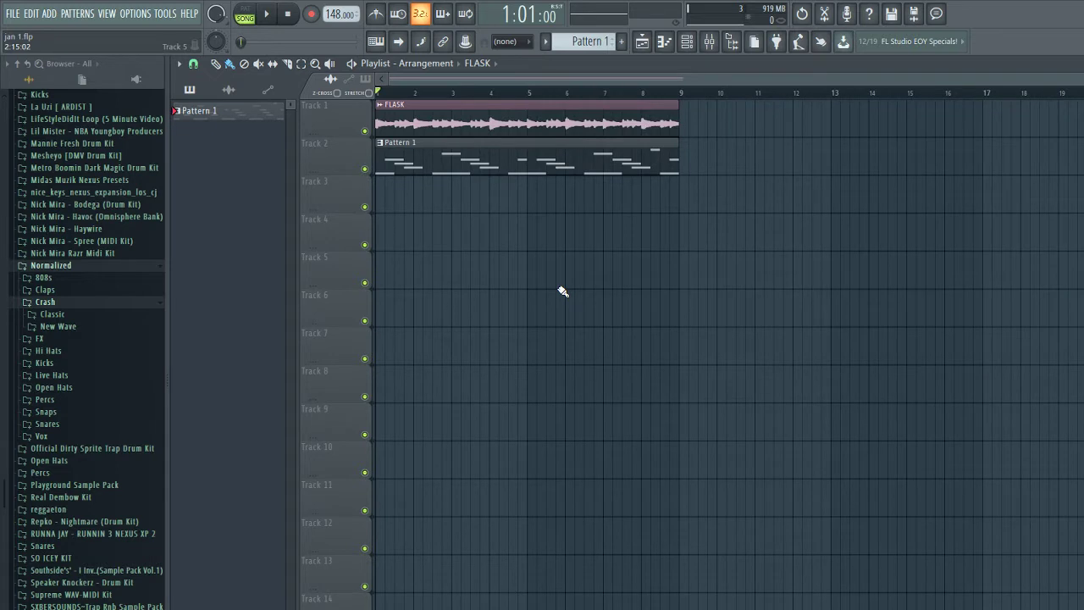
- Remove the Pattern 1 clip from Track 2 and place Pattern 1 back on that track from bar 1
{"action": "scroll", "coordinate": [562, 279], "scroll_direction": "down", "scroll_amount": 1}
{"action": "scroll", "coordinate": [525, 262], "scroll_direction": "up", "scroll_amount": 1}
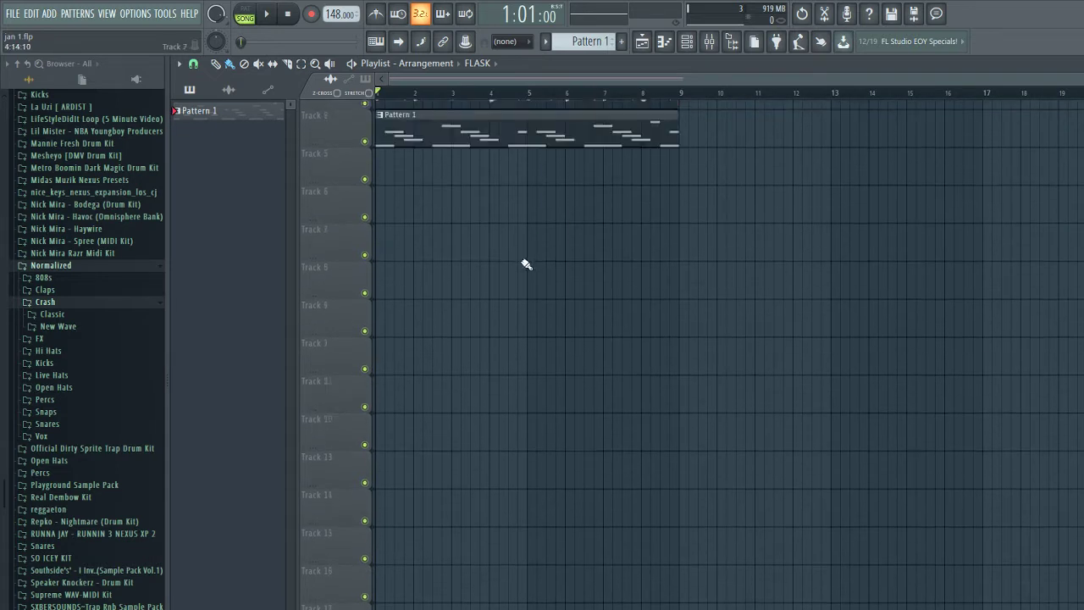
{"action": "right_click", "coordinate": [431, 172]}
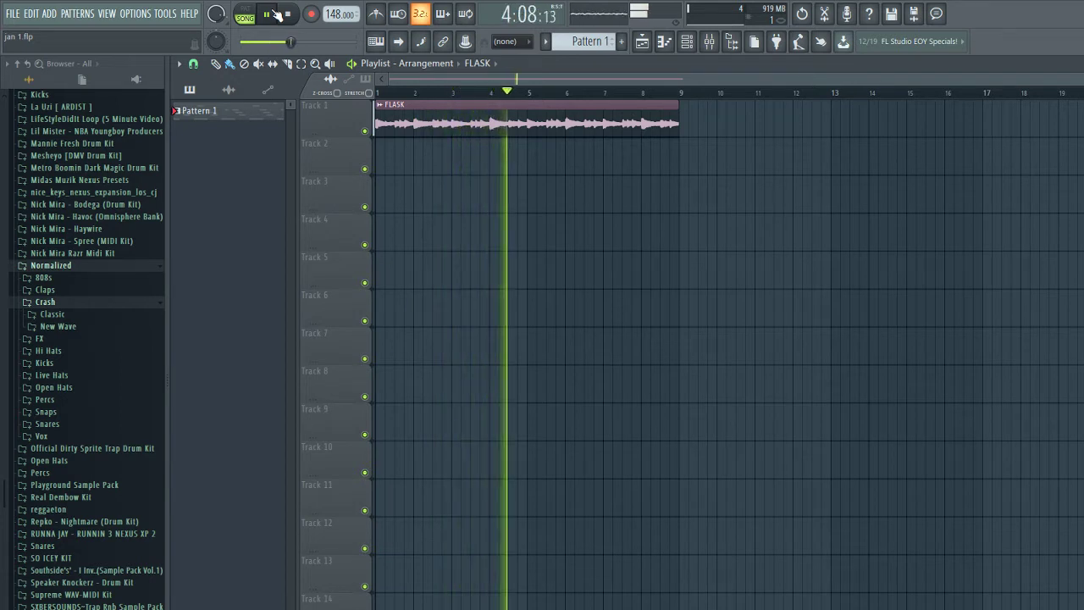
{"action": "left_click", "coordinate": [255, 121]}
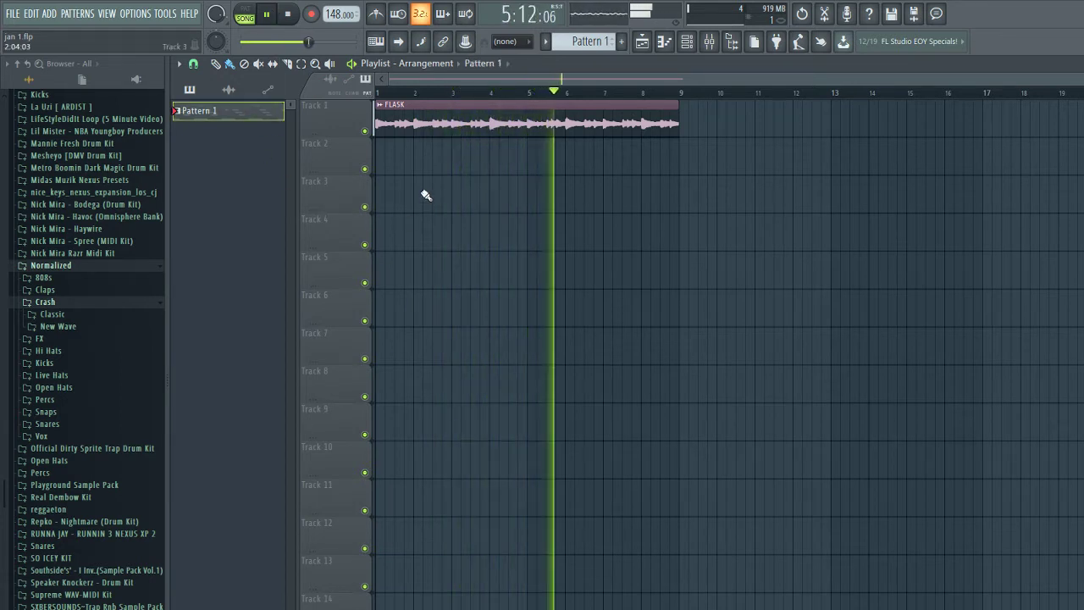
{"action": "key", "text": "space"}
{"action": "left_click", "coordinate": [389, 170]}
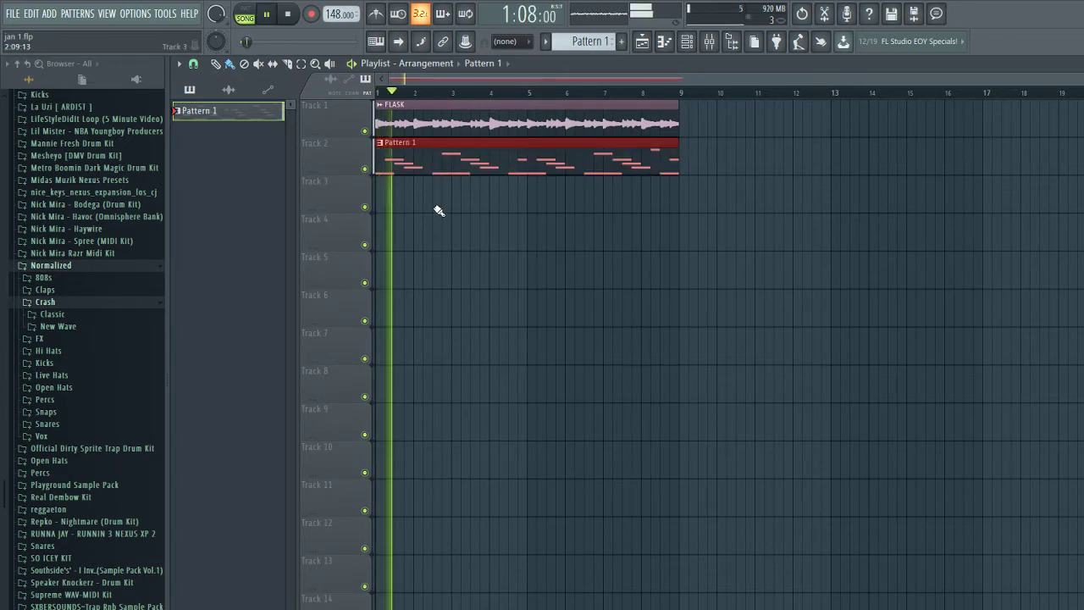
- Add the Hi Hat - remember Me sample from the Normal hi-hats as a new channel and fill every second step
{"action": "key", "text": "F6"}
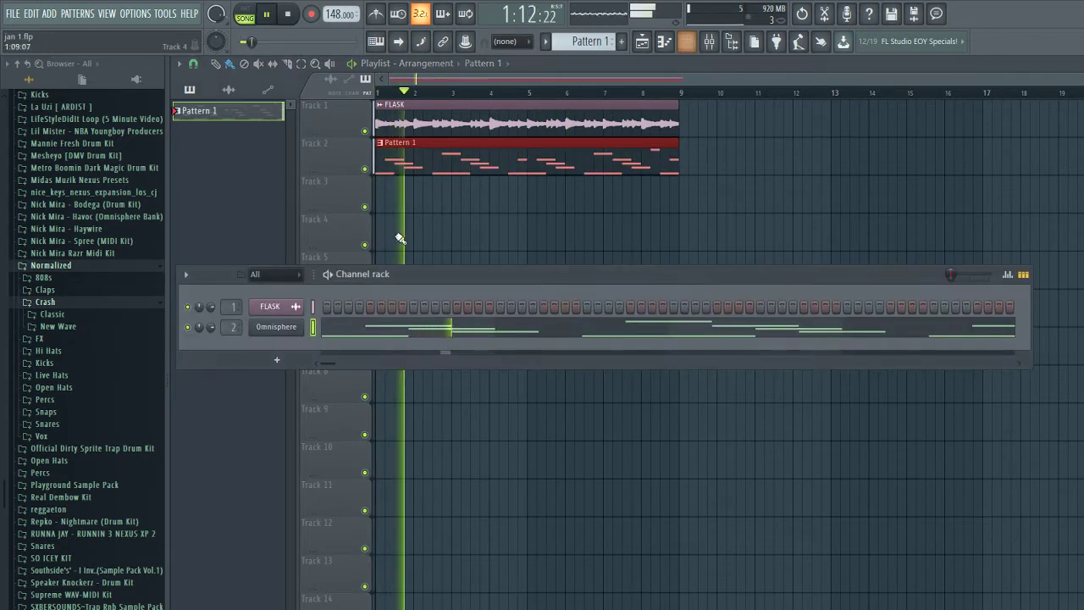
{"action": "left_click", "coordinate": [52, 350]}
{"action": "left_click", "coordinate": [65, 375]}
{"action": "left_click_drag", "start_coordinate": [68, 397], "coordinate": [235, 349]}
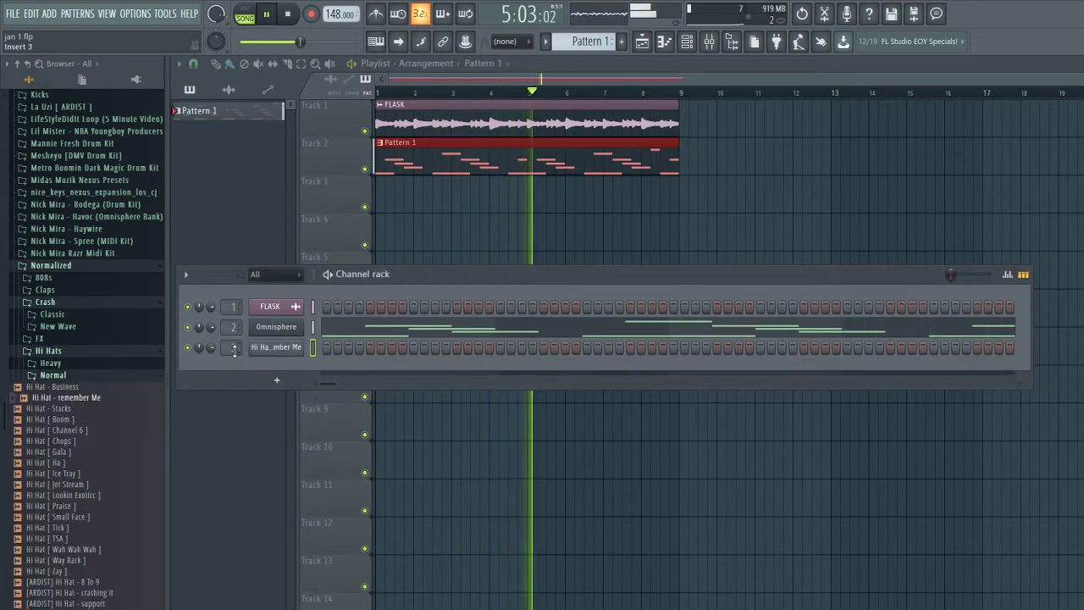
{"action": "right_click", "coordinate": [276, 347]}
{"action": "left_click", "coordinate": [438, 391]}
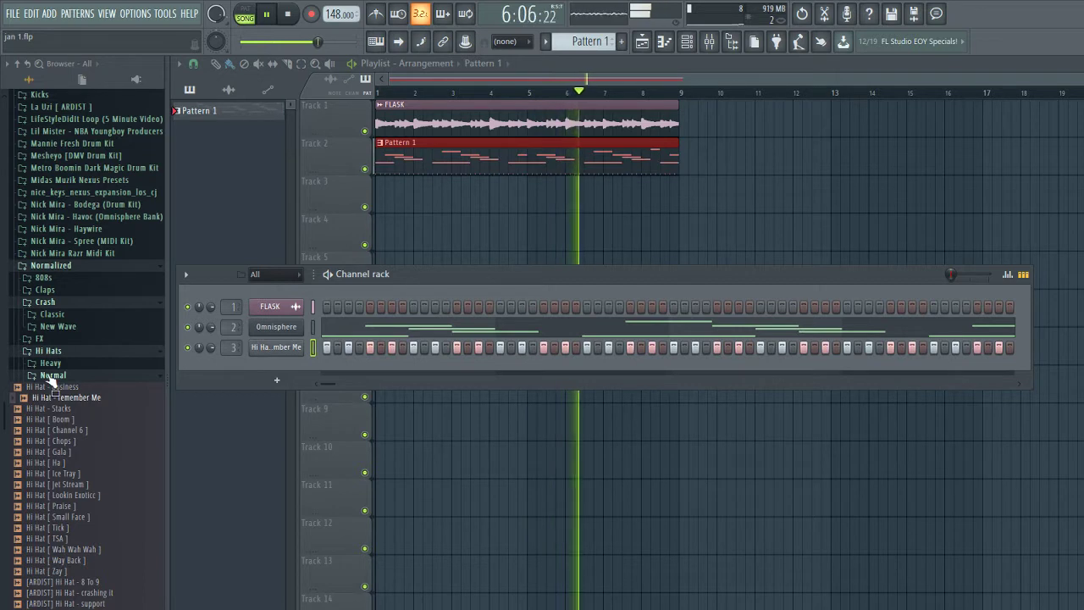
- Replace the hi-hat channel's sample with Hi Hat [ Ice Tray ] from the Normal hi-hats folder
{"action": "left_click", "coordinate": [51, 376]}
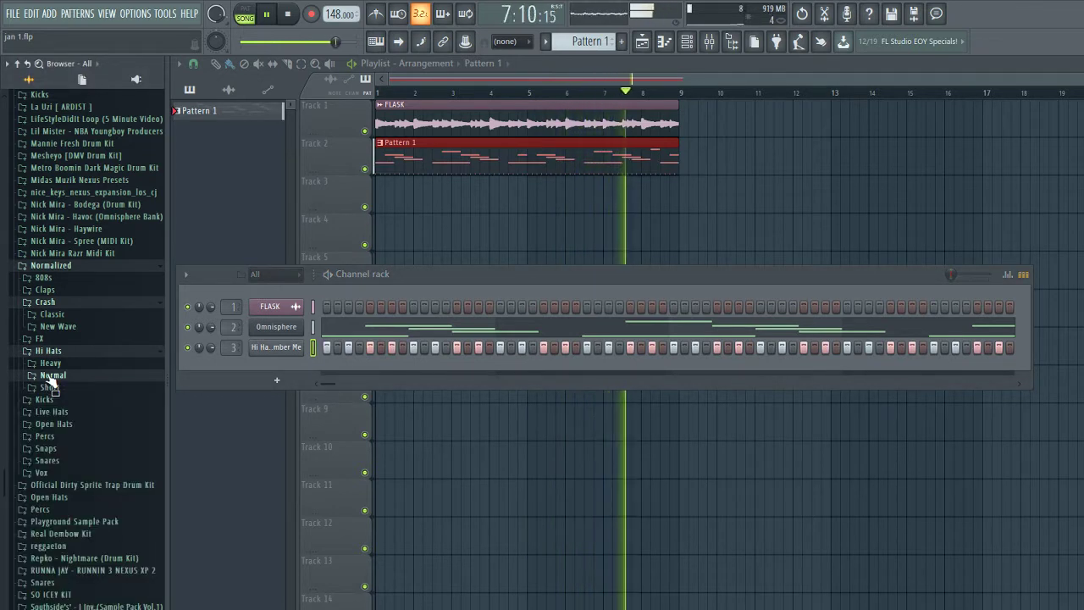
{"action": "left_click", "coordinate": [51, 377]}
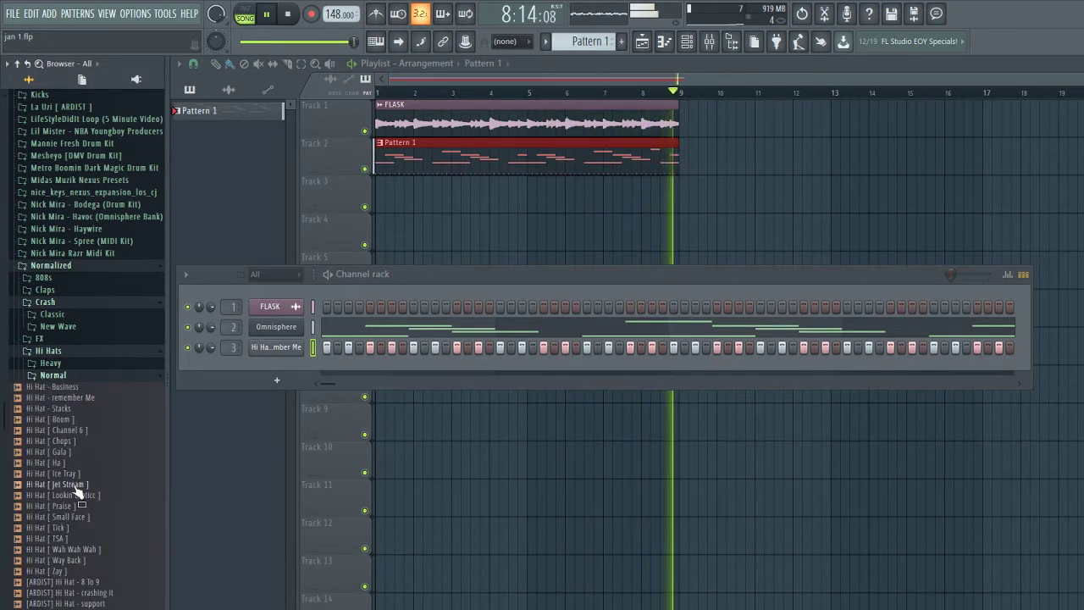
{"action": "left_click_drag", "start_coordinate": [59, 473], "coordinate": [266, 358]}
- Add Fruity parametric EQ 2 to mixer Inserts 3 and 4, shaping Insert 3's curve to cut everything below the treble
{"action": "key", "text": "F9"}
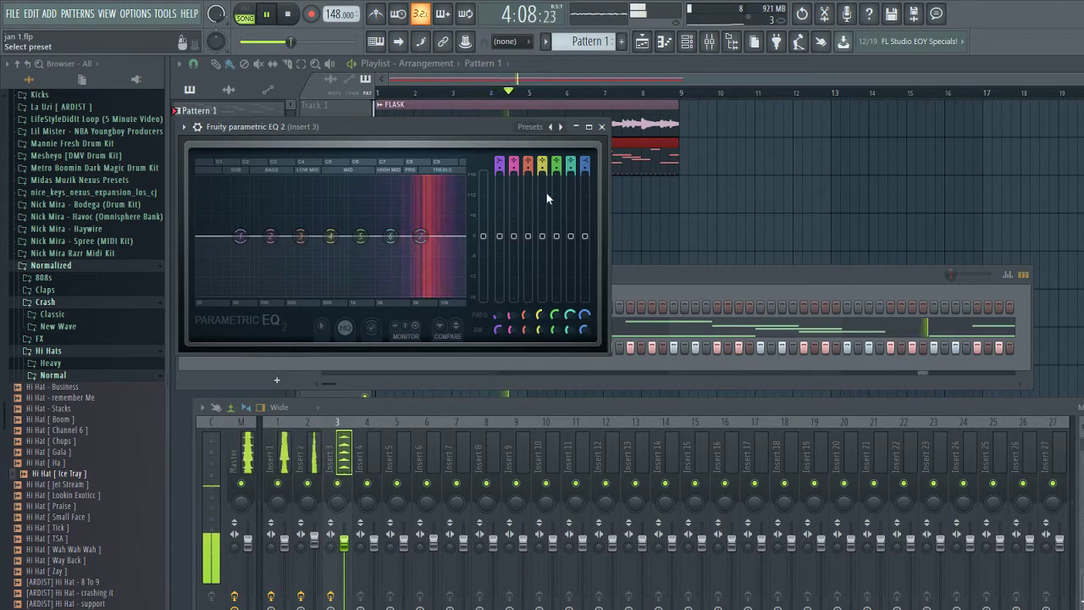
{"action": "left_click", "coordinate": [547, 193]}
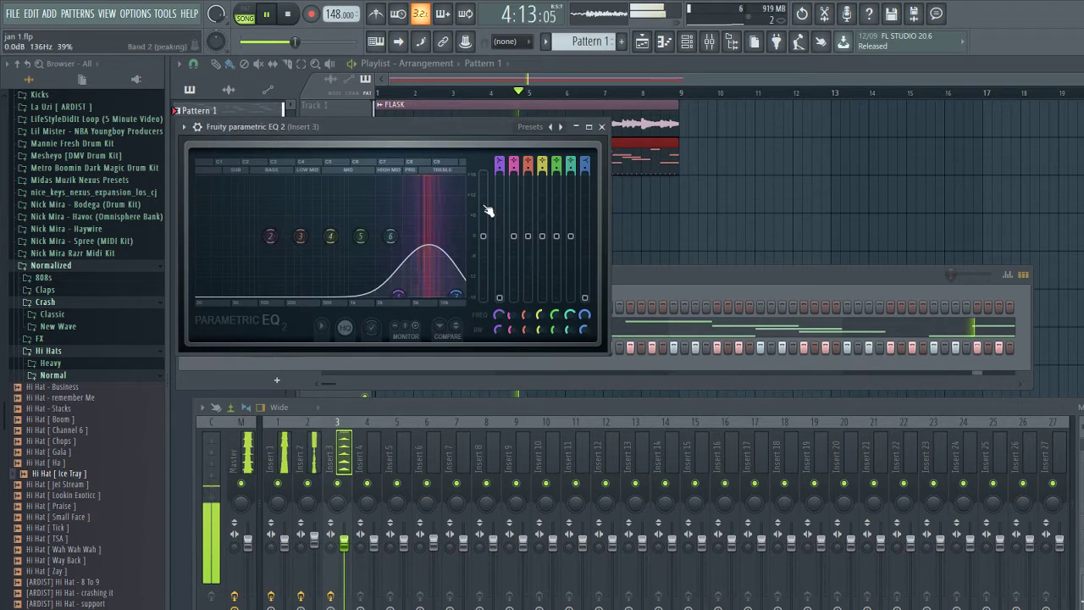
{"action": "left_click", "coordinate": [602, 127]}
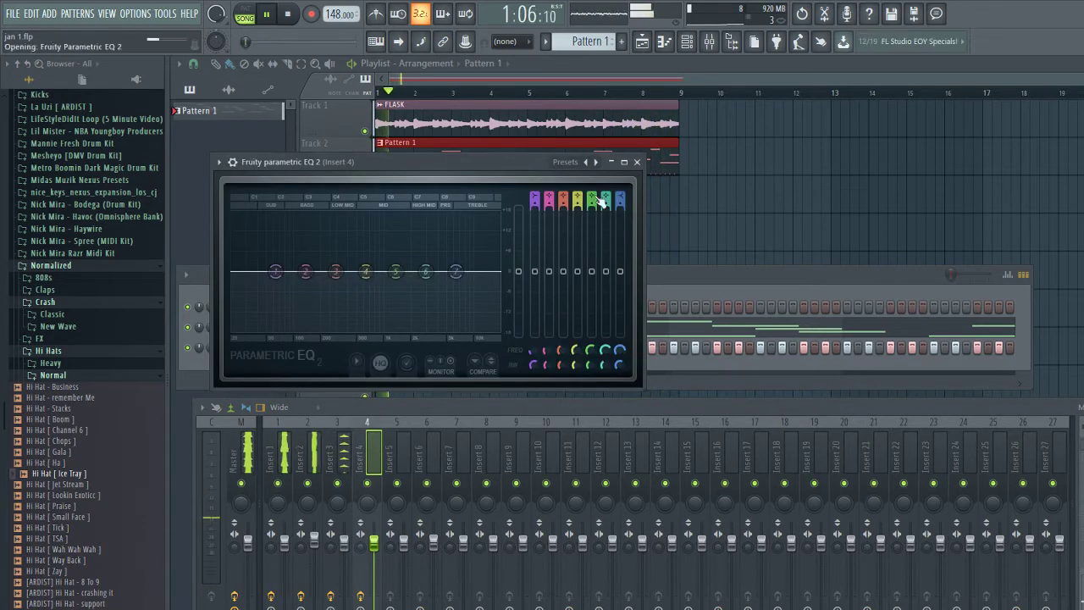
{"action": "left_click", "coordinate": [636, 162]}
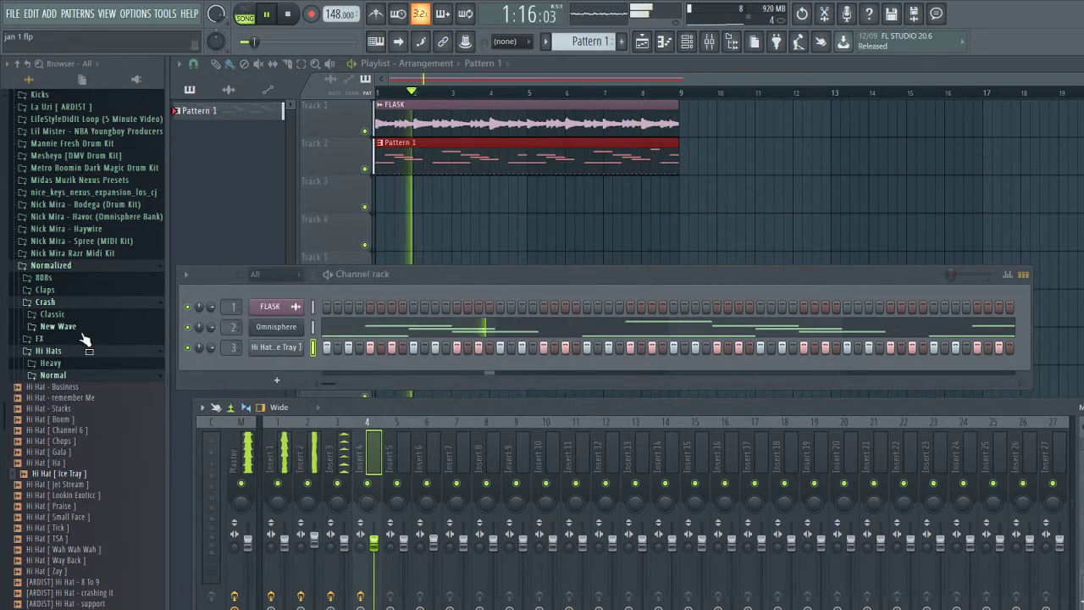
- Add the Clap [ Check ] sample from the Normal claps as a new channel routed to mixer Insert 4
{"action": "left_click", "coordinate": [49, 292]}
{"action": "left_click", "coordinate": [52, 315]}
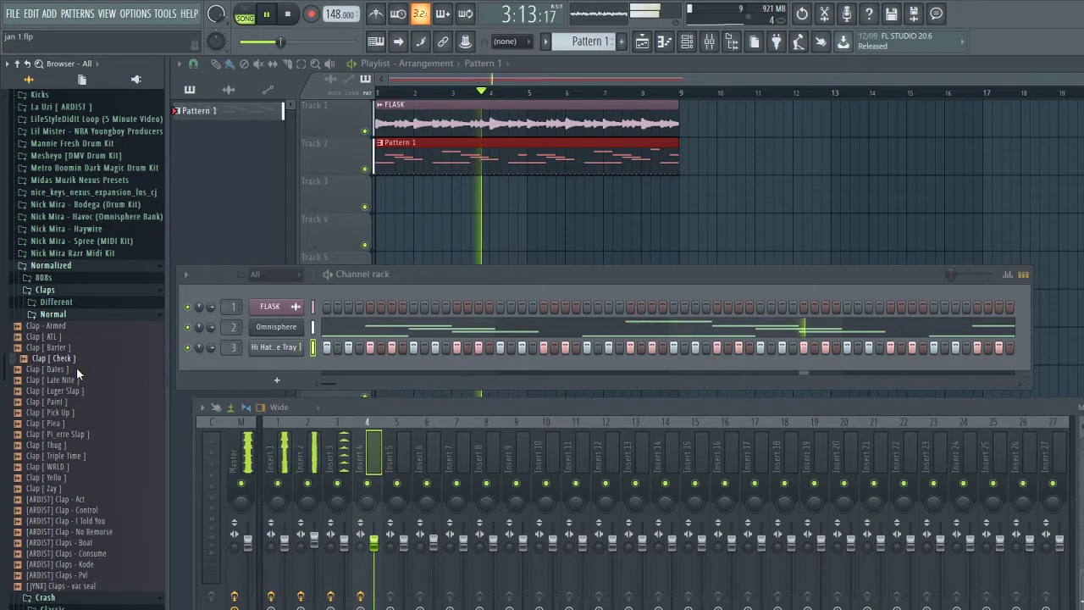
{"action": "middle_click", "coordinate": [75, 360]}
{"action": "left_click", "coordinate": [622, 198]}
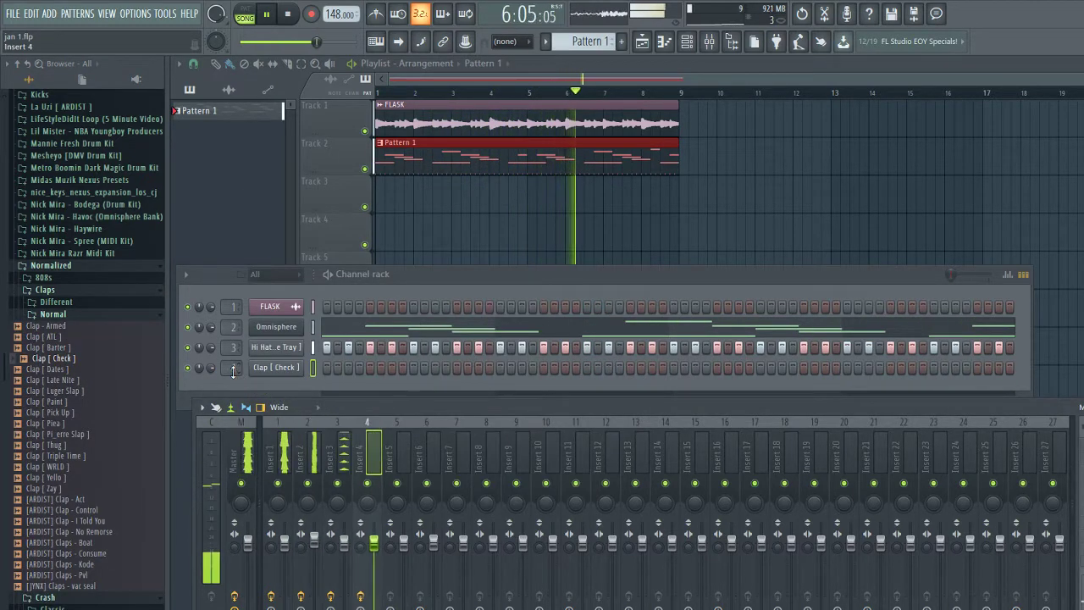
- Place claps on steps 9, 25, 41 and 57, and duplicate the four-bar clap pattern into bars 5 to 8
{"action": "left_click", "coordinate": [586, 368]}
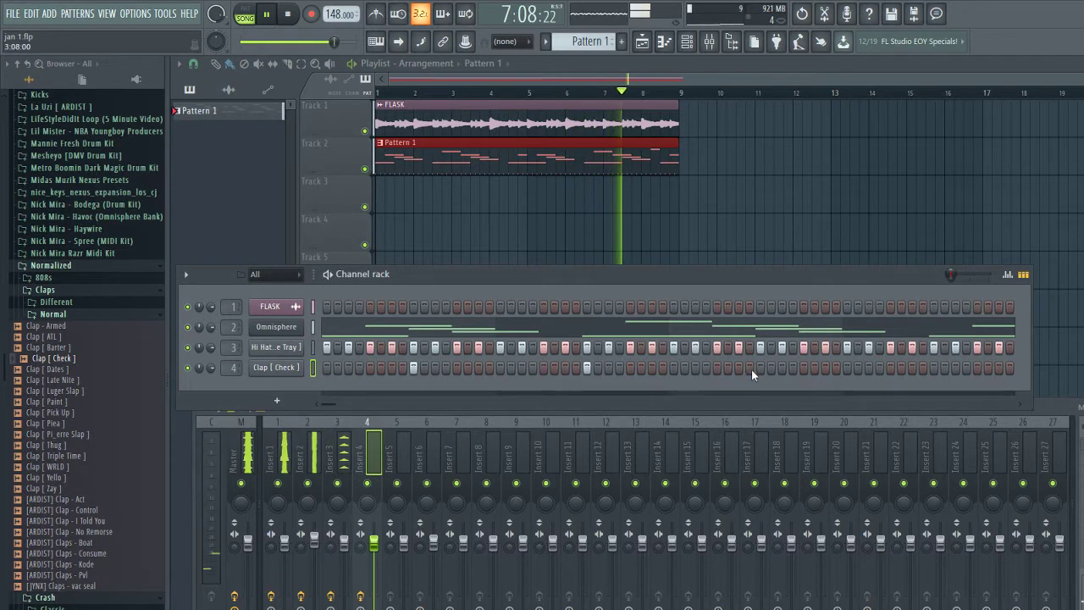
{"action": "left_click", "coordinate": [771, 368]}
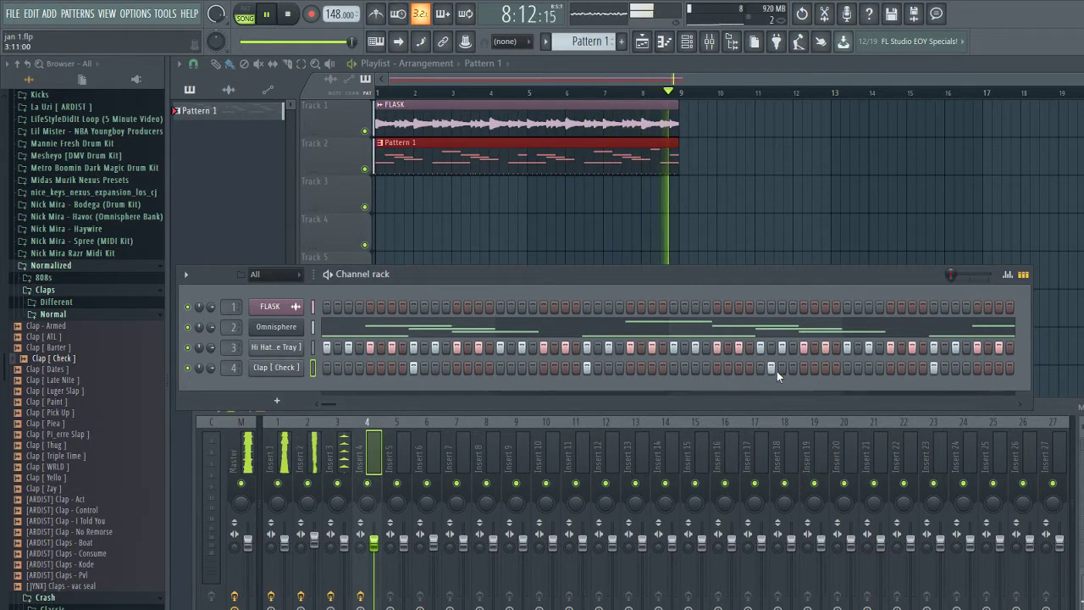
{"action": "key", "text": "F7"}
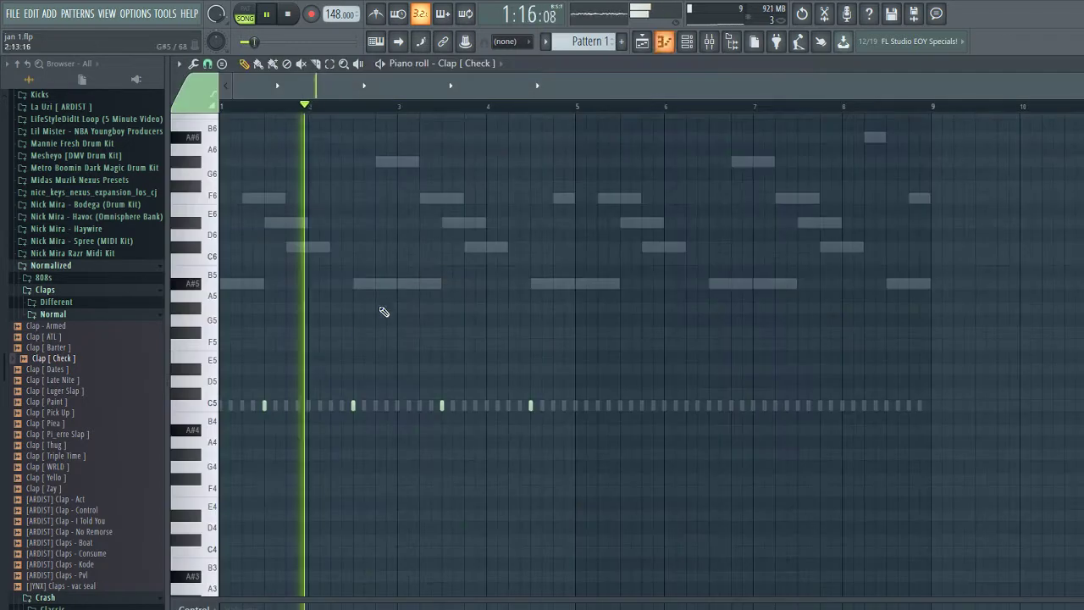
{"action": "left_click_drag", "start_coordinate": [575, 111], "coordinate": [34, 247]}
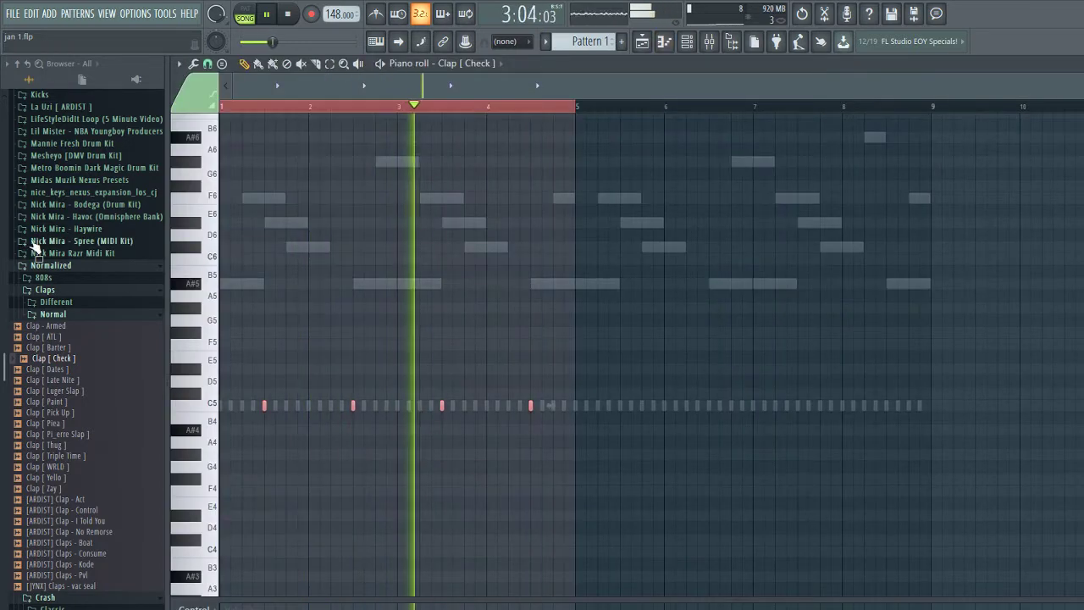
{"action": "key", "text": "ctrl+b"}
- Add the 808 - CC [ C ] sample from the short distorted 808s as a new channel
{"action": "key", "text": "F6"}
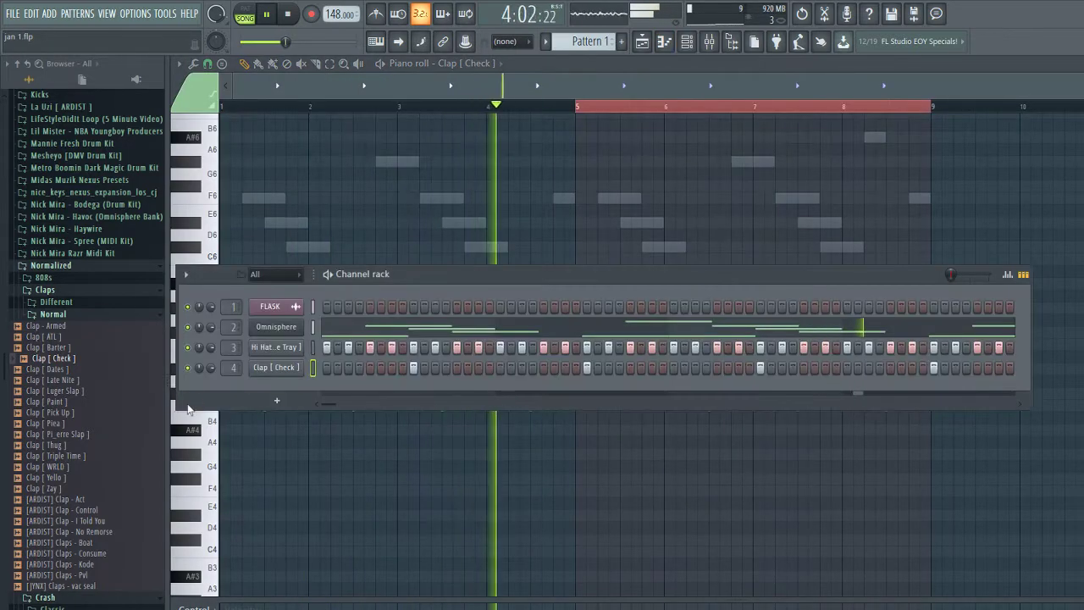
{"action": "left_click", "coordinate": [44, 290]}
{"action": "left_click", "coordinate": [43, 277]}
{"action": "left_click", "coordinate": [56, 302]}
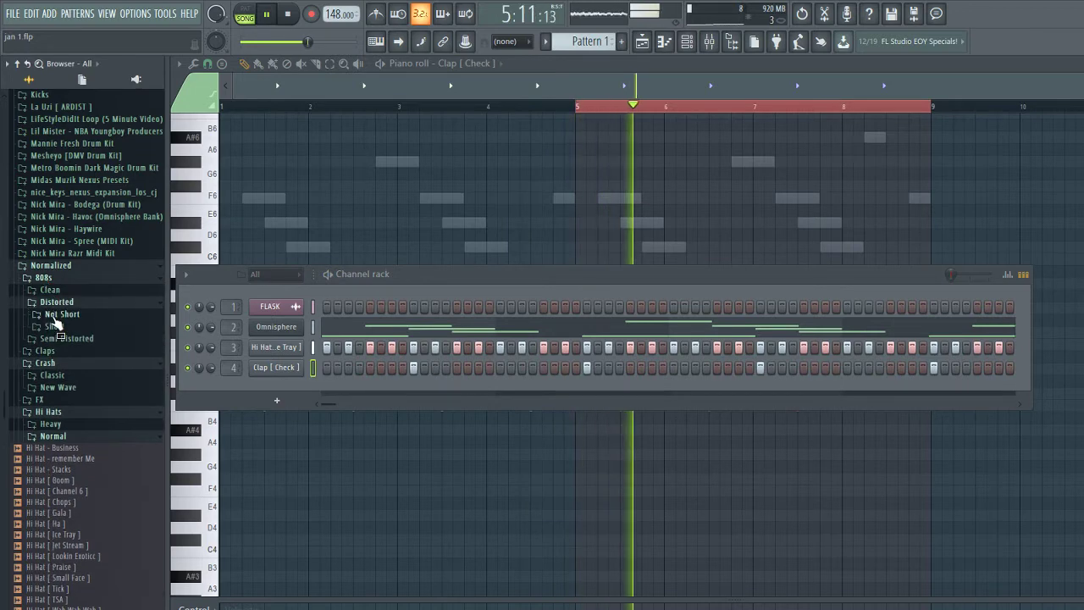
{"action": "left_click", "coordinate": [54, 326]}
{"action": "left_click_drag", "start_coordinate": [72, 362], "coordinate": [279, 382]}
- Set the 808 channel to cut itself, route it to mixer track 5, and clear the piano roll's time selection
{"action": "left_click", "coordinate": [344, 241]}
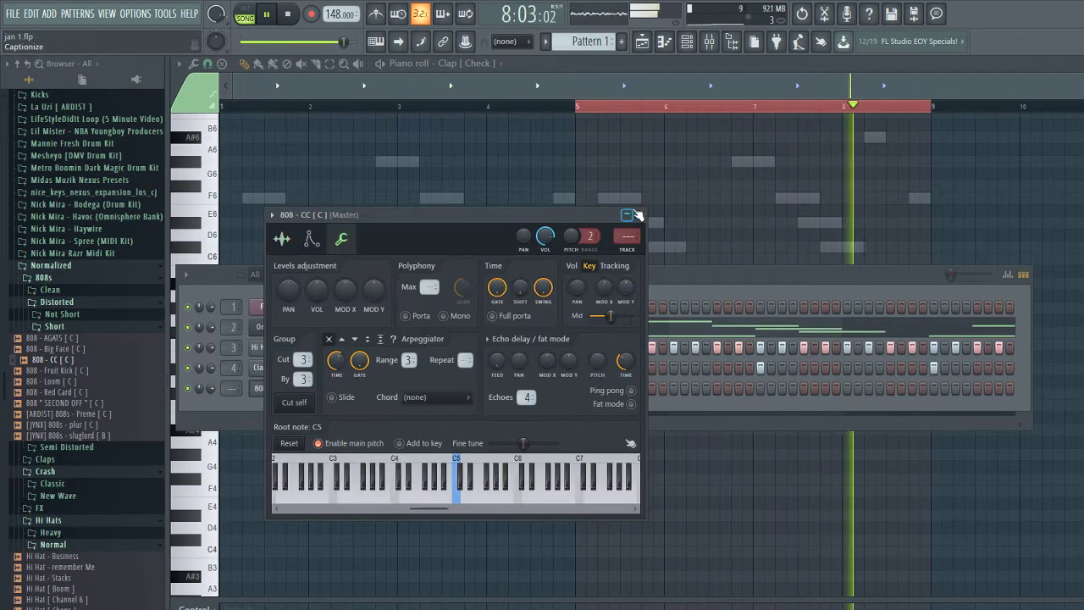
{"action": "left_click", "coordinate": [640, 214]}
{"action": "right_click", "coordinate": [652, 108]}
{"action": "key", "text": "F6"}
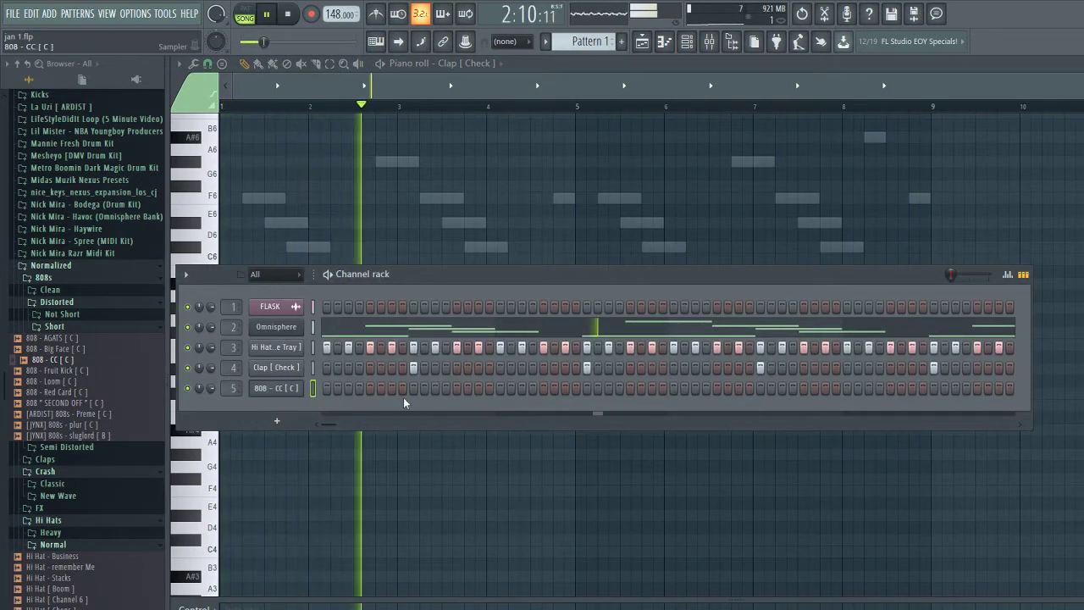
{"action": "key", "text": "F7"}
{"action": "scroll", "coordinate": [285, 402], "scroll_direction": "up", "scroll_amount": 3}
{"action": "scroll", "coordinate": [371, 128], "scroll_direction": "left", "scroll_amount": 2}
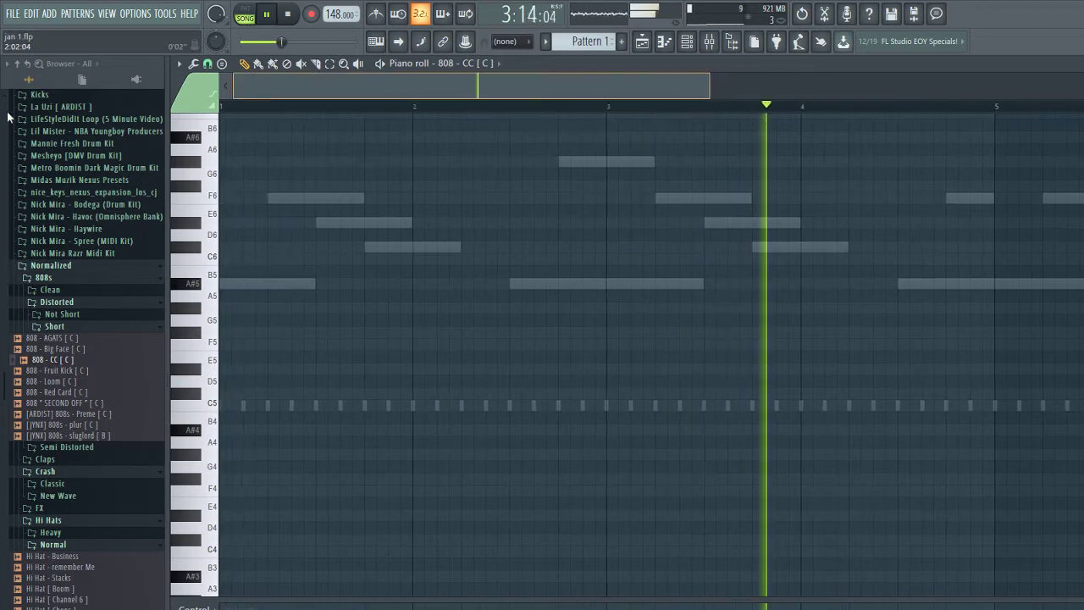
{"action": "left_click", "coordinate": [259, 404]}
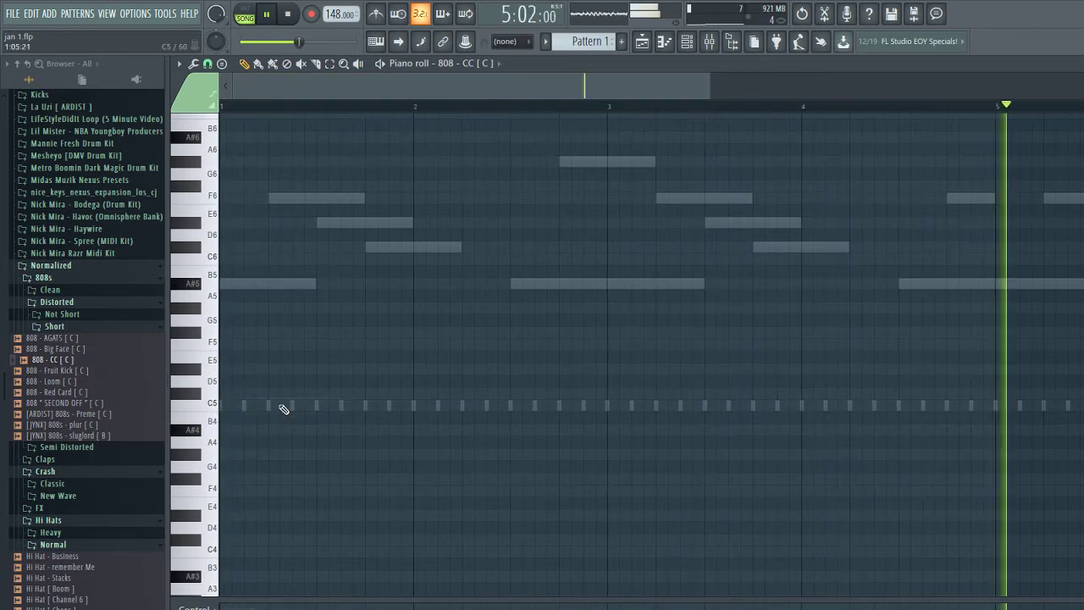
{"action": "key", "text": "F6"}
{"action": "left_click", "coordinate": [312, 347]}
{"action": "key", "text": "F6"}
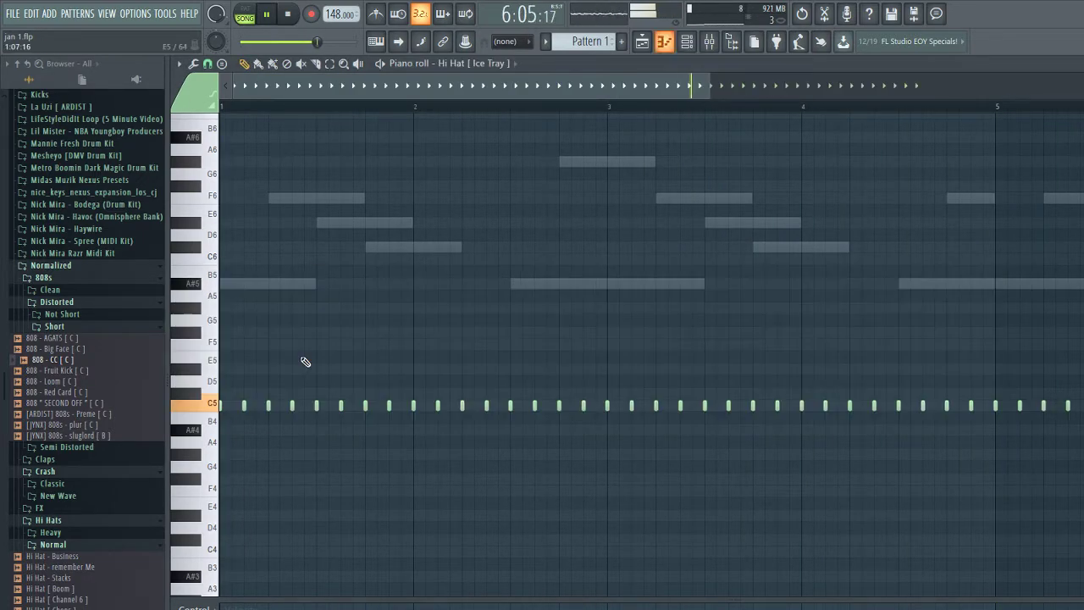
{"action": "key", "text": "F6"}
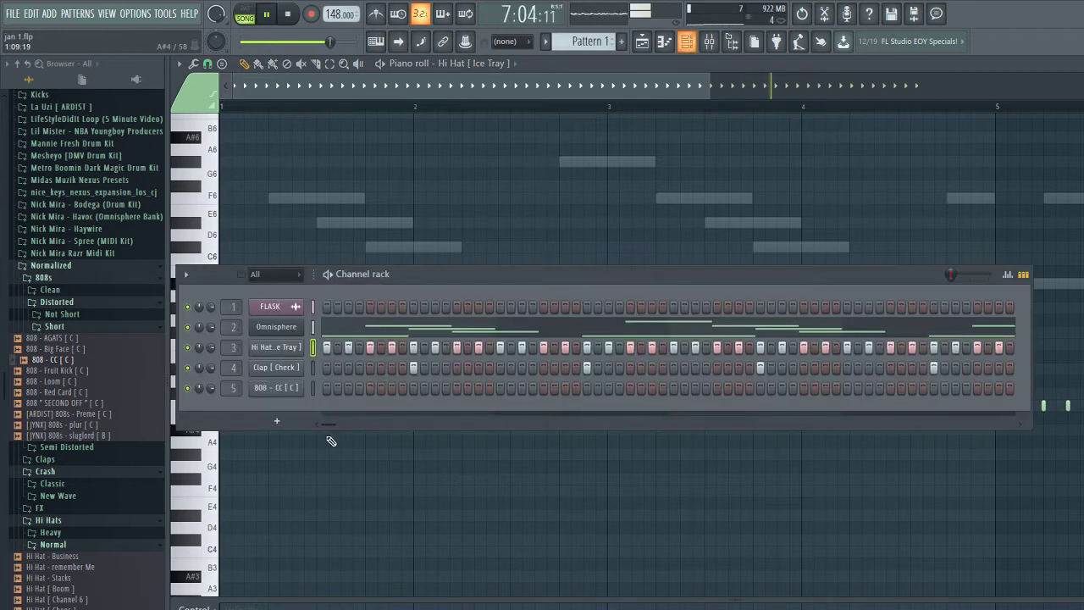
- Place two short 808 notes in bar 1, on steps 1 and 7, and pitch both to A#5
{"action": "left_click", "coordinate": [313, 388]}
{"action": "key", "text": "F6"}
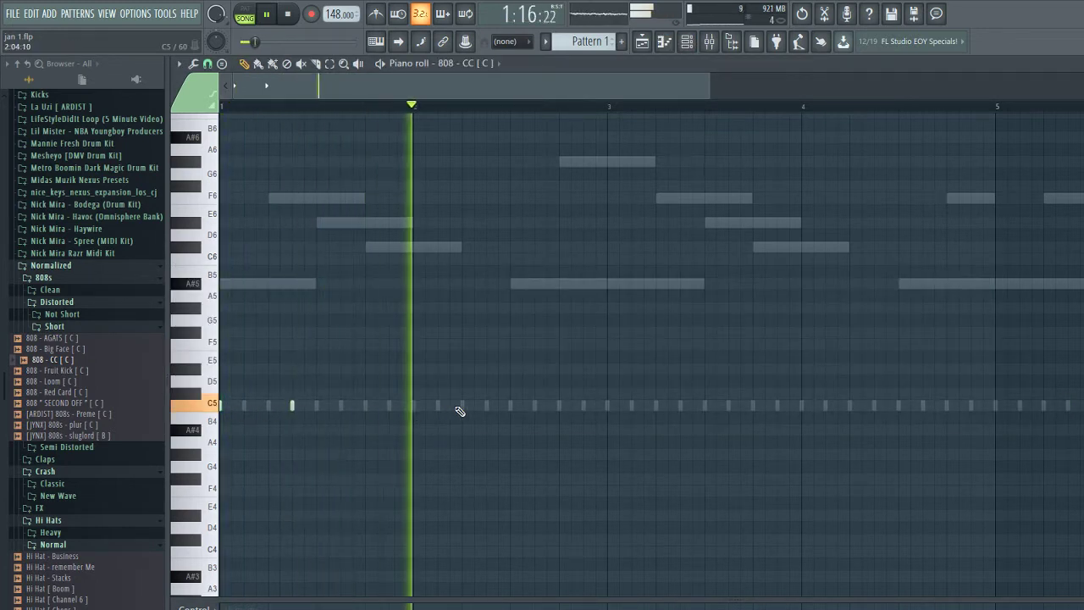
{"action": "key", "text": "space"}
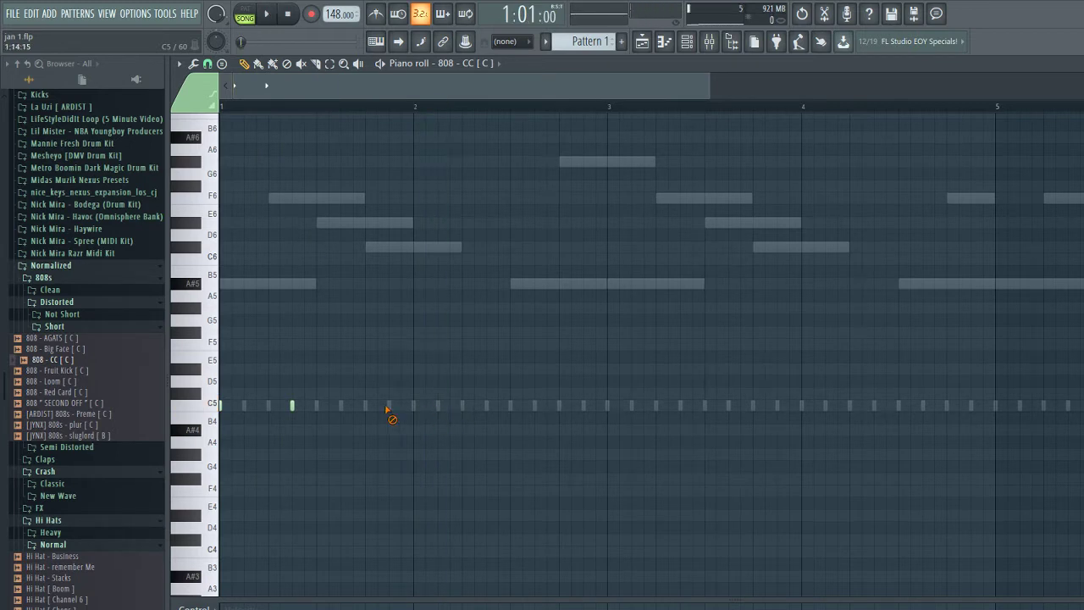
{"action": "scroll", "coordinate": [219, 415], "scroll_direction": "up", "scroll_amount": 3}
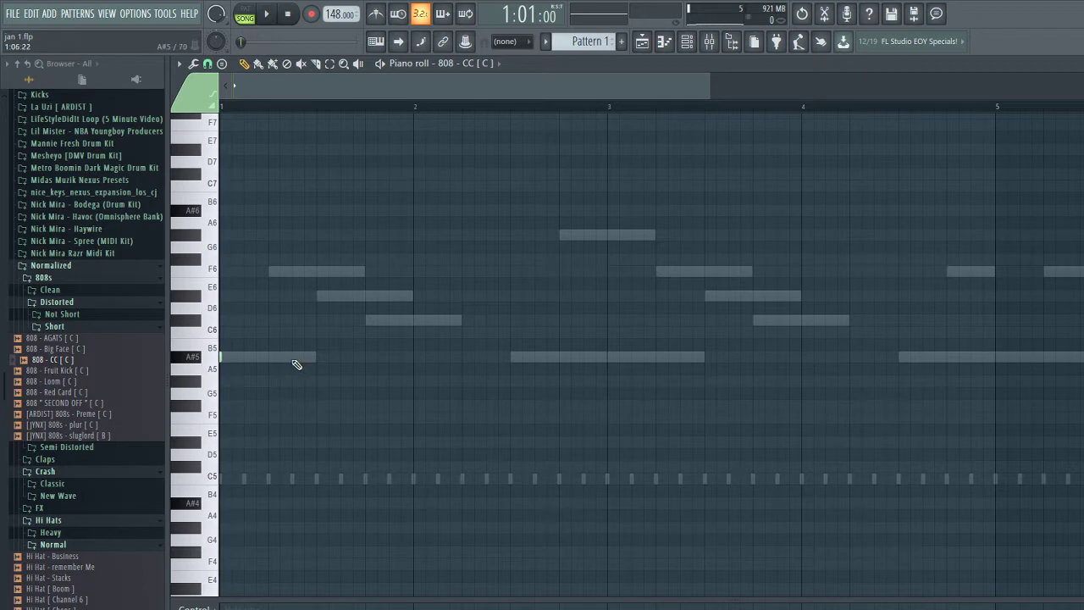
{"action": "scroll", "coordinate": [386, 388], "scroll_direction": "down", "scroll_amount": 3}
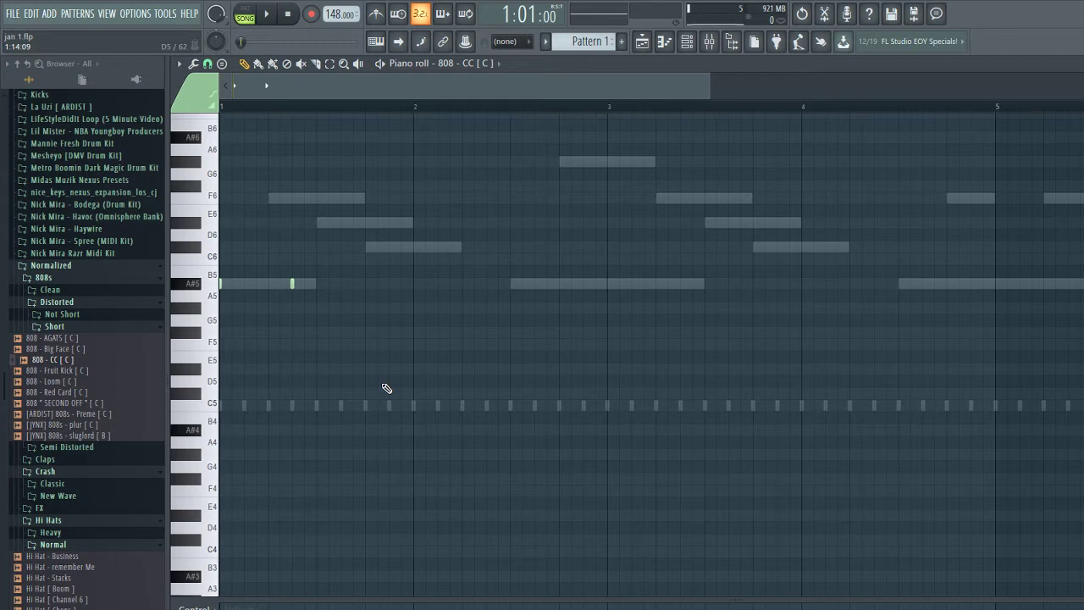
- Add two short 808 notes in bar 2 while auditioning playback: C#5 on step 5 and A#4 on step 11
{"action": "key", "text": "space"}
{"action": "scroll", "coordinate": [457, 346], "scroll_direction": "up", "scroll_amount": 4}
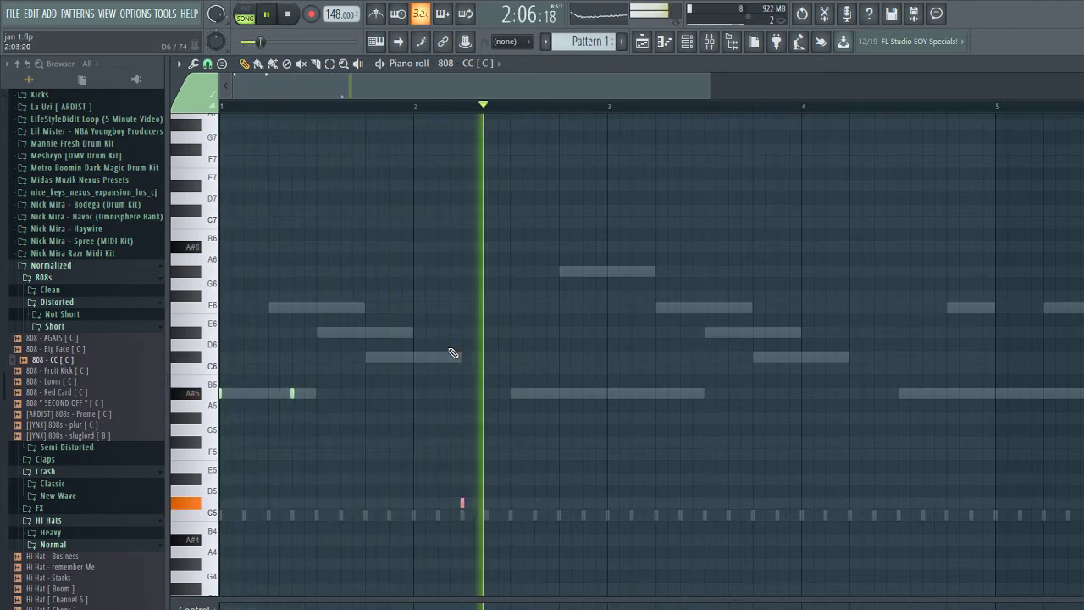
{"action": "key", "text": "space"}
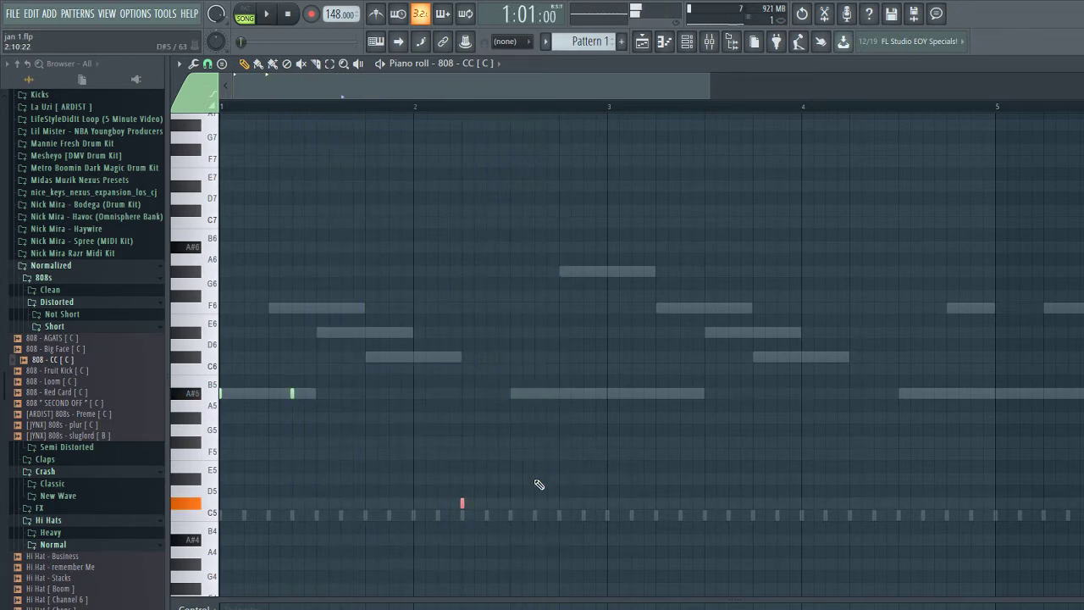
{"action": "key", "text": "space"}
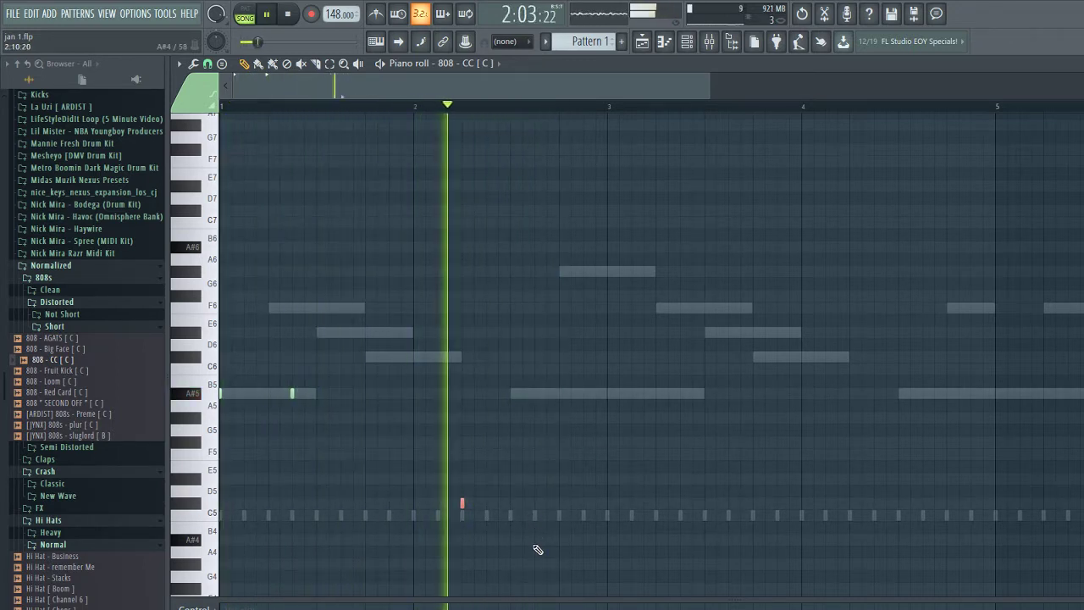
{"action": "left_click", "coordinate": [534, 541]}
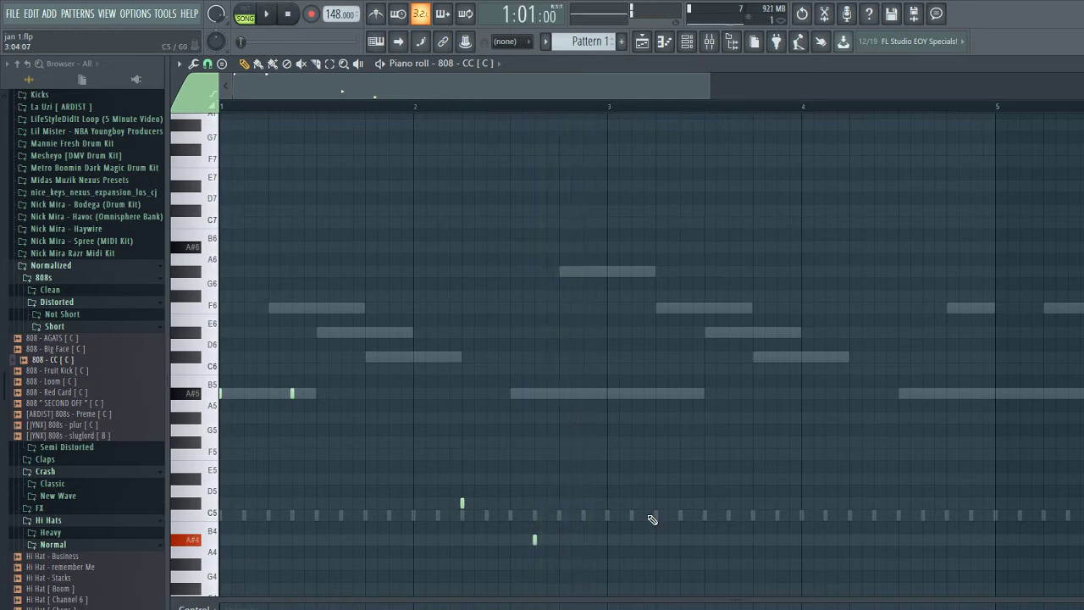
- Raise the existing 808 notes by three octaves and add a short A#8 note on bar 3, step 1
{"action": "key", "text": "space"}
{"action": "scroll", "coordinate": [652, 518], "scroll_direction": "up", "scroll_amount": 10}
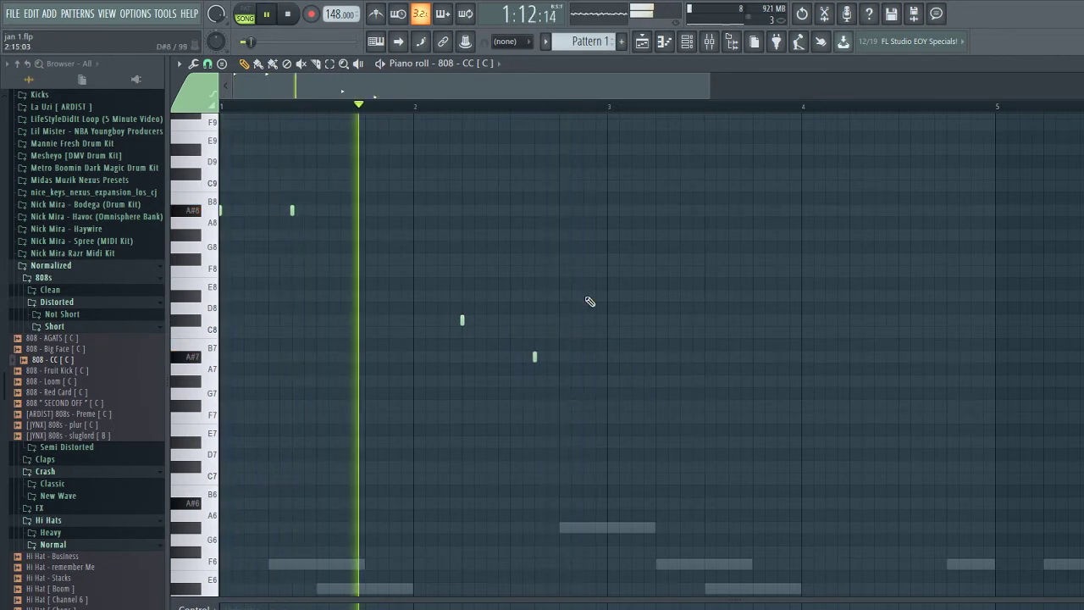
{"action": "left_click", "coordinate": [608, 211]}
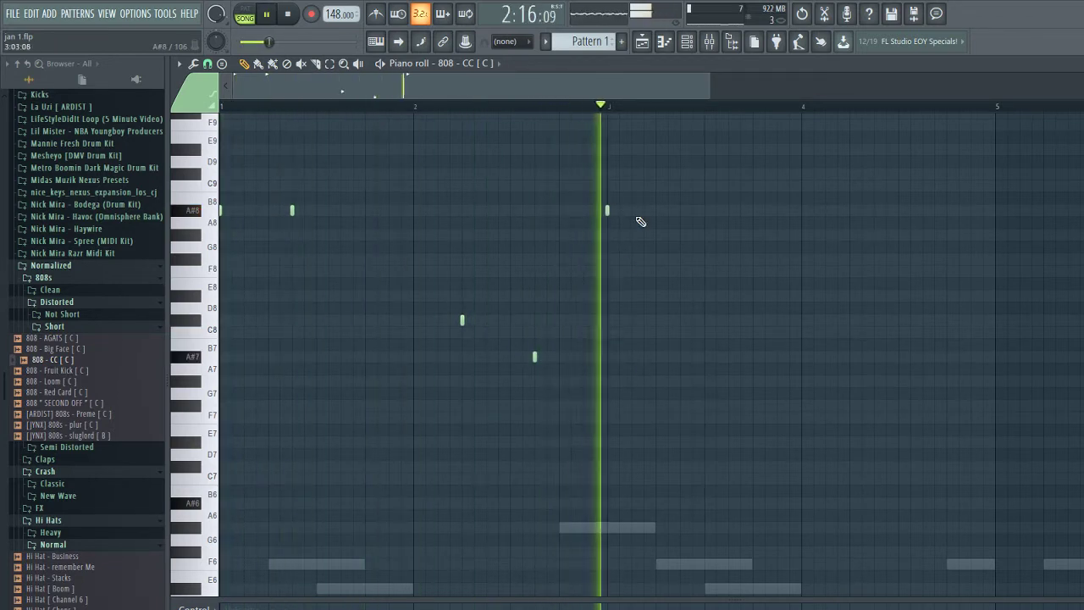
- Add two short C#8 notes in bar 2: one just after the step 5 note and one on step 7
{"action": "scroll", "coordinate": [565, 272], "scroll_direction": "up", "scroll_amount": 2}
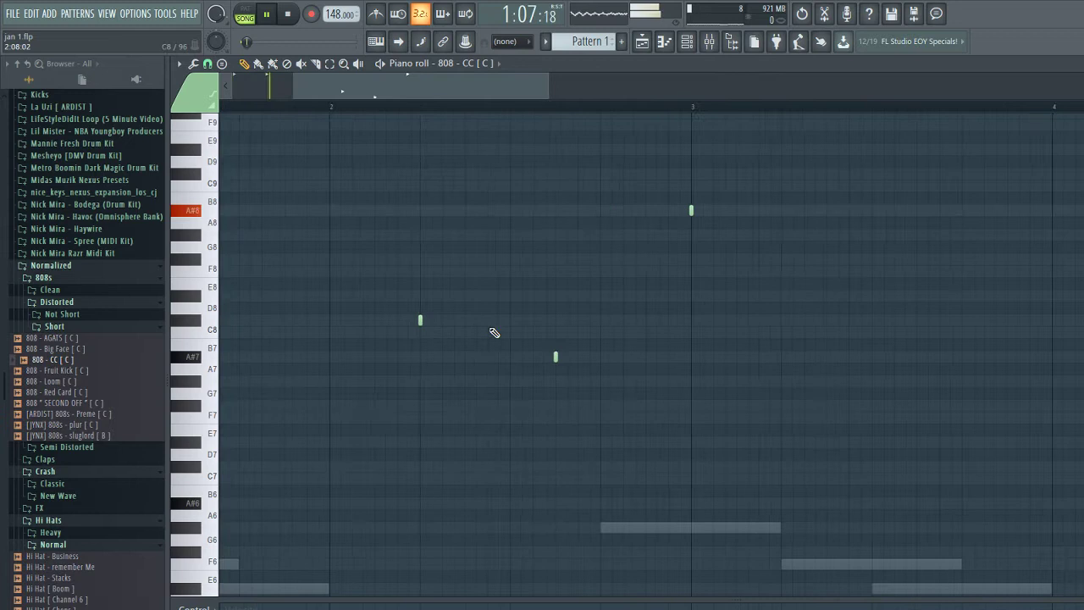
{"action": "left_click", "coordinate": [442, 319]}
{"action": "key", "text": "space"}
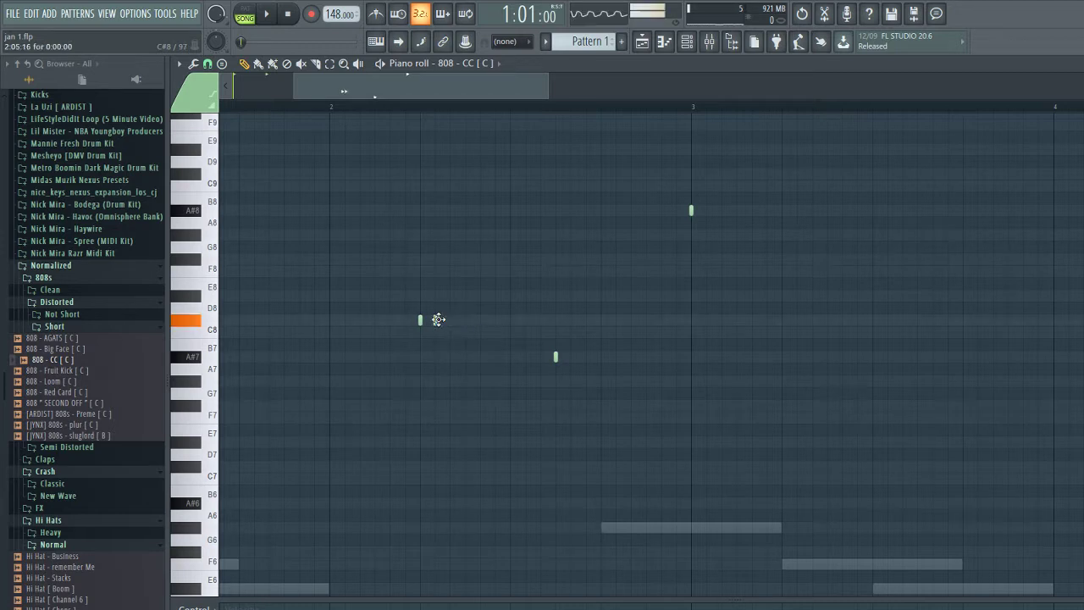
{"action": "scroll", "coordinate": [493, 403], "scroll_direction": "down", "scroll_amount": 4}
{"action": "scroll", "coordinate": [494, 418], "scroll_direction": "down", "scroll_amount": 3}
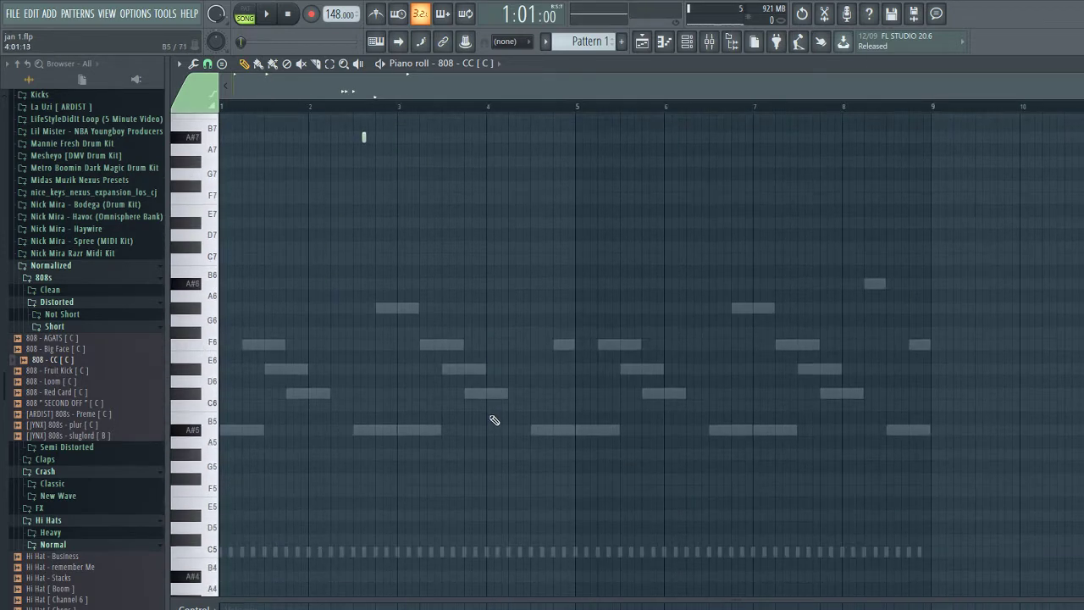
- Audition the 808 line and add a short A#8 note on bar 3, step 7
{"action": "key", "text": "space"}
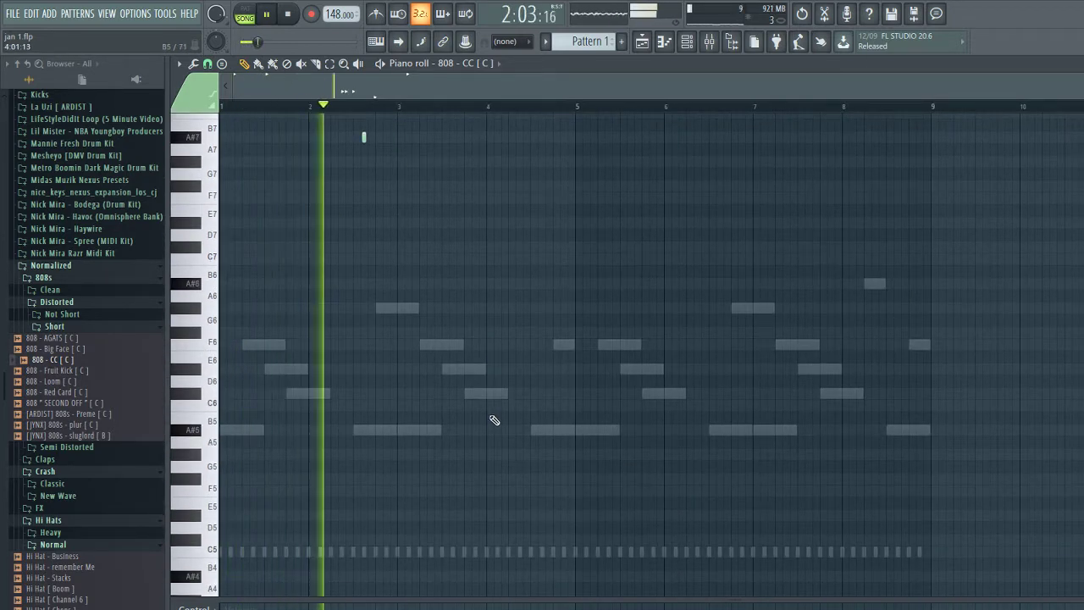
{"action": "scroll", "coordinate": [495, 422], "scroll_direction": "up", "scroll_amount": 3}
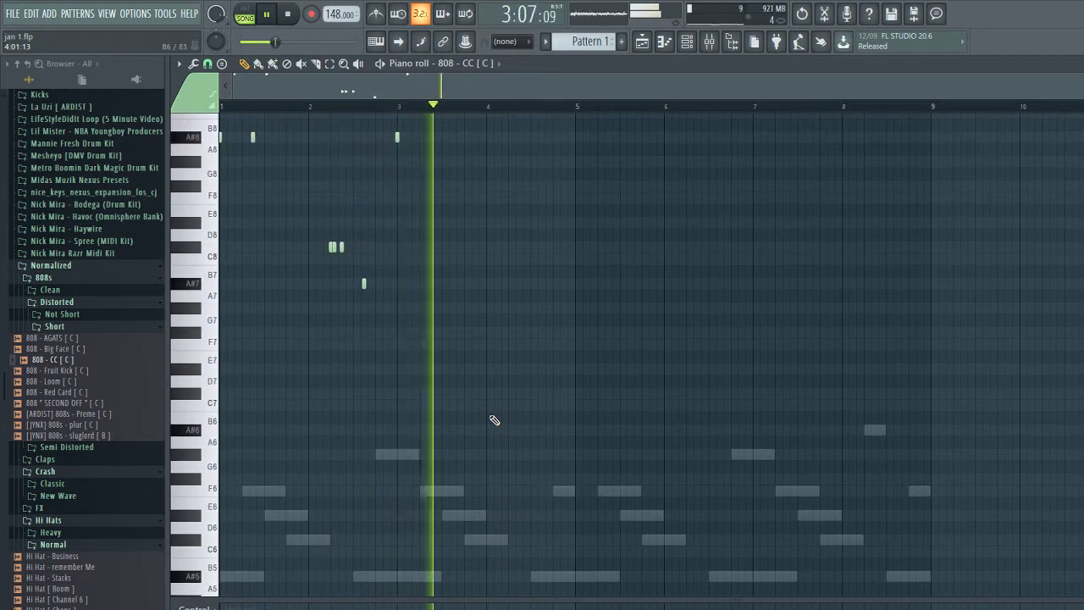
{"action": "scroll", "coordinate": [436, 310], "scroll_direction": "up", "scroll_amount": 3}
{"action": "key", "text": "space"}
{"action": "key", "text": "space"}
{"action": "scroll", "coordinate": [436, 310], "scroll_direction": "up", "scroll_amount": 3}
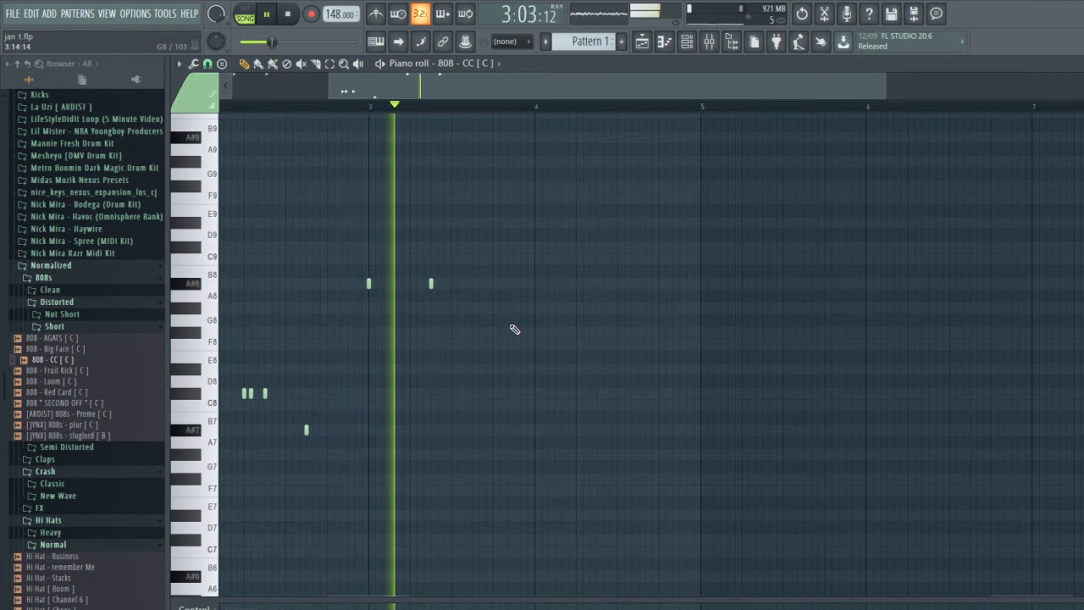
- Add a descending run of short 808 notes: G#8 on bar 3 step 13, F#8 on bar 4 step 5, F8 on bar 4 step 11
{"action": "scroll", "coordinate": [497, 352], "scroll_direction": "down", "scroll_amount": 5}
{"action": "scroll", "coordinate": [491, 382], "scroll_direction": "up", "scroll_amount": 5}
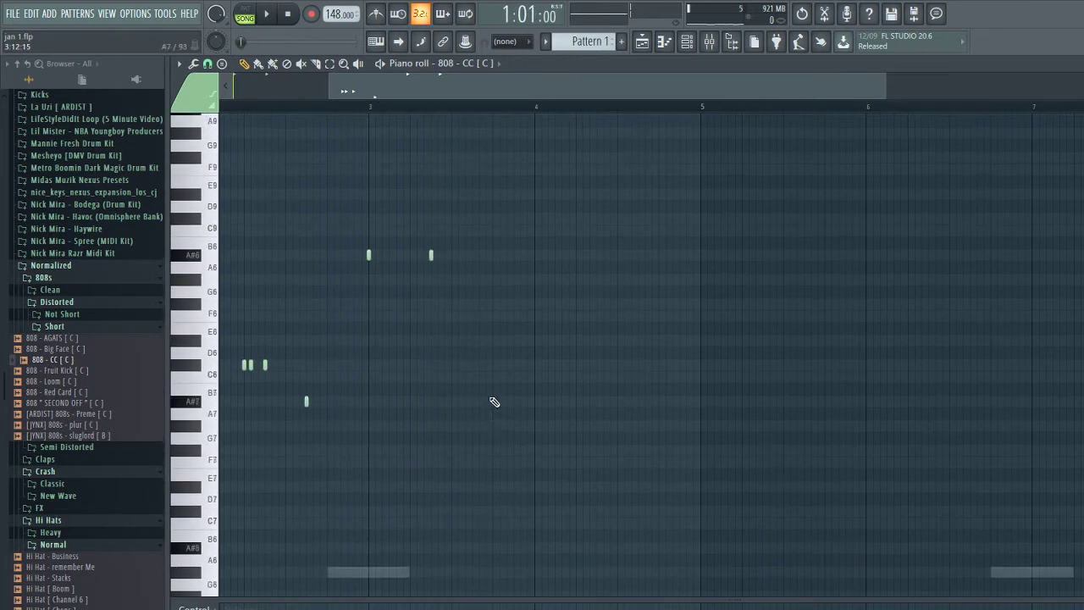
{"action": "scroll", "coordinate": [502, 347], "scroll_direction": "down", "scroll_amount": 5}
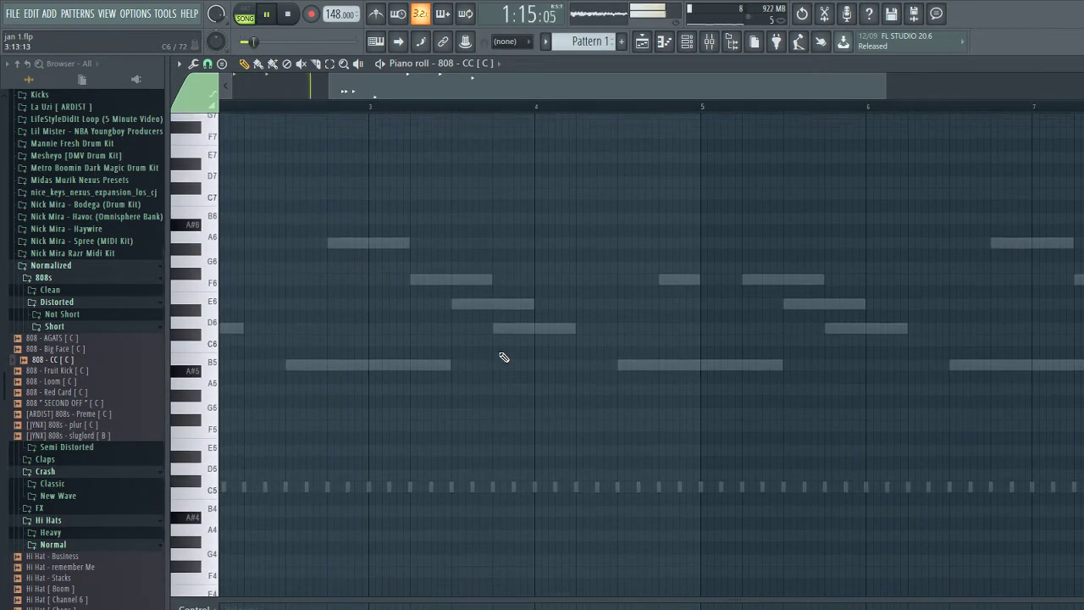
{"action": "scroll", "coordinate": [476, 365], "scroll_direction": "down", "scroll_amount": 2}
{"action": "scroll", "coordinate": [484, 242], "scroll_direction": "up", "scroll_amount": 3}
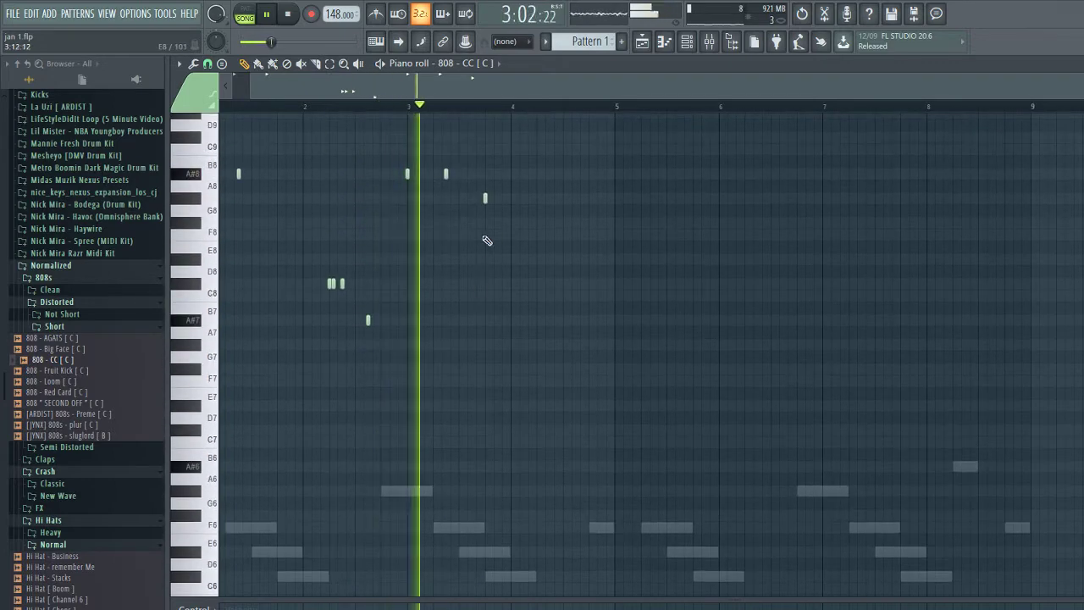
{"action": "left_click", "coordinate": [536, 222]}
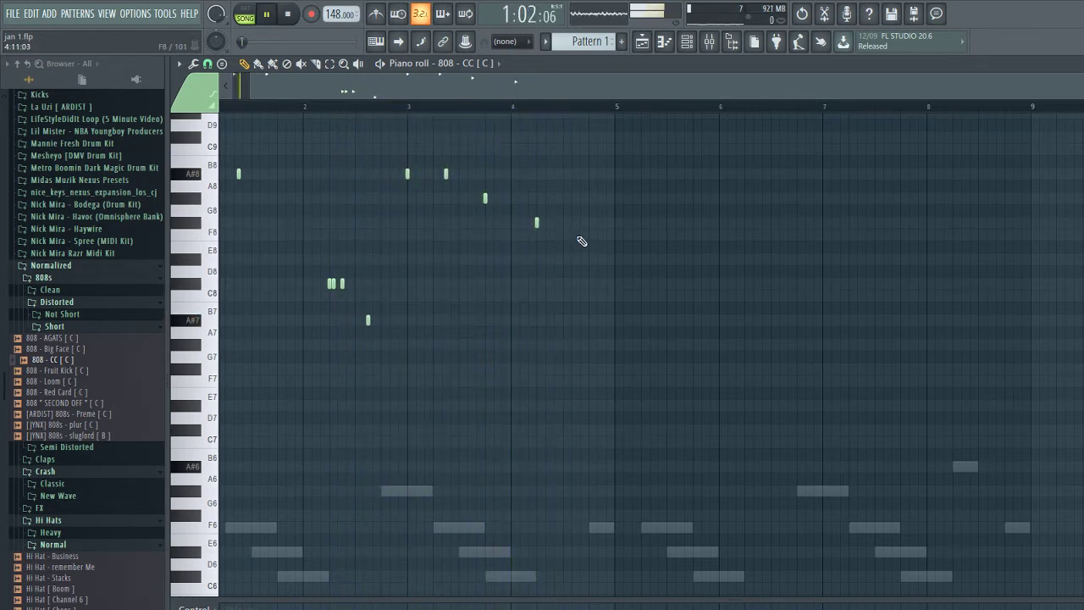
{"action": "left_click", "coordinate": [575, 235]}
- Raise the four 808 notes in bar 2, setting the first three to G#8 and the last to F8
{"action": "left_click_drag", "start_coordinate": [463, 348], "coordinate": [305, 280]}
{"action": "key", "text": "Up"}
{"action": "key", "text": "Up"}
{"action": "key", "text": "Up"}
{"action": "key", "text": "Up"}
{"action": "key", "text": "Up"}
{"action": "key", "text": "Up"}
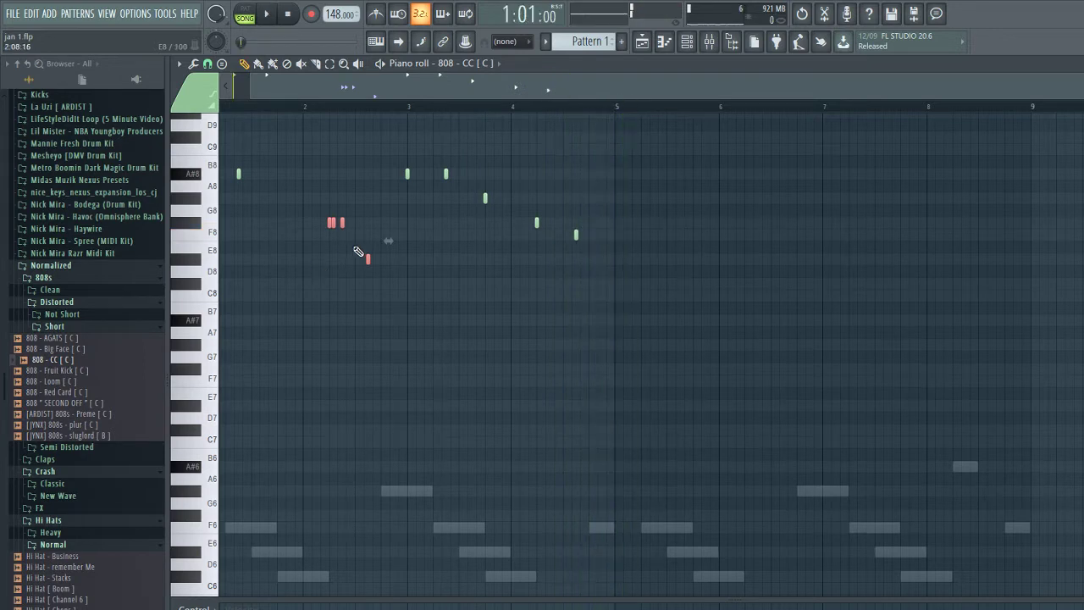
{"action": "scroll", "coordinate": [373, 261], "scroll_direction": "up", "scroll_amount": 2}
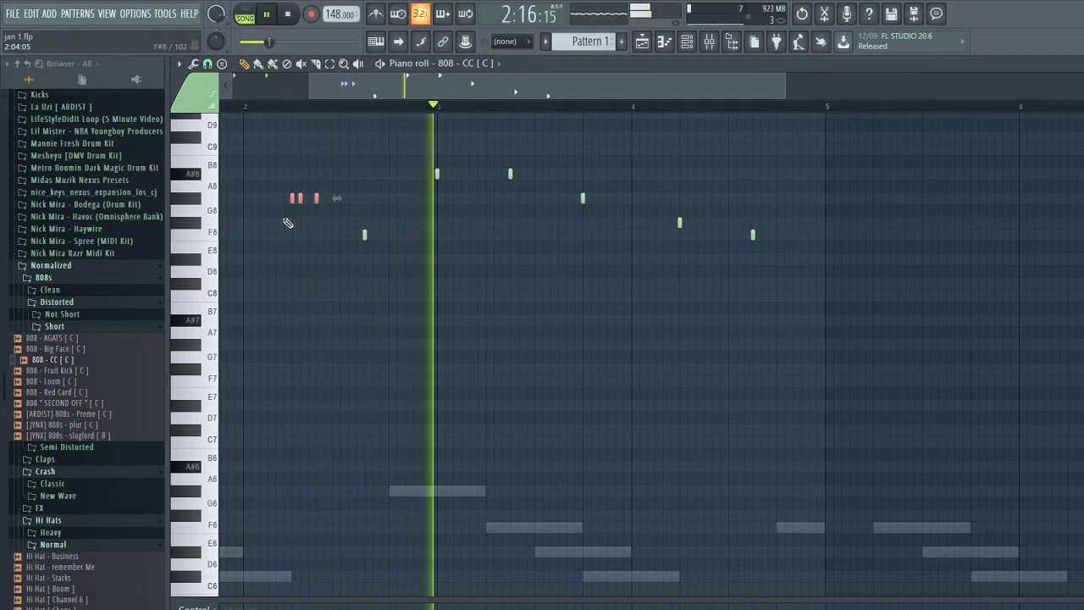
- Lower the whole 808 line by three octaves and audition it
{"action": "scroll", "coordinate": [716, 331], "scroll_direction": "down", "scroll_amount": 2}
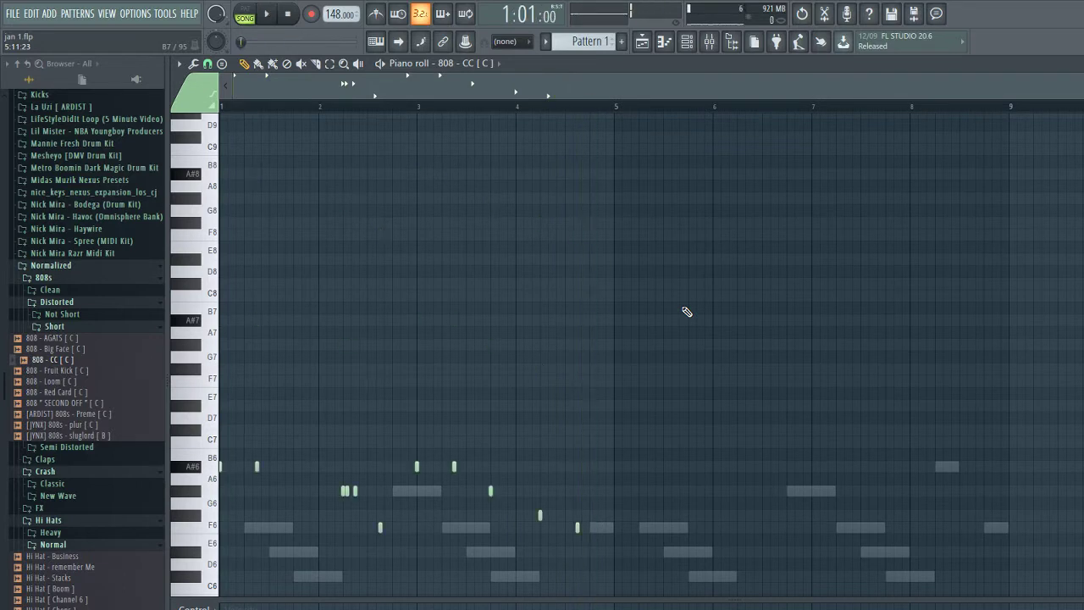
{"action": "scroll", "coordinate": [750, 359], "scroll_direction": "down", "scroll_amount": 5}
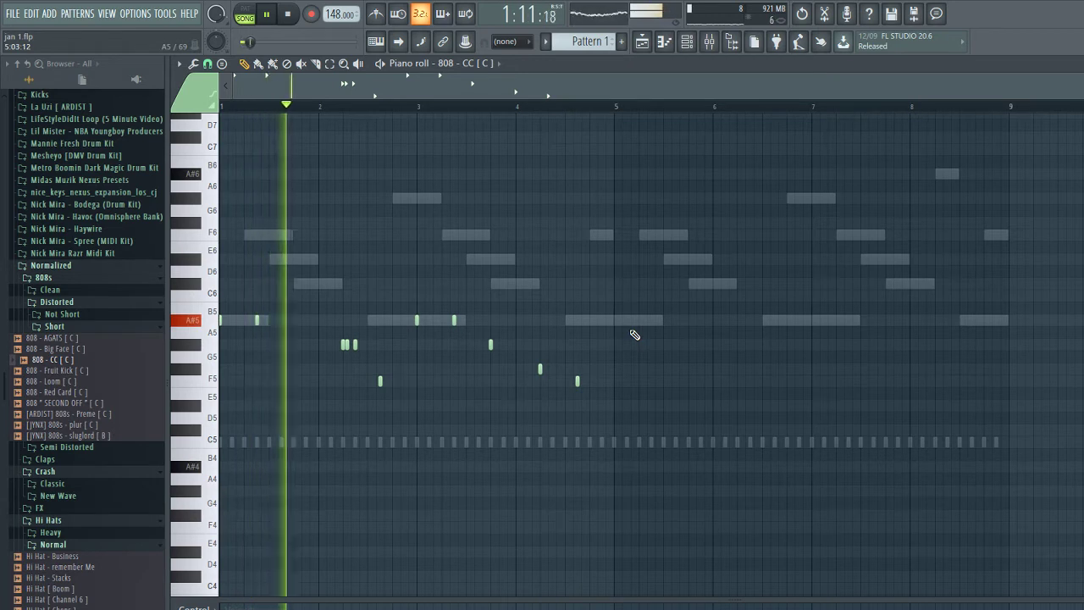
{"action": "scroll", "coordinate": [605, 382], "scroll_direction": "up", "scroll_amount": 5}
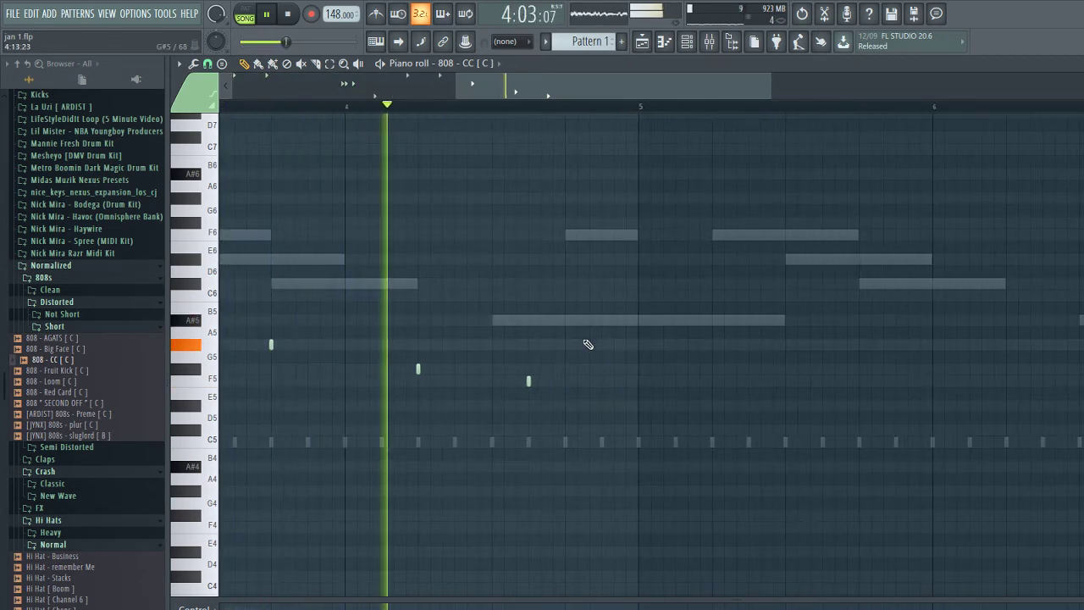
- Duplicate bars 1–4 of the 808 line into bars 5–8 and clear the time selection
{"action": "key", "text": "space"}
{"action": "scroll", "coordinate": [672, 344], "scroll_direction": "down", "scroll_amount": 2}
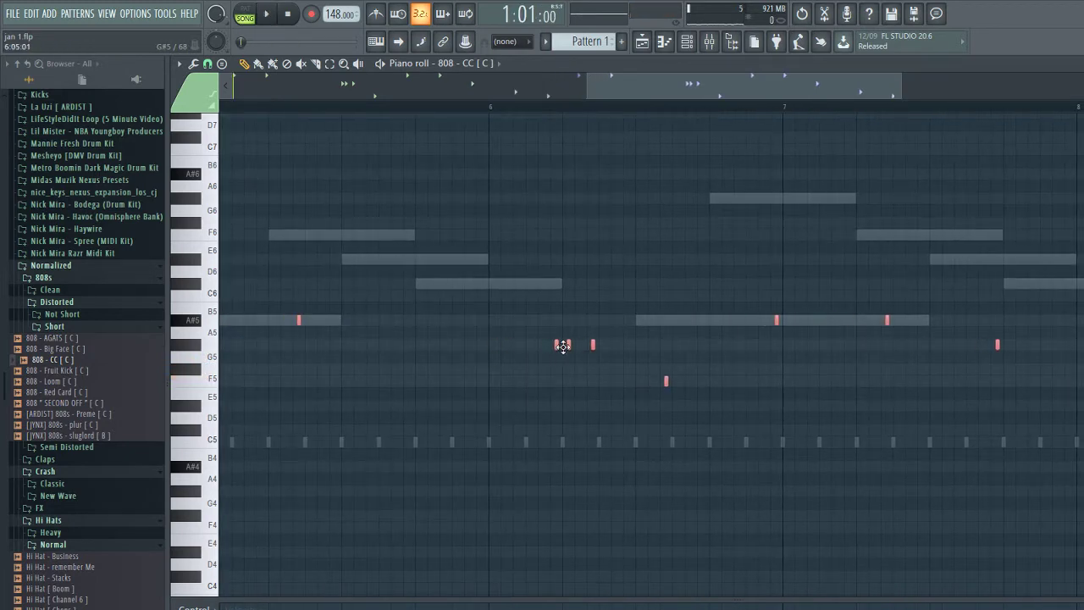
{"action": "scroll", "coordinate": [569, 351], "scroll_direction": "down", "scroll_amount": 3}
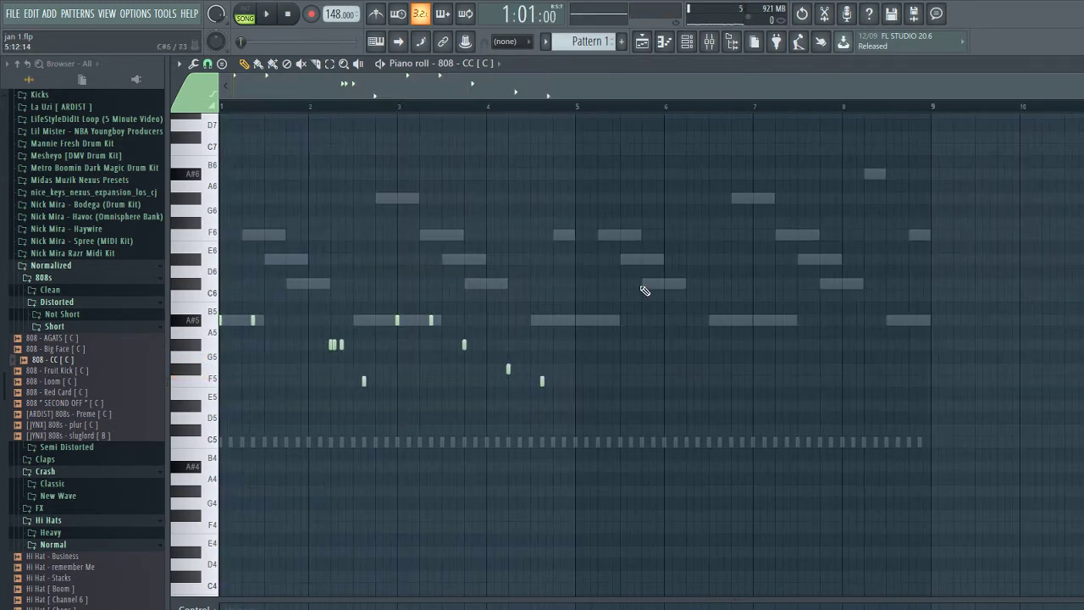
{"action": "left_click_drag", "start_coordinate": [580, 117], "coordinate": [78, 146]}
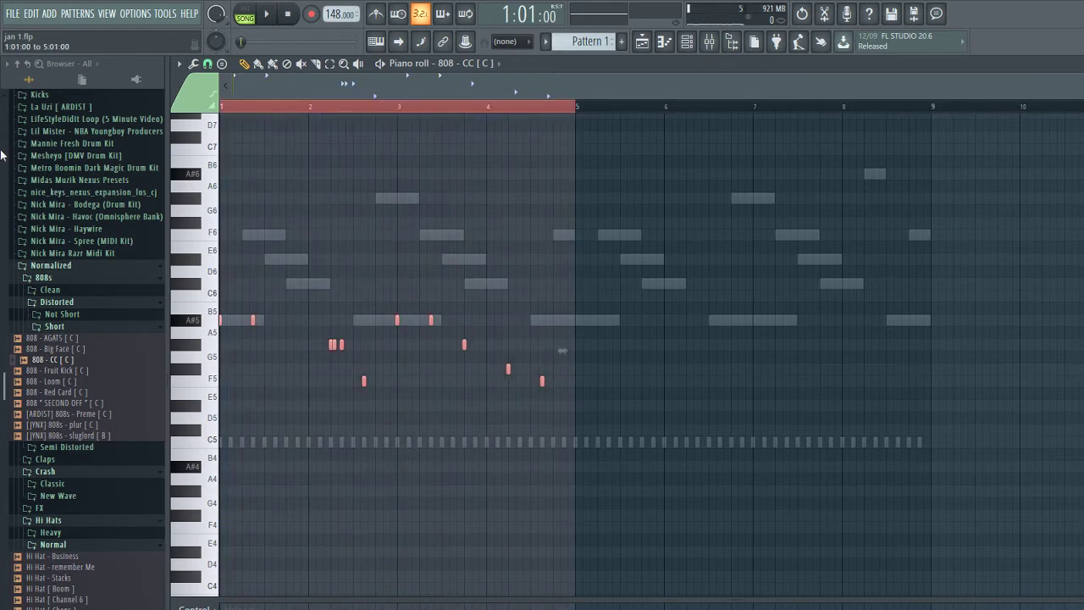
{"action": "key", "text": "ctrl+b"}
{"action": "key", "text": "space"}
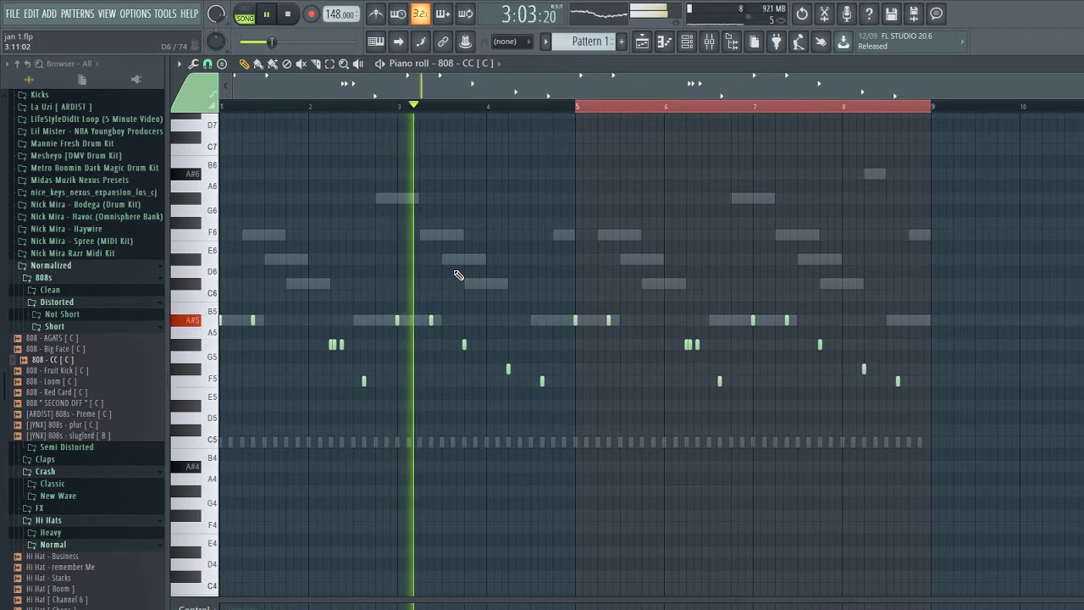
{"action": "left_click", "coordinate": [720, 108]}
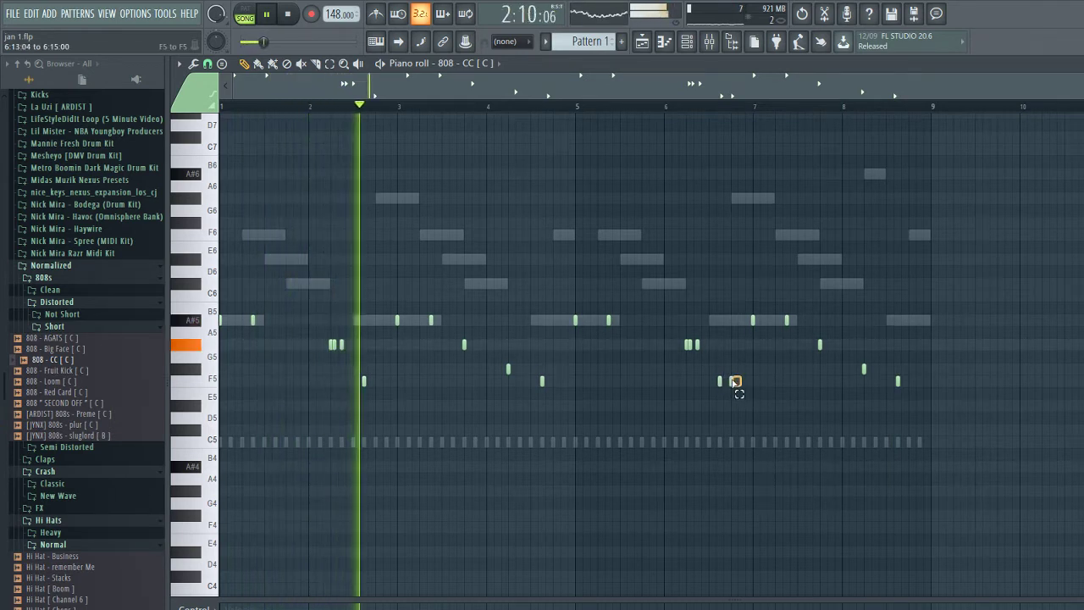
- Add an extra short 808 note on bar 6, step 13, and try it at G#6, B5 and C#6
{"action": "left_click_drag", "start_coordinate": [732, 381], "coordinate": [730, 380]}
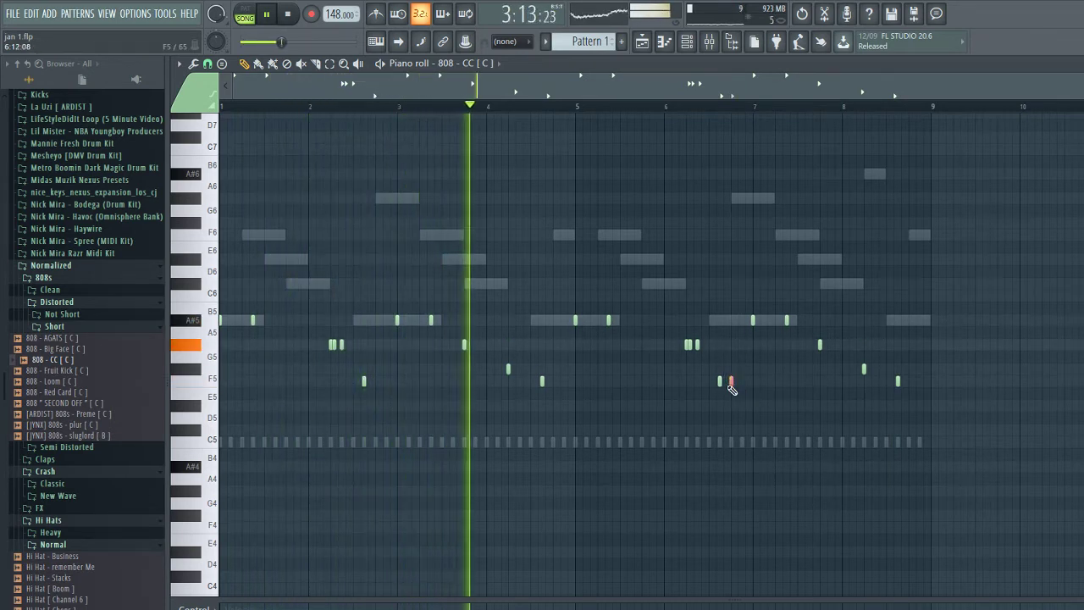
{"action": "key", "text": "ctrl+Up"}
{"action": "key", "text": "shift+Up"}
{"action": "key", "text": "shift+Up"}
{"action": "key", "text": "shift+Up"}
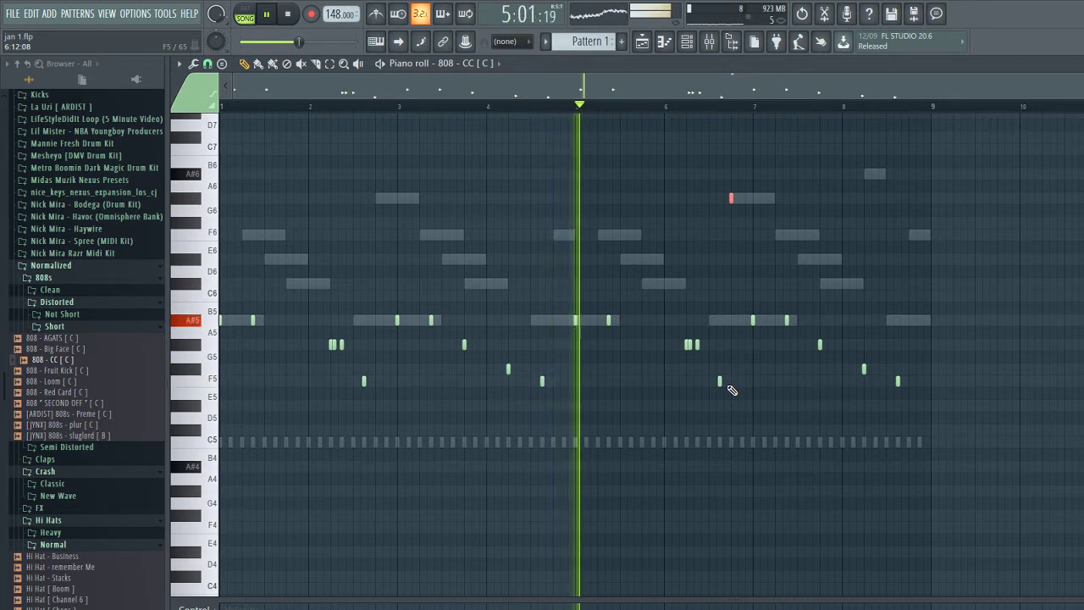
{"action": "key", "text": "ctrl+Down"}
{"action": "key", "text": "shift+Up"}
{"action": "key", "text": "shift+Up"}
{"action": "key", "text": "shift+Up"}
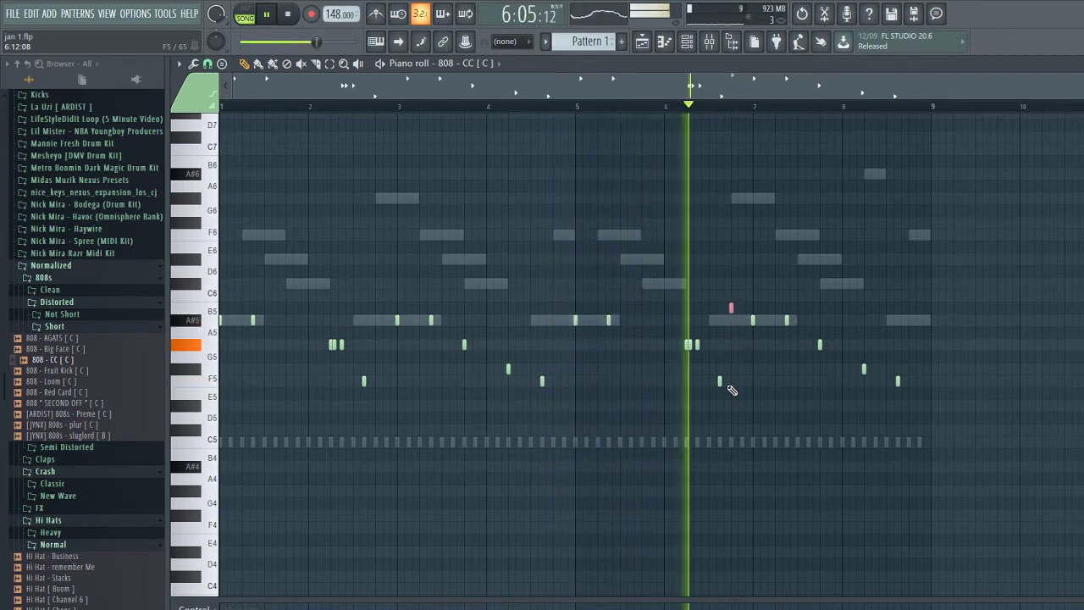
{"action": "key", "text": "shift+Up"}
{"action": "key", "text": "shift+Up"}
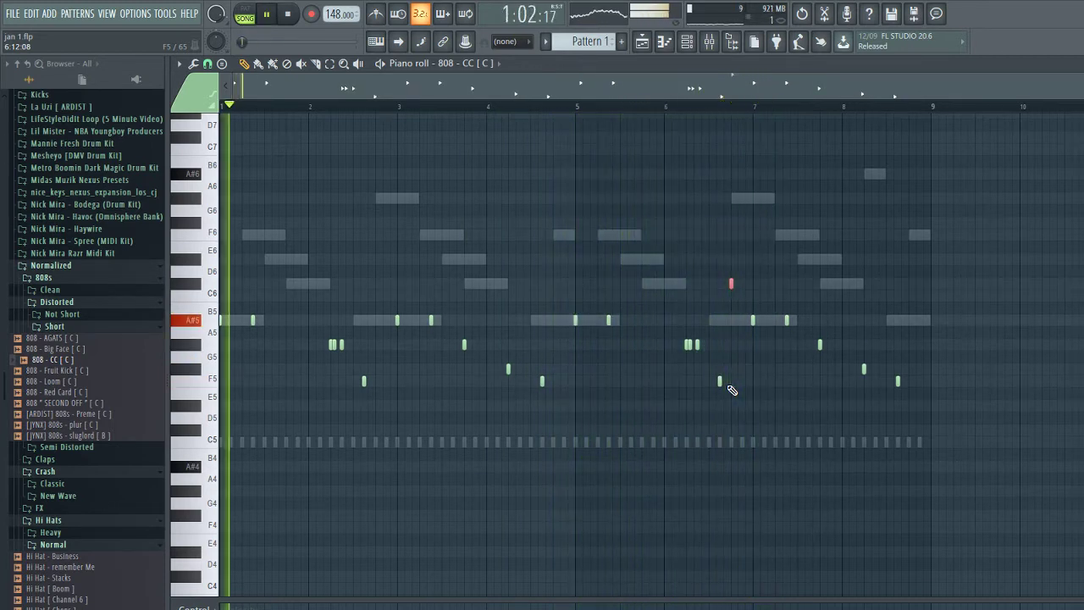
- Lower the extra bar 6 note to A#4 and audition the 808 line from the start
{"action": "key", "text": "shift+Down"}
{"action": "key", "text": "shift+Down"}
{"action": "key", "text": "shift+Down"}
{"action": "key", "text": "shift+Down"}
{"action": "key", "text": "shift+Down"}
{"action": "key", "text": "shift+Down"}
{"action": "key", "text": "shift+Down"}
{"action": "key", "text": "shift+Down"}
{"action": "key", "text": "space"}
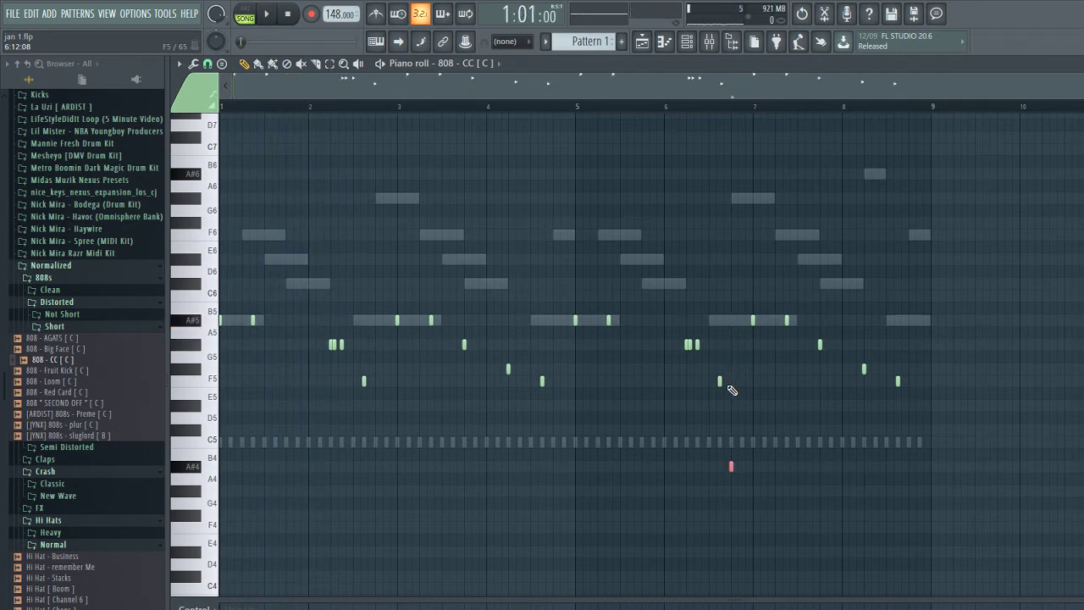
{"action": "key", "text": "space"}
{"action": "scroll", "coordinate": [377, 447], "scroll_direction": "up", "scroll_amount": 2}
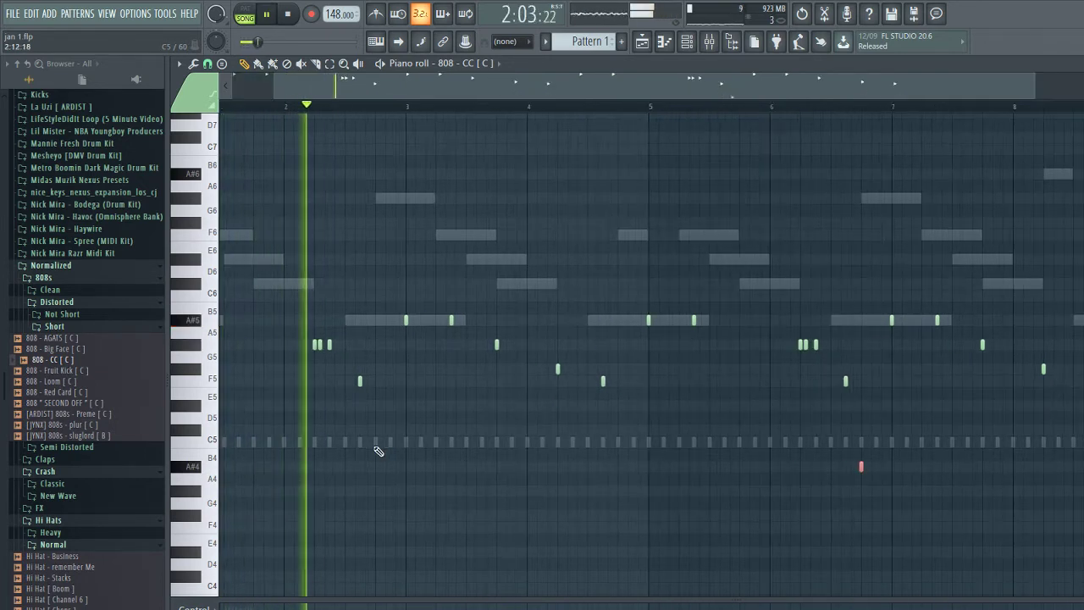
{"action": "scroll", "coordinate": [377, 450], "scroll_direction": "up", "scroll_amount": 2}
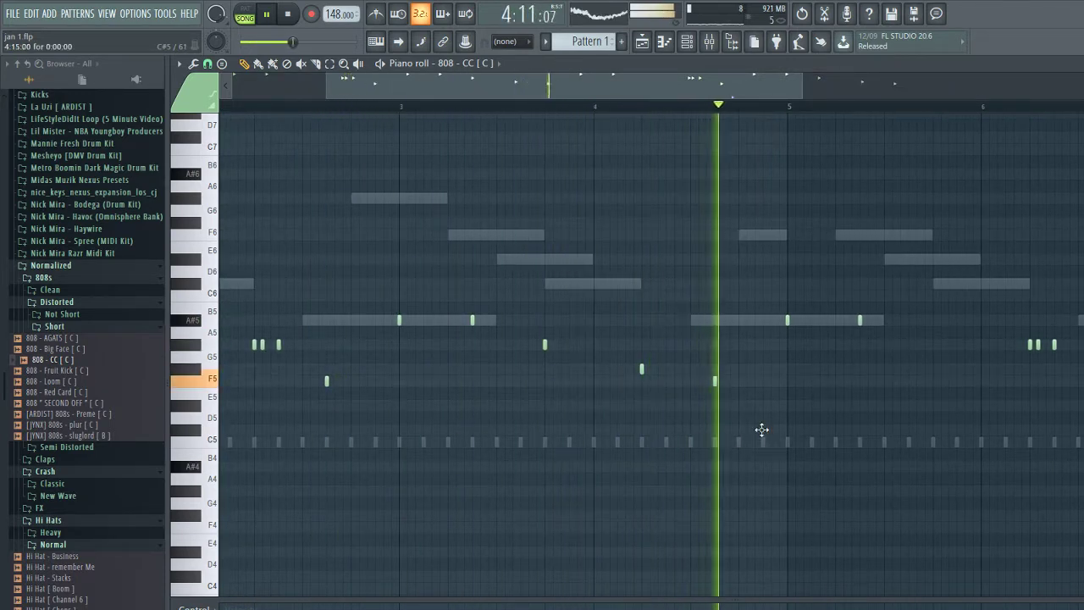
{"action": "scroll", "coordinate": [805, 449], "scroll_direction": "down", "scroll_amount": 2}
- Place a matching short A#4 note on bar 8, step 13
{"action": "left_click", "coordinate": [834, 466]}
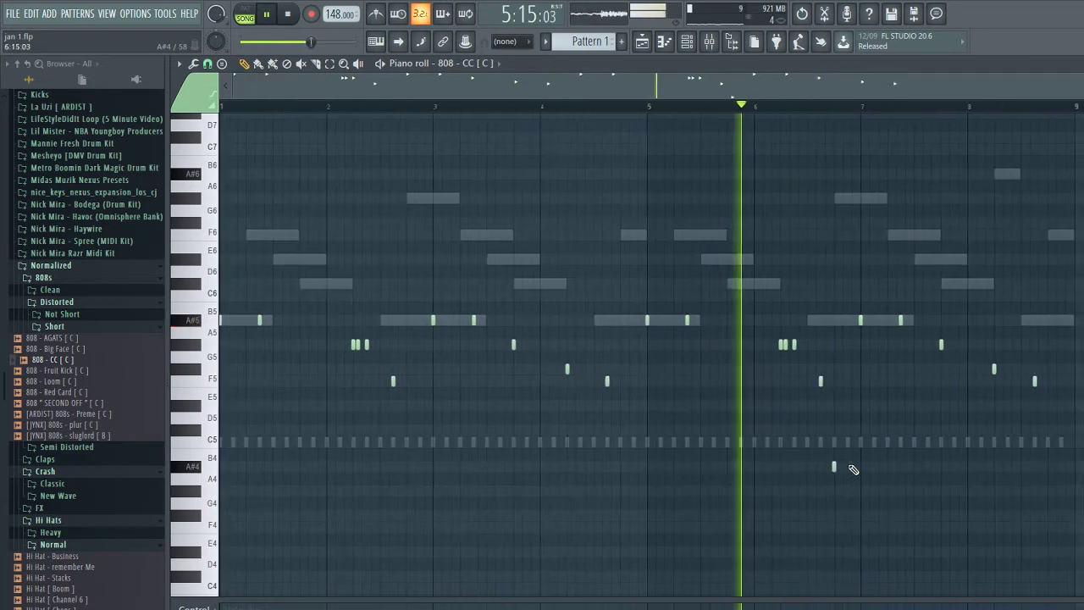
{"action": "scroll", "coordinate": [852, 470], "scroll_direction": "up", "scroll_amount": 1}
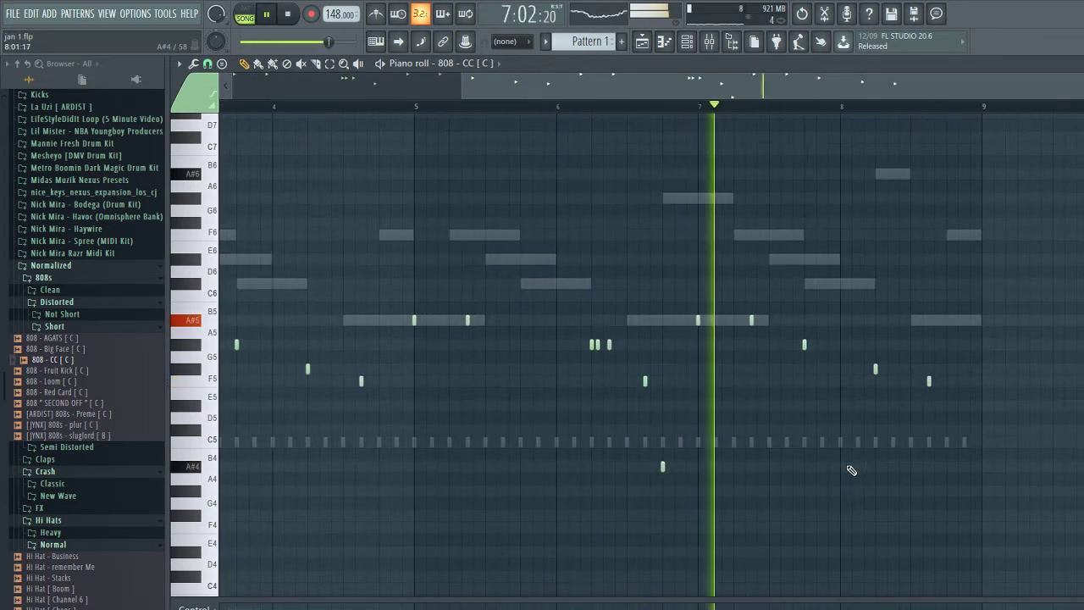
{"action": "scroll", "coordinate": [950, 453], "scroll_direction": "up", "scroll_amount": 2}
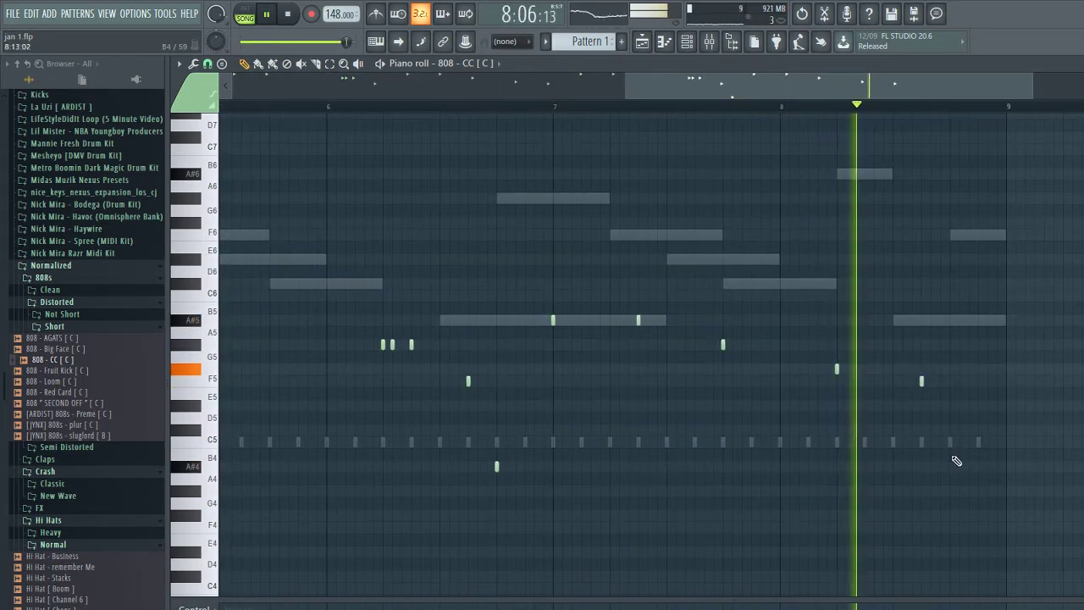
{"action": "scroll", "coordinate": [951, 467], "scroll_direction": "down", "scroll_amount": 3}
- Collapse the open 808s and Normalized sample folders and open the Kick folder of TheLabcook Plug Kit Vol. 1
{"action": "key", "text": "F6"}
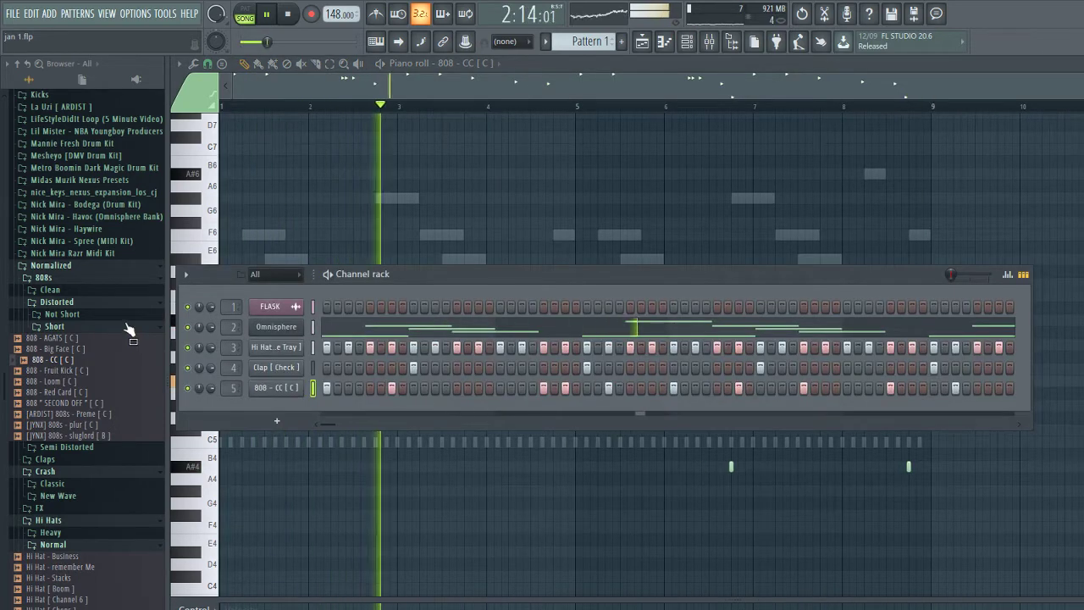
{"action": "left_click", "coordinate": [52, 278]}
{"action": "left_click", "coordinate": [54, 266]}
{"action": "scroll", "coordinate": [72, 446], "scroll_direction": "down", "scroll_amount": 5}
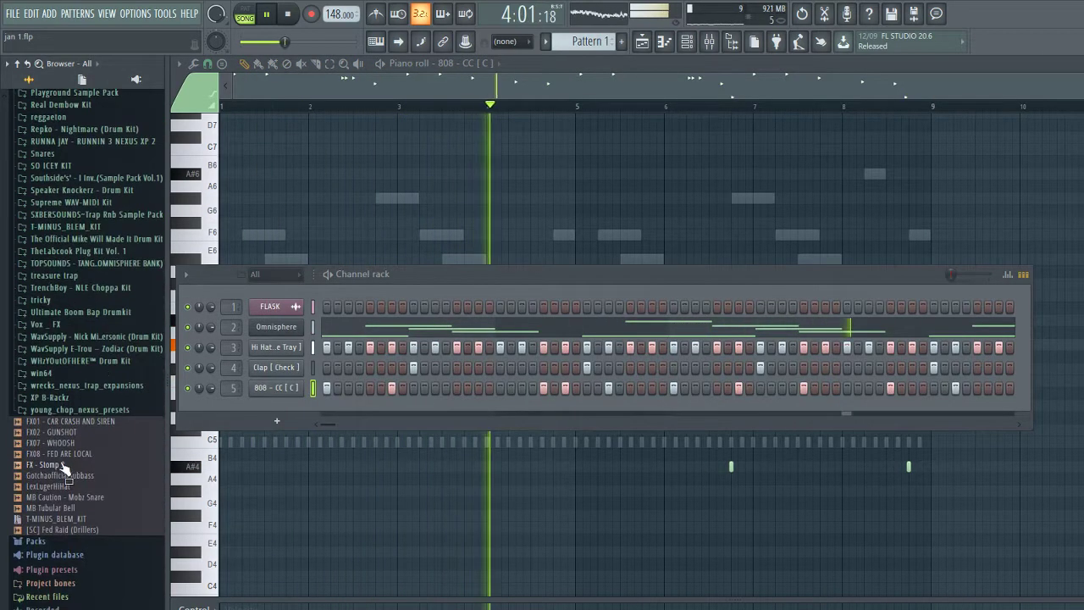
{"action": "left_click", "coordinate": [52, 253]}
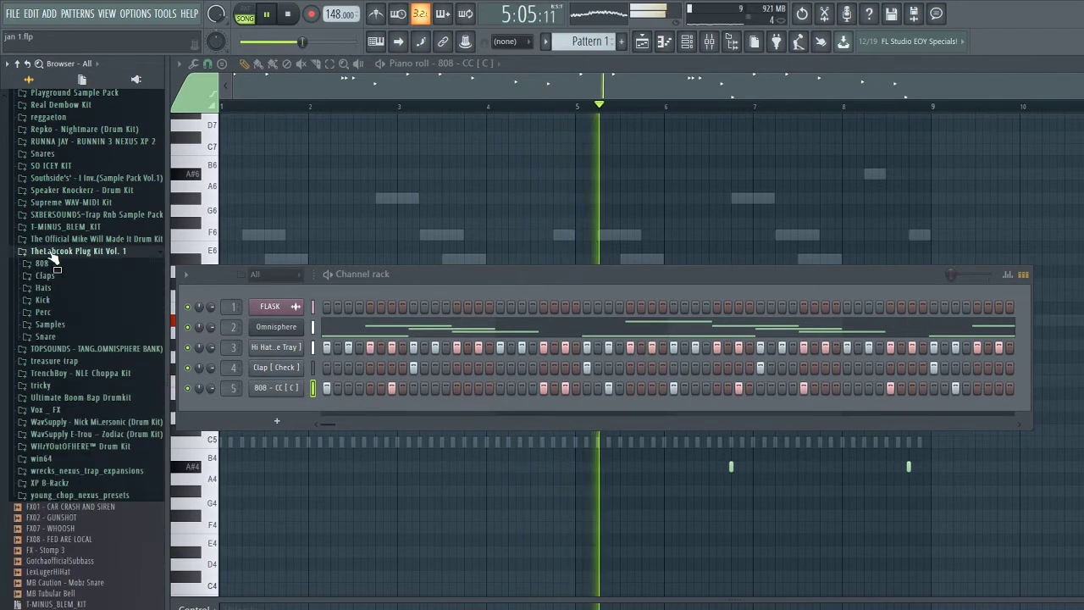
{"action": "left_click", "coordinate": [43, 300]}
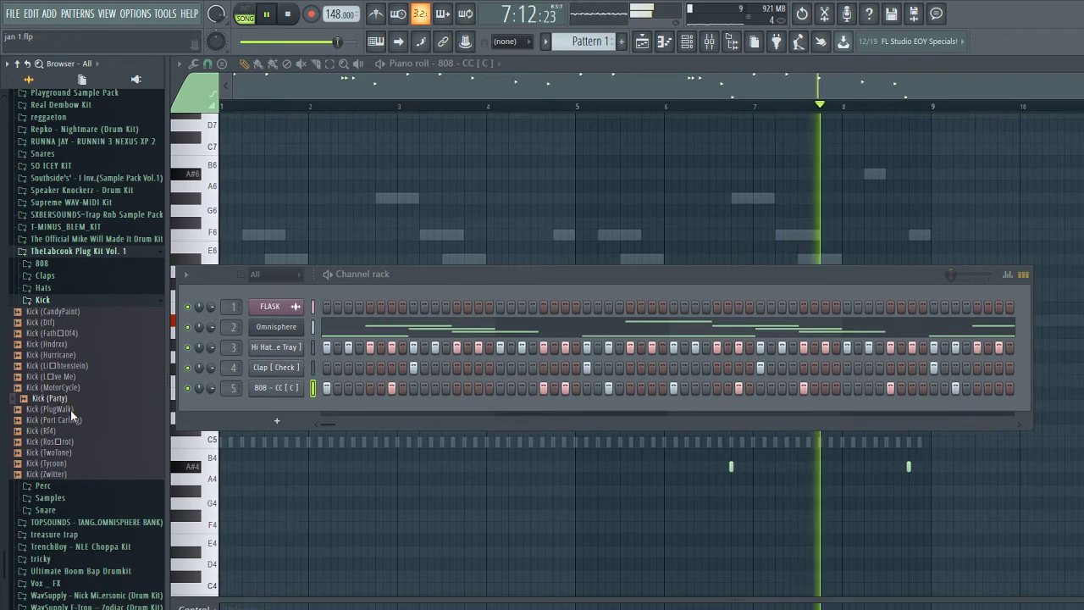
- Add Kick (Party) as a new channel routed to mixer insert 6 and paste the 808 note pattern into it
{"action": "left_click_drag", "start_coordinate": [70, 405], "coordinate": [429, 332]}
{"action": "left_click", "coordinate": [658, 233]}
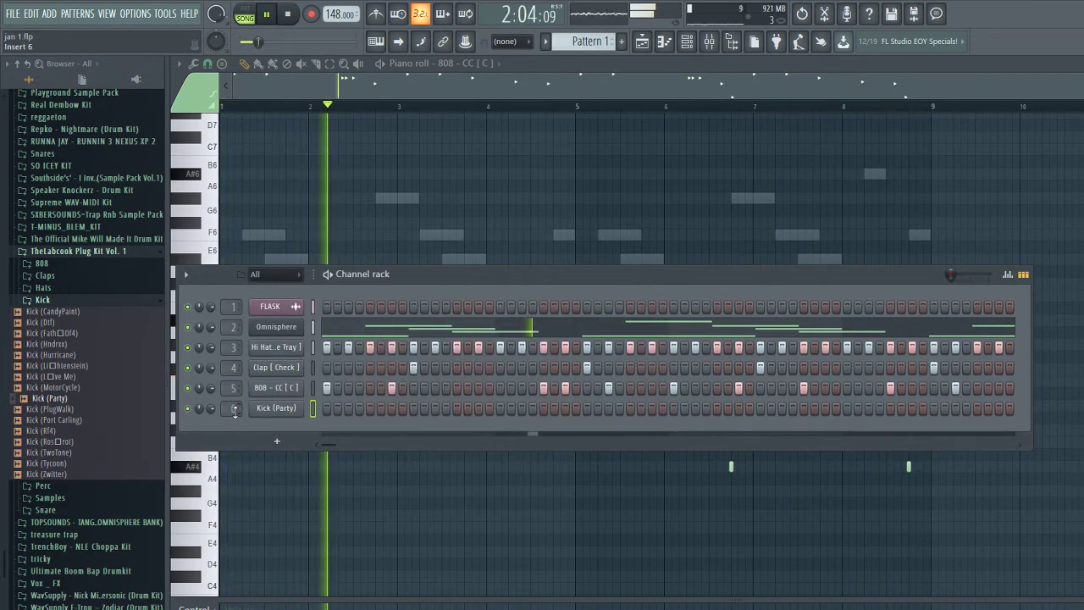
{"action": "key", "text": "ctrl+v"}
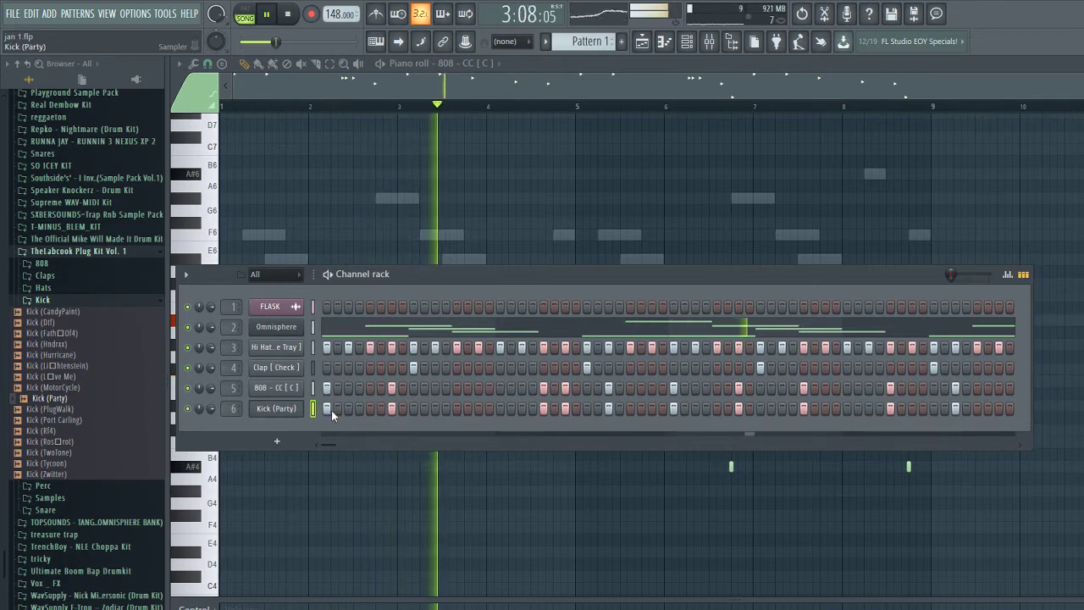
- Lower the kick notes on A#5, G#5 and F#5 row by row until they all sit on F5
{"action": "key", "text": "F7"}
{"action": "left_click_drag", "start_coordinate": [838, 306], "coordinate": [7, 314]}
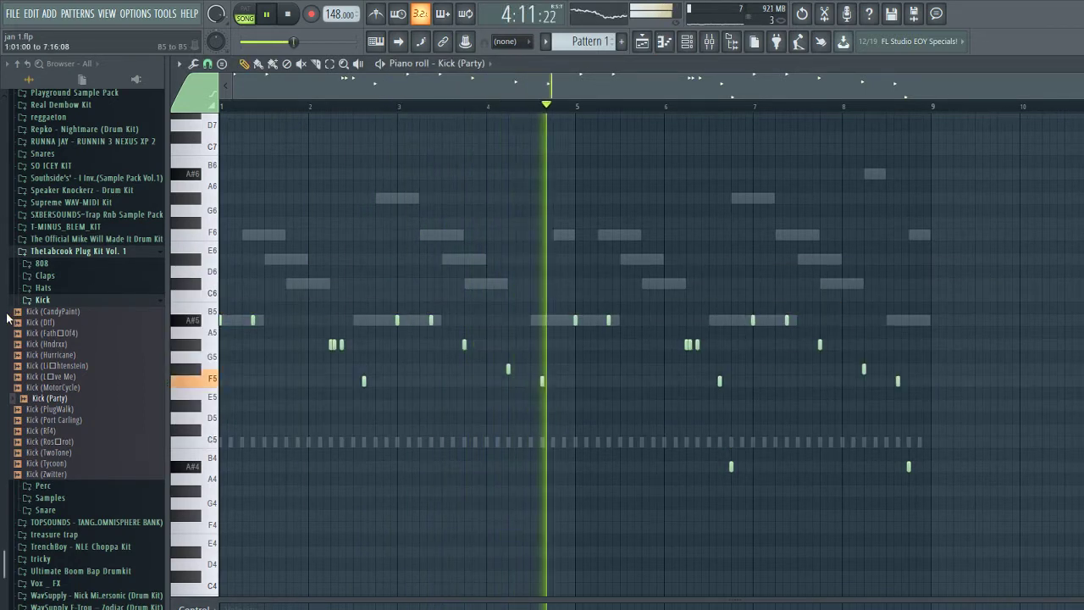
{"action": "left_click_drag", "start_coordinate": [799, 308], "coordinate": [1, 314]}
{"action": "key", "text": "shift+Down"}
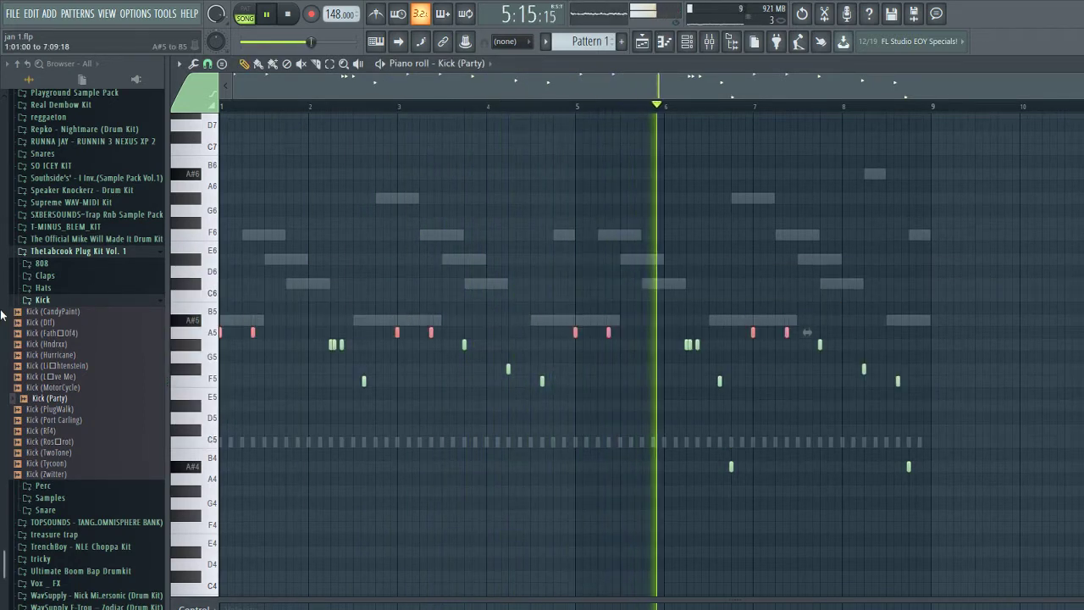
{"action": "key", "text": "Down"}
{"action": "left_click_drag", "start_coordinate": [842, 339], "coordinate": [13, 351]}
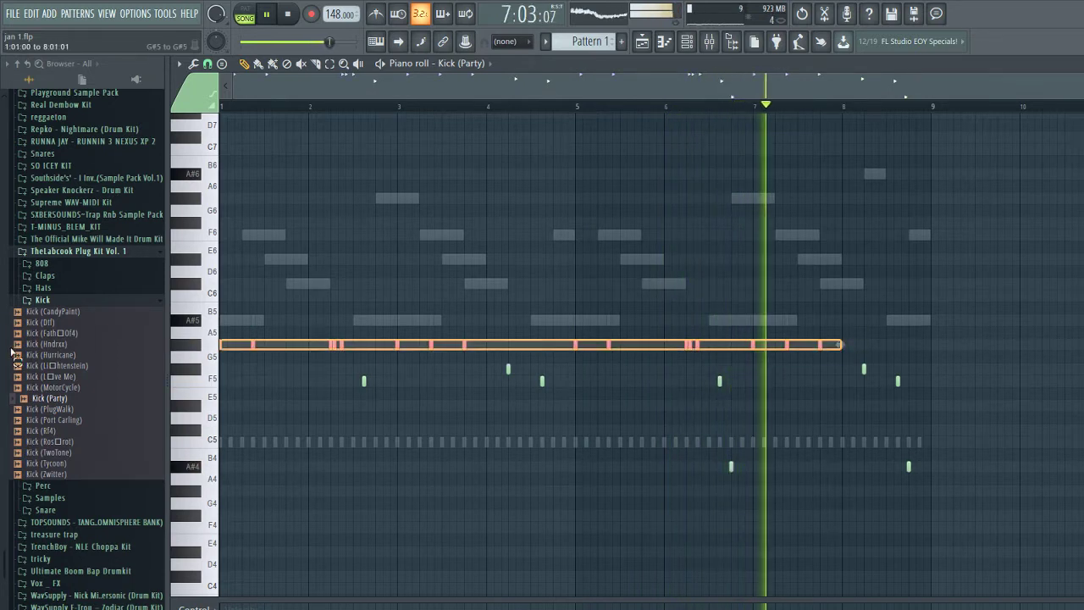
{"action": "key", "text": "Down"}
{"action": "key", "text": "Down"}
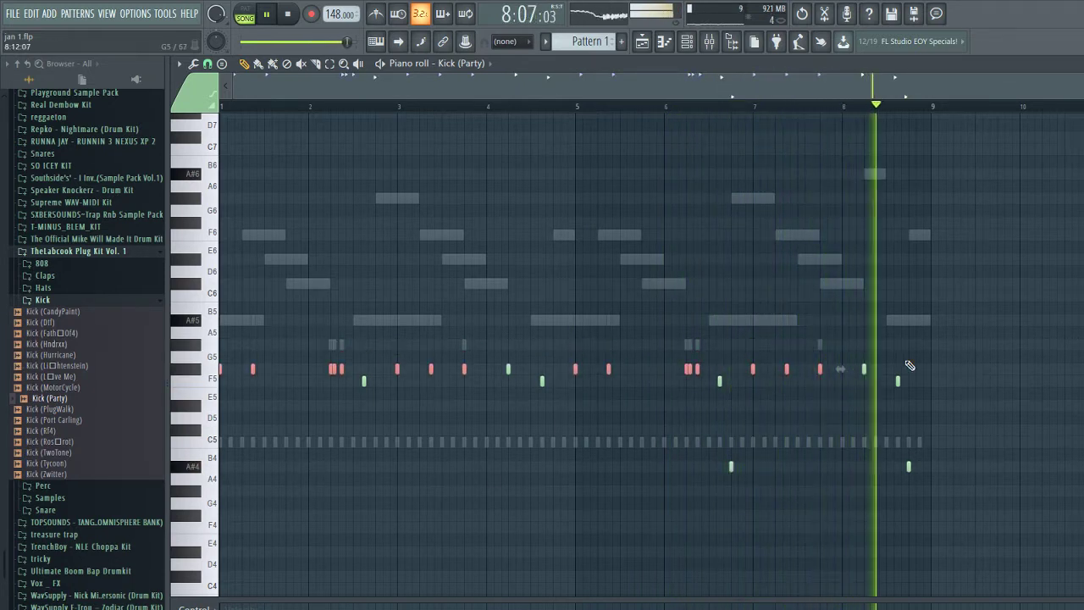
{"action": "left_click_drag", "start_coordinate": [818, 379], "coordinate": [106, 347]}
{"action": "key", "text": "Down"}
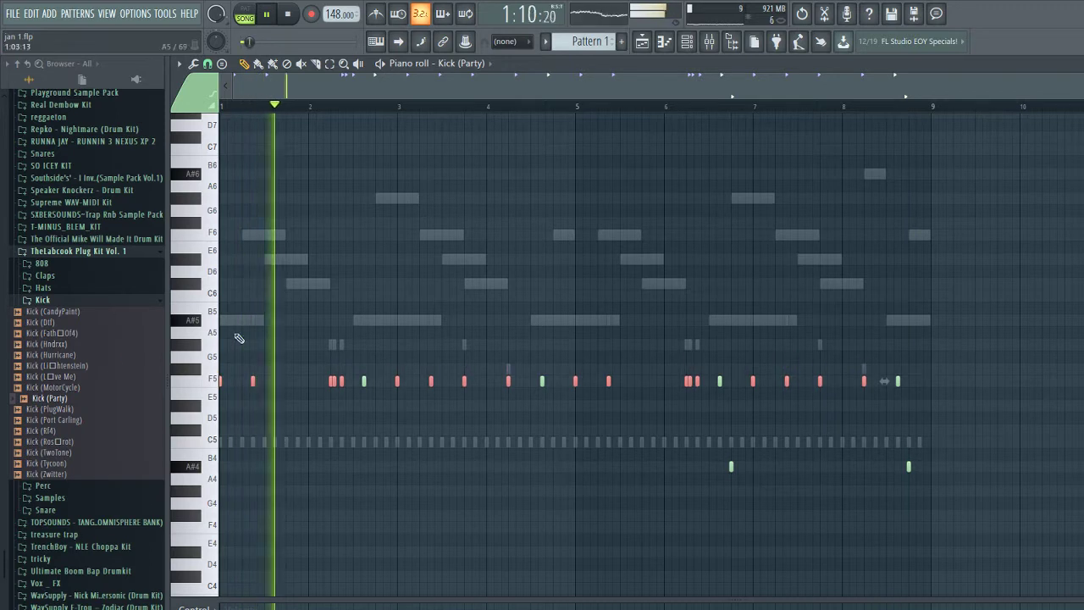
- Lower all the kick notes gathered on F5 down to C5
{"action": "left_click_drag", "start_coordinate": [1058, 391], "coordinate": [4, 339]}
{"action": "key", "text": "Down"}
{"action": "key", "text": "Down"}
{"action": "key", "text": "Down"}
{"action": "key", "text": "Down"}
{"action": "key", "text": "Down"}
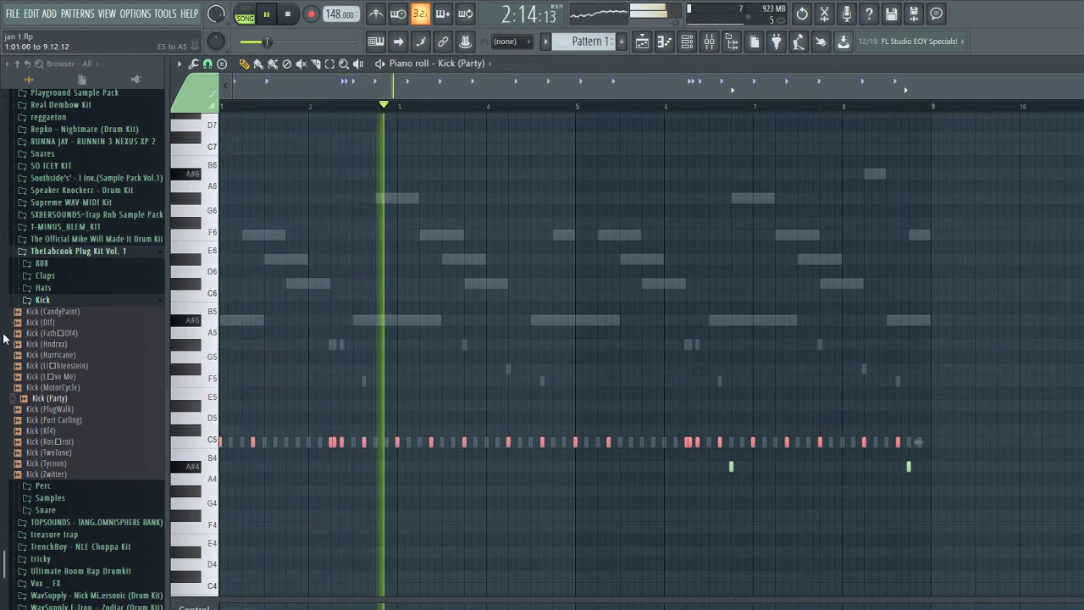
- Raise the two remaining A#4 kick notes in bars 6 and 8 to C5 and clear the selection
{"action": "left_click_drag", "start_coordinate": [709, 462], "coordinate": [972, 497]}
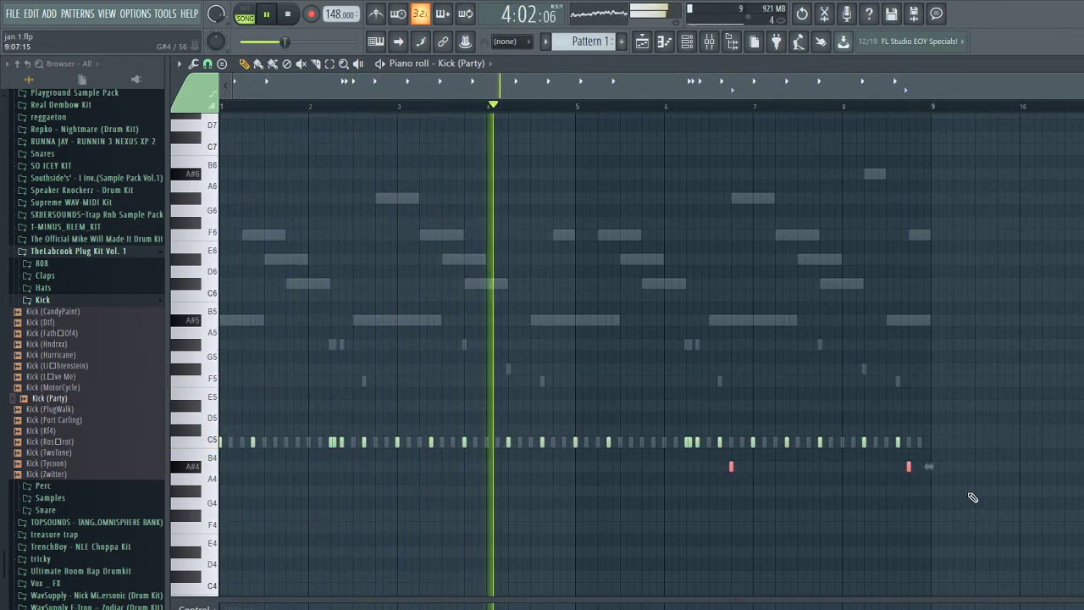
{"action": "key", "text": "shift+Up"}
{"action": "key", "text": "shift+Up"}
{"action": "key", "text": "ctrl+d"}
{"action": "scroll", "coordinate": [630, 508], "scroll_direction": "up", "scroll_amount": 4}
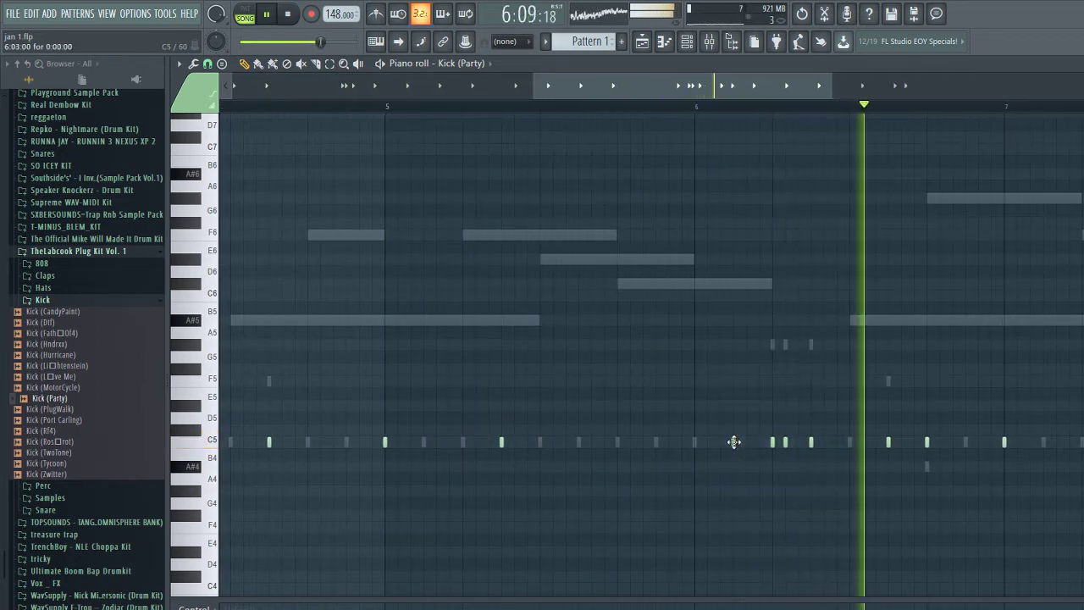
{"action": "scroll", "coordinate": [648, 537], "scroll_direction": "down", "scroll_amount": 4}
- Replace the Kick (Party) sample with Kick (Hndrxx) and collapse TheLabcook Plug Kit Vol. 1 folder
{"action": "key", "text": "F6"}
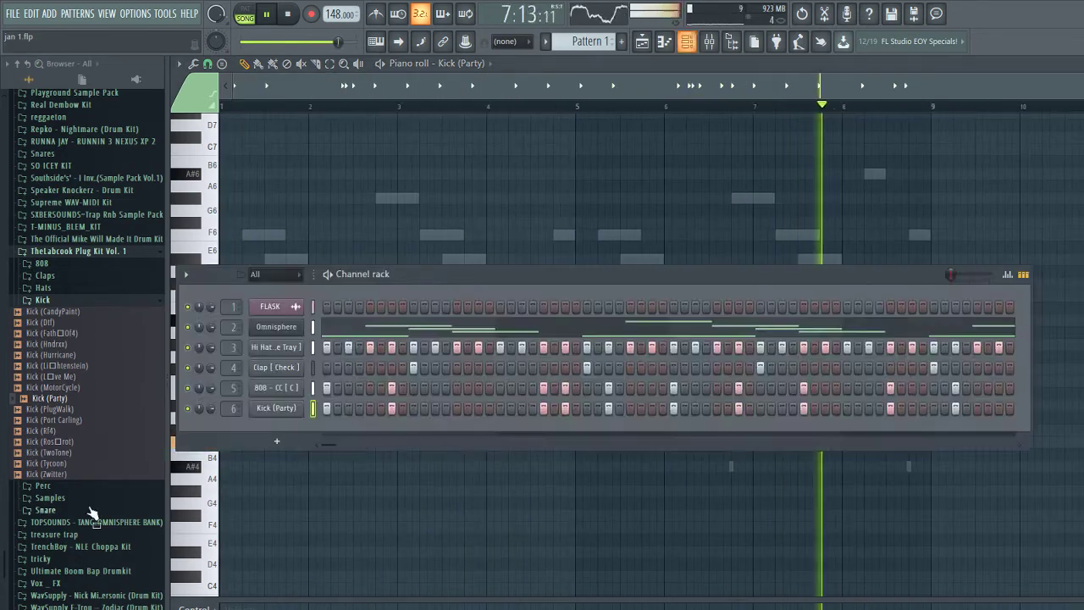
{"action": "left_click", "coordinate": [67, 355]}
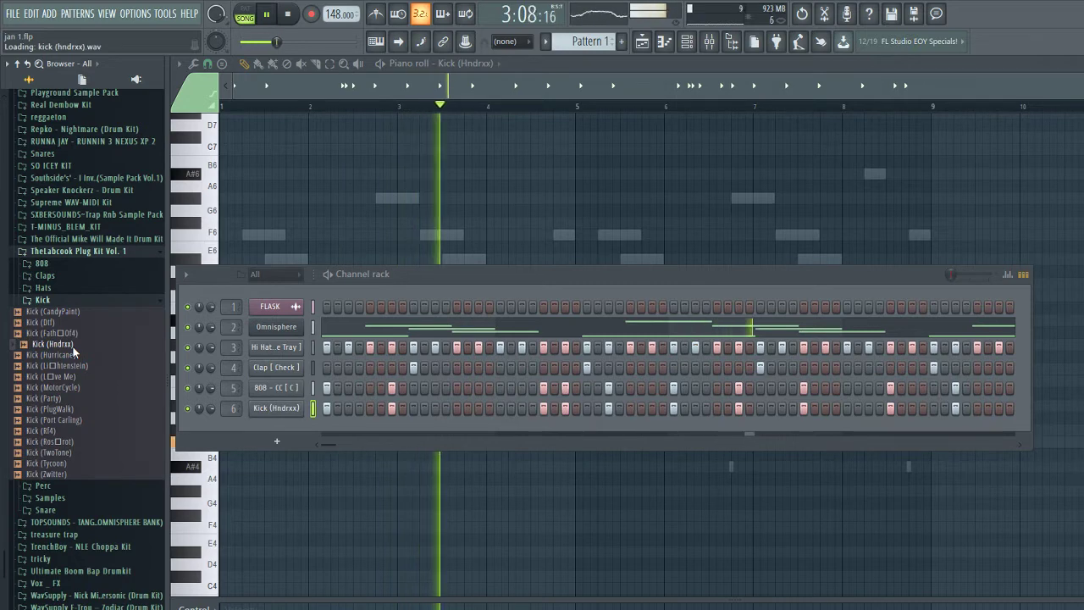
{"action": "left_click", "coordinate": [51, 299]}
{"action": "left_click", "coordinate": [74, 250]}
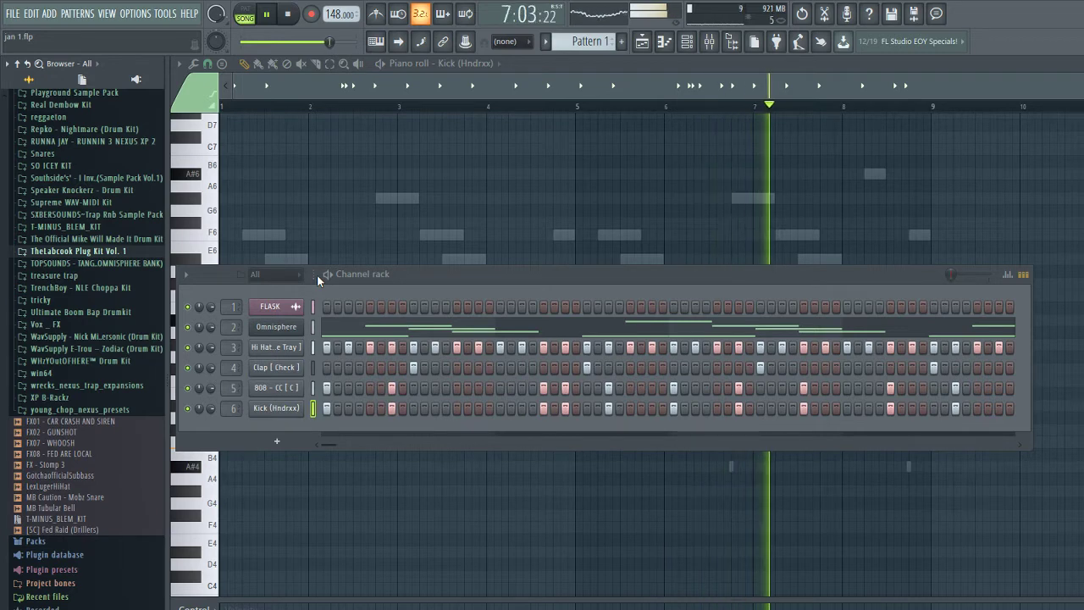
- Collapse the 808s, Crash and Hi Hats subfolders in the Normalized sample library
{"action": "scroll", "coordinate": [54, 346], "scroll_direction": "up", "scroll_amount": 5}
{"action": "left_click", "coordinate": [41, 239]}
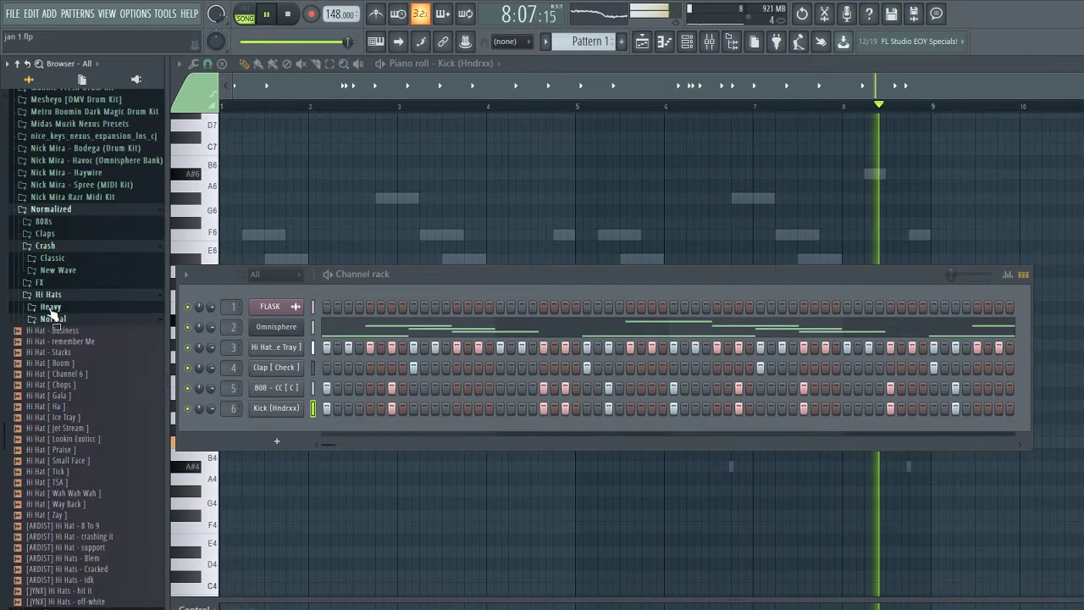
{"action": "left_click", "coordinate": [49, 247]}
{"action": "key", "text": "F6"}
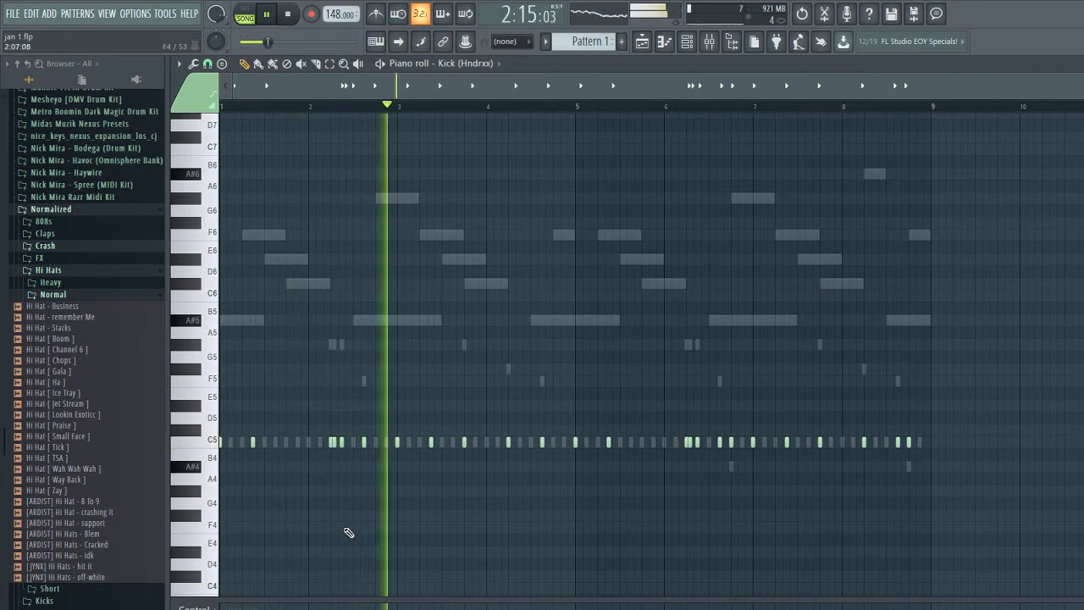
{"action": "key", "text": "F6"}
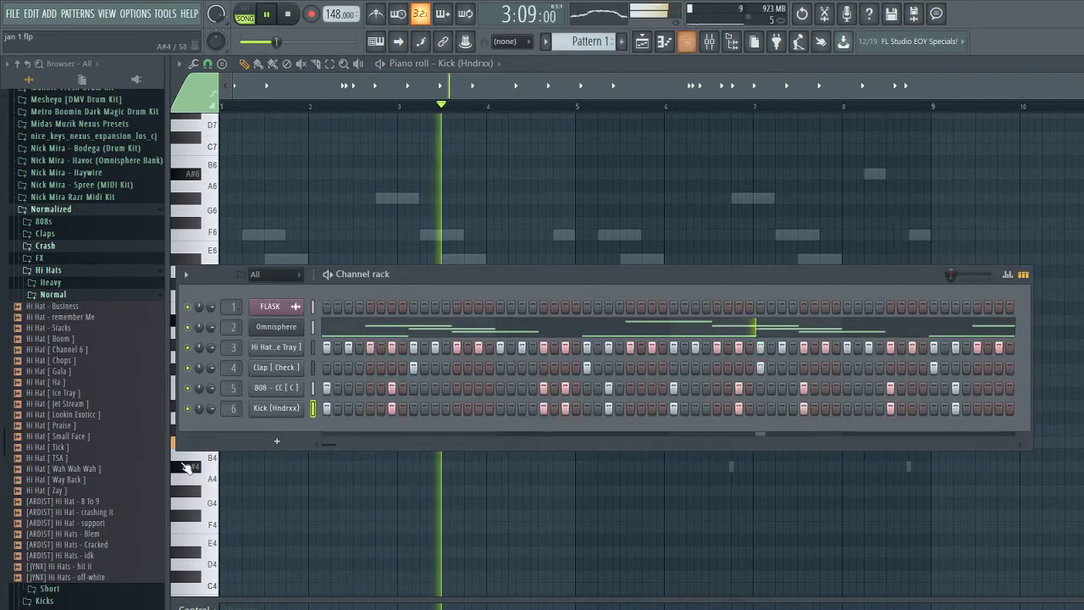
{"action": "left_click", "coordinate": [48, 296]}
{"action": "left_click", "coordinate": [51, 271]}
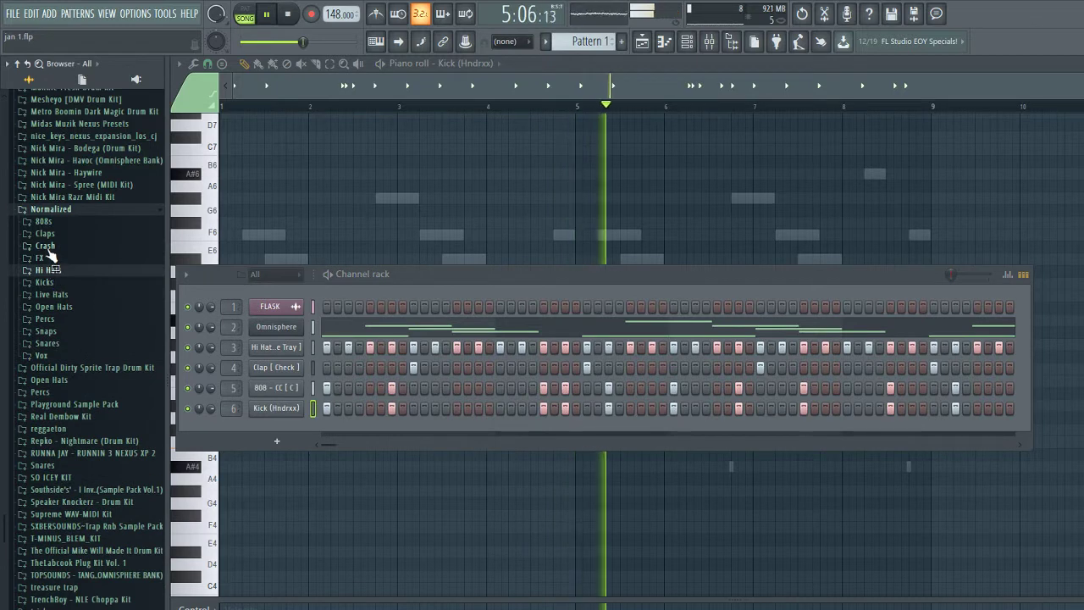
{"action": "left_click", "coordinate": [48, 248]}
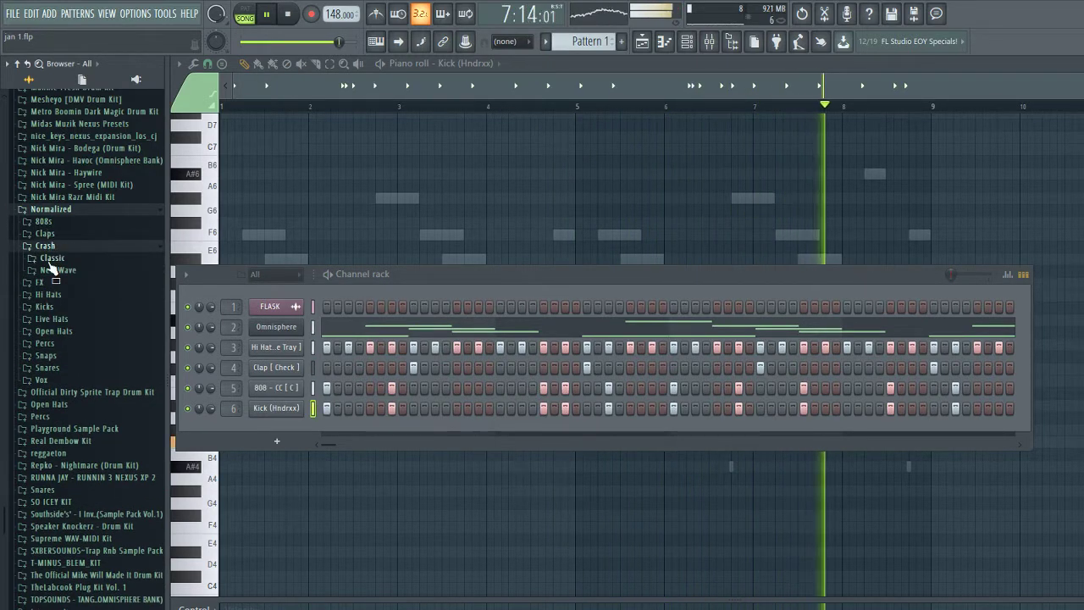
{"action": "left_click", "coordinate": [46, 247]}
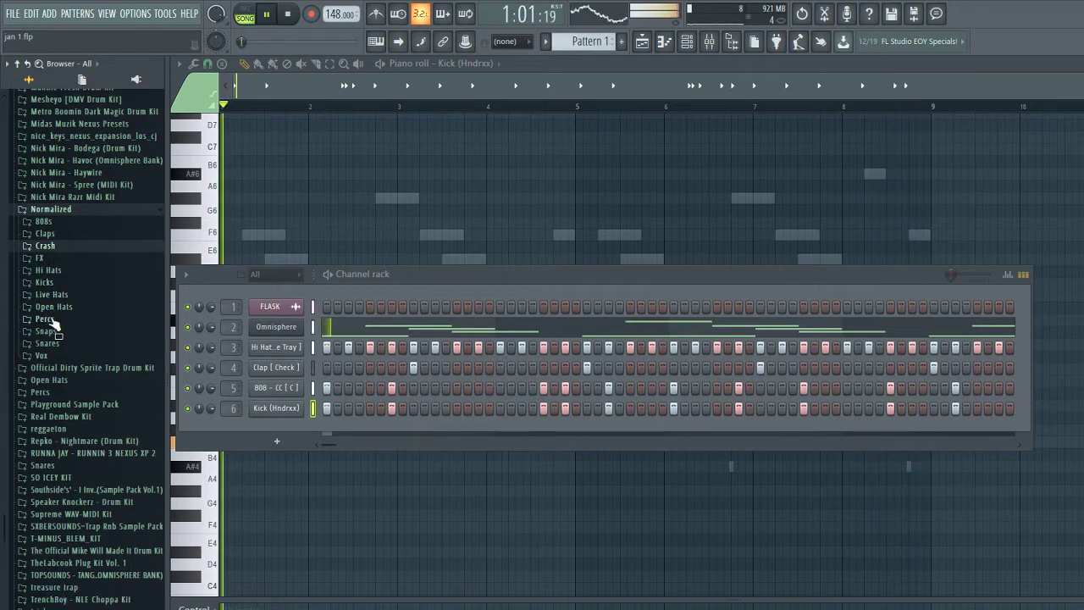
- Try the Hi Bridge, Dior and Astro samples from the Normalized distorted kicks on the kick channel
{"action": "left_click", "coordinate": [45, 282]}
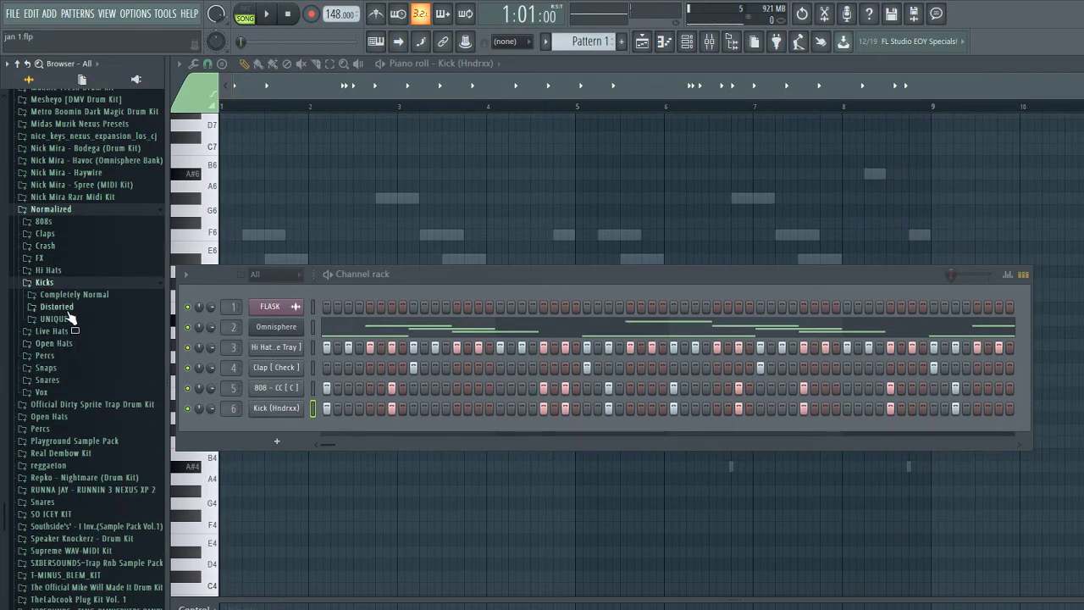
{"action": "left_click", "coordinate": [57, 307]}
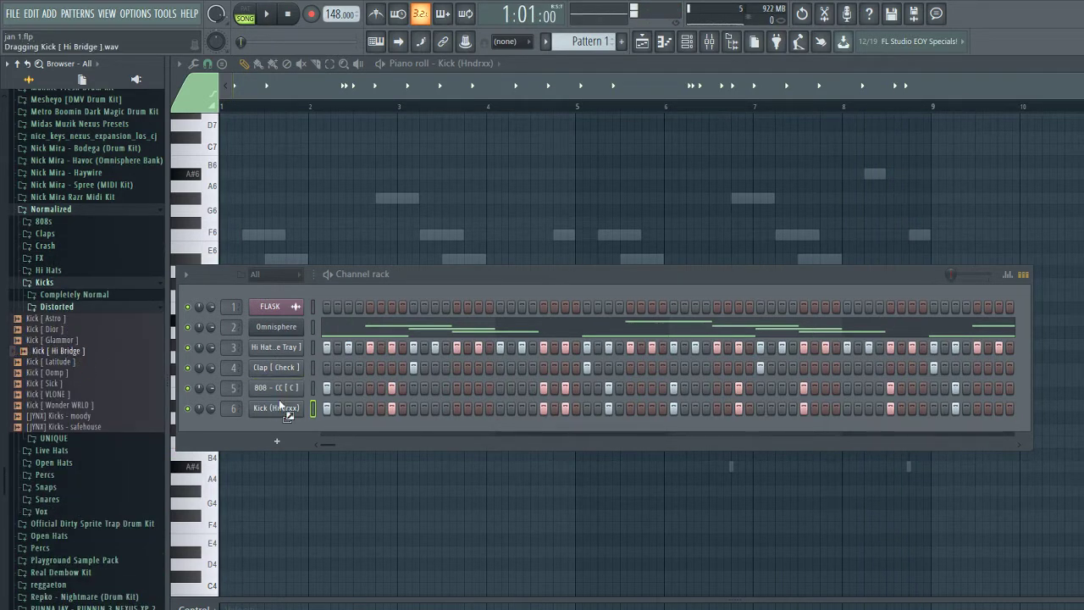
{"action": "left_click_drag", "start_coordinate": [279, 401], "coordinate": [292, 406]}
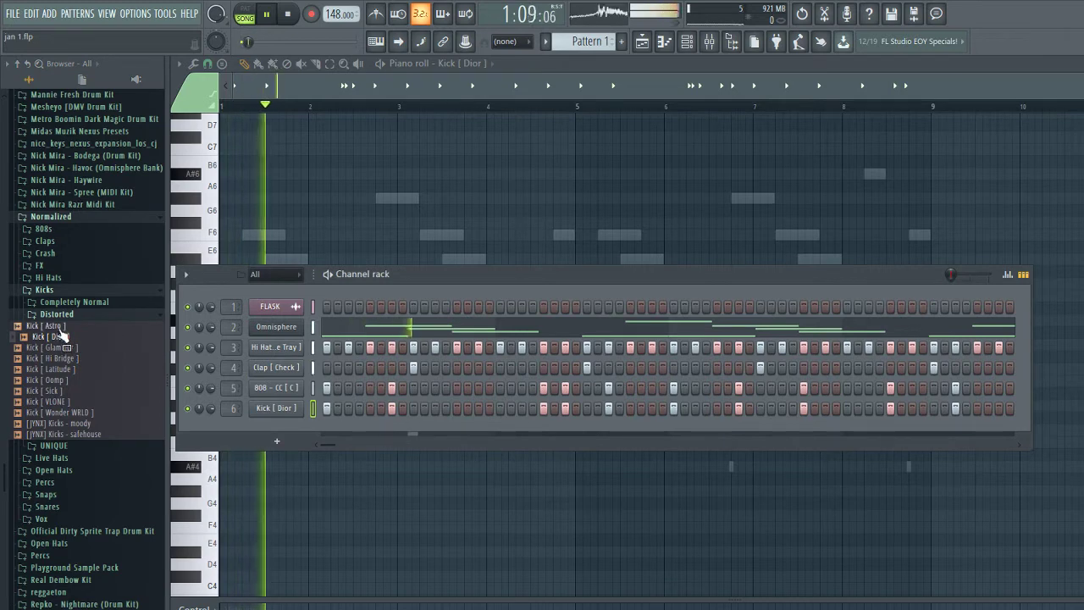
{"action": "left_click_drag", "start_coordinate": [63, 336], "coordinate": [297, 410]}
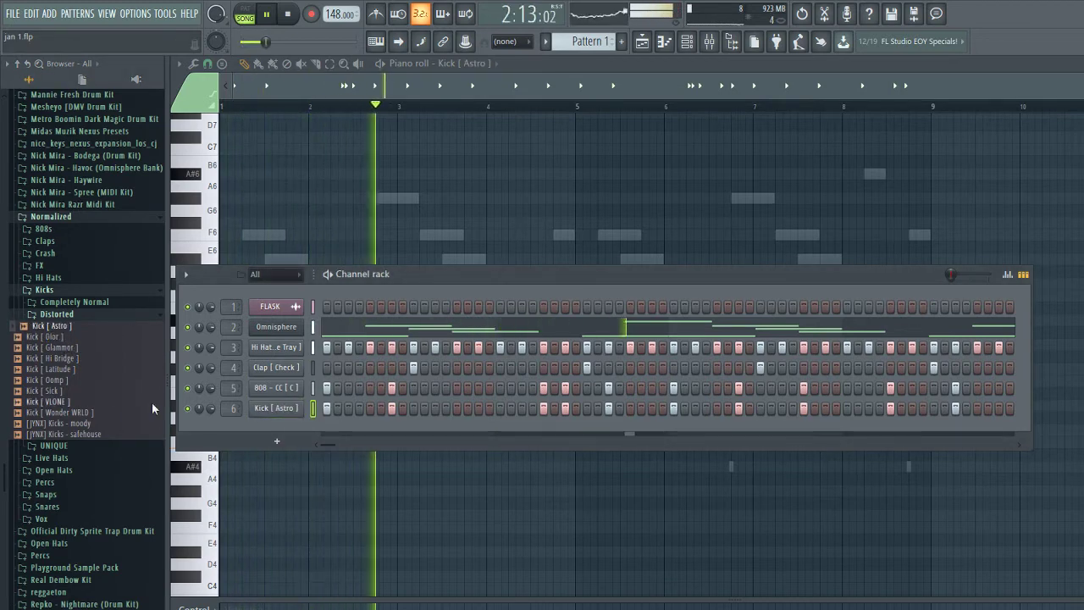
- Load Kick (Hndrxx) from TheLabcook Plug Kit Vol. 1 back into the kick channel and collapse the Normalized folder
{"action": "scroll", "coordinate": [101, 441], "scroll_direction": "down", "scroll_amount": 10}
{"action": "scroll", "coordinate": [62, 489], "scroll_direction": "up", "scroll_amount": 5}
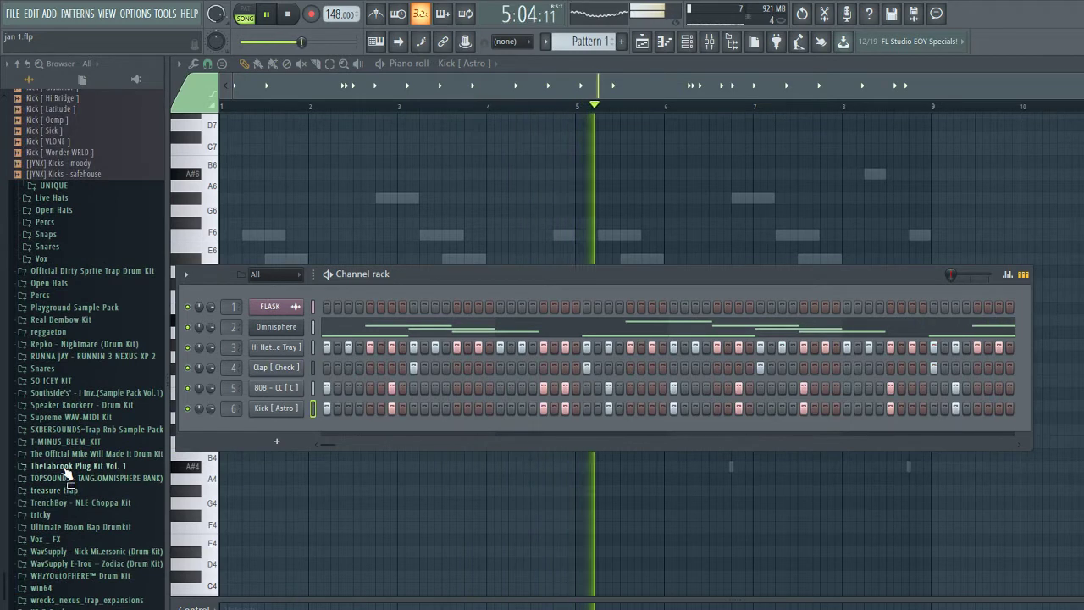
{"action": "left_click", "coordinate": [67, 467]}
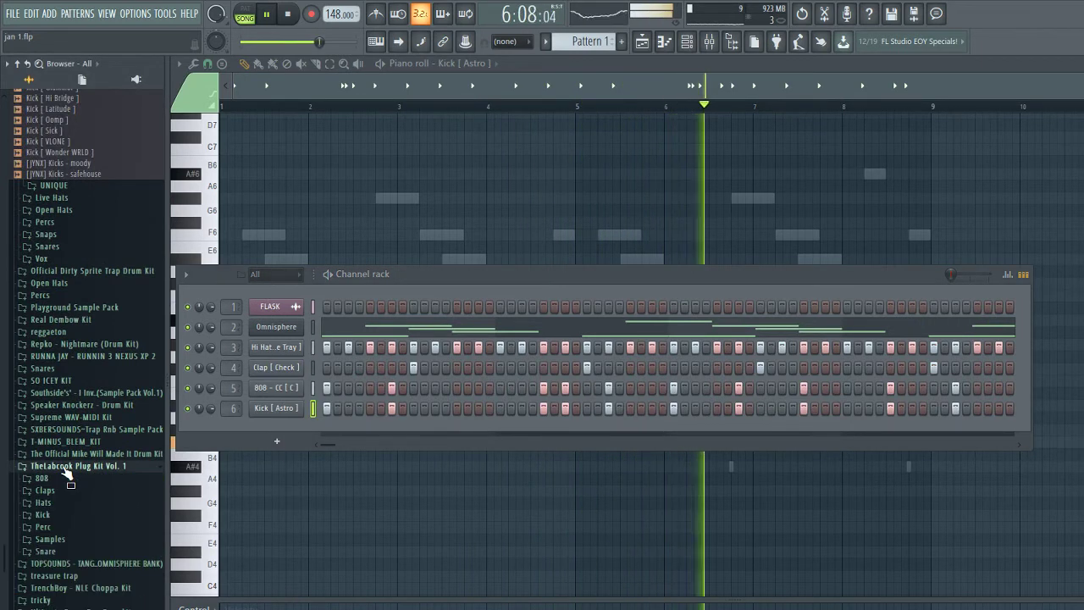
{"action": "left_click", "coordinate": [42, 515]}
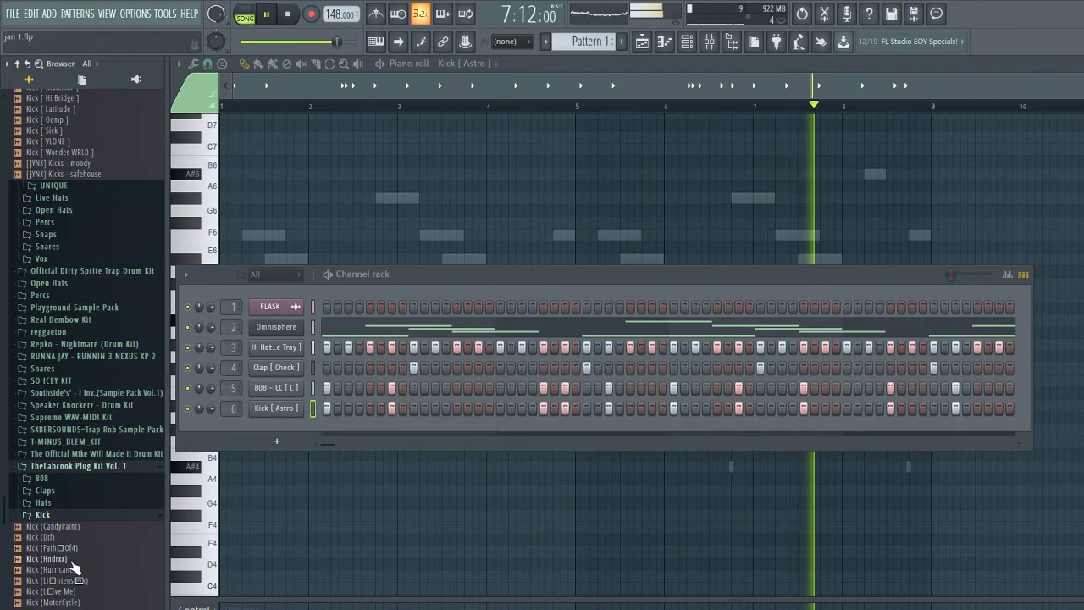
{"action": "left_click_drag", "start_coordinate": [73, 562], "coordinate": [280, 410]}
{"action": "scroll", "coordinate": [95, 325], "scroll_direction": "up", "scroll_amount": 5}
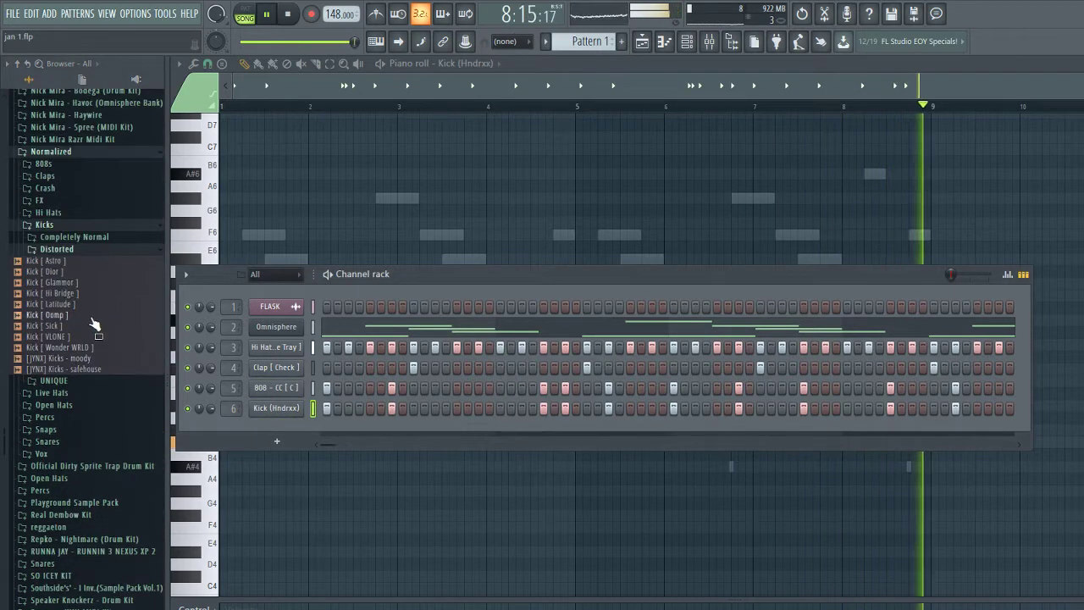
{"action": "left_click", "coordinate": [51, 225]}
{"action": "left_click", "coordinate": [49, 151]}
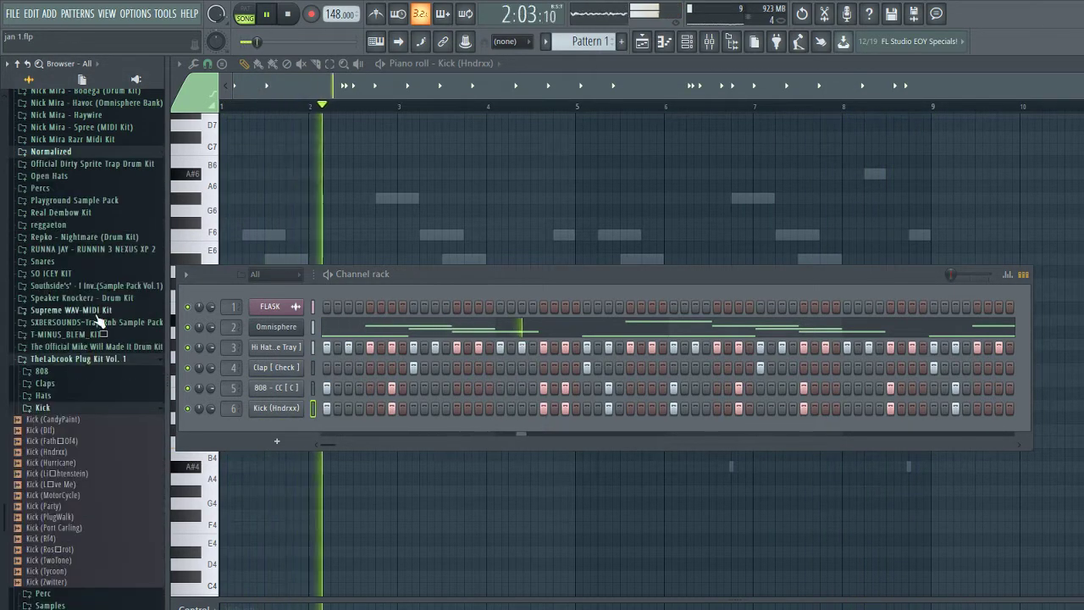
- Open the mixer and expand the Percs folder in the Normalized sample library
{"action": "key", "text": "F9"}
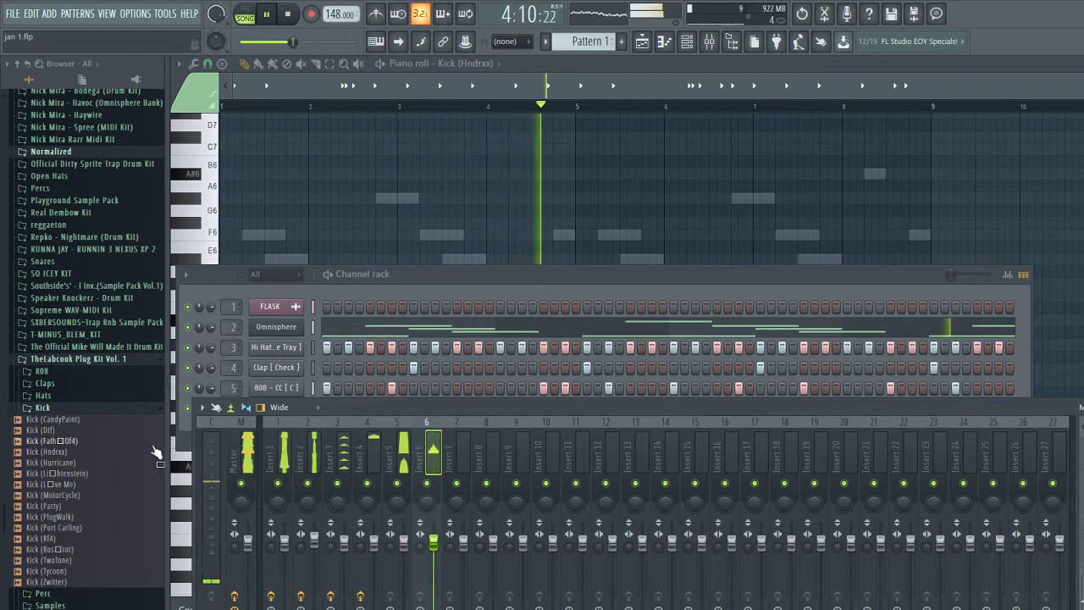
{"action": "left_click", "coordinate": [68, 361]}
{"action": "scroll", "coordinate": [61, 356], "scroll_direction": "up", "scroll_amount": 5}
{"action": "left_click", "coordinate": [54, 347]}
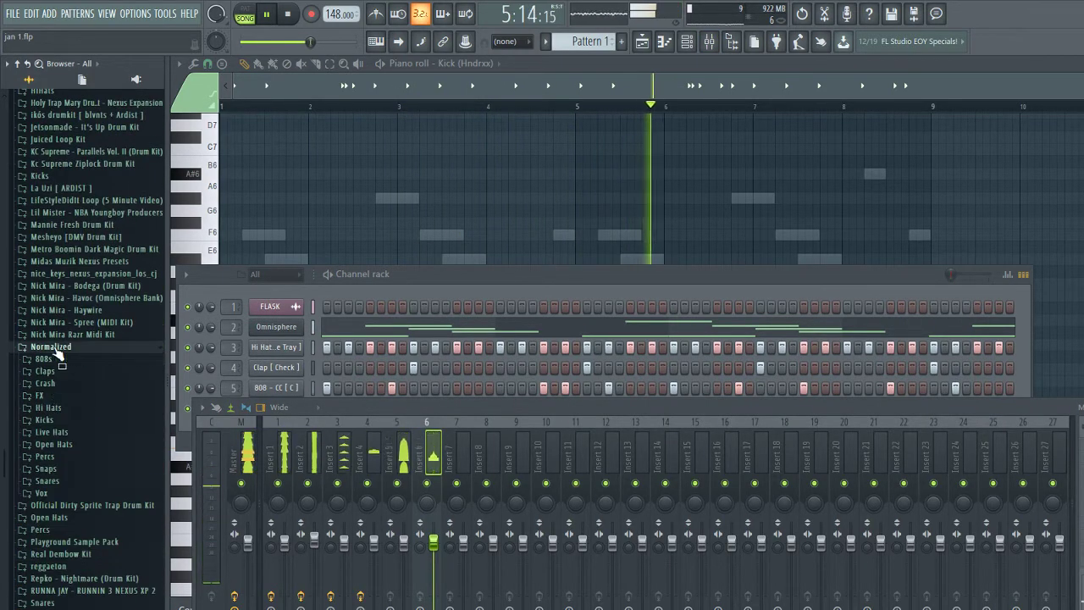
{"action": "left_click", "coordinate": [53, 457]}
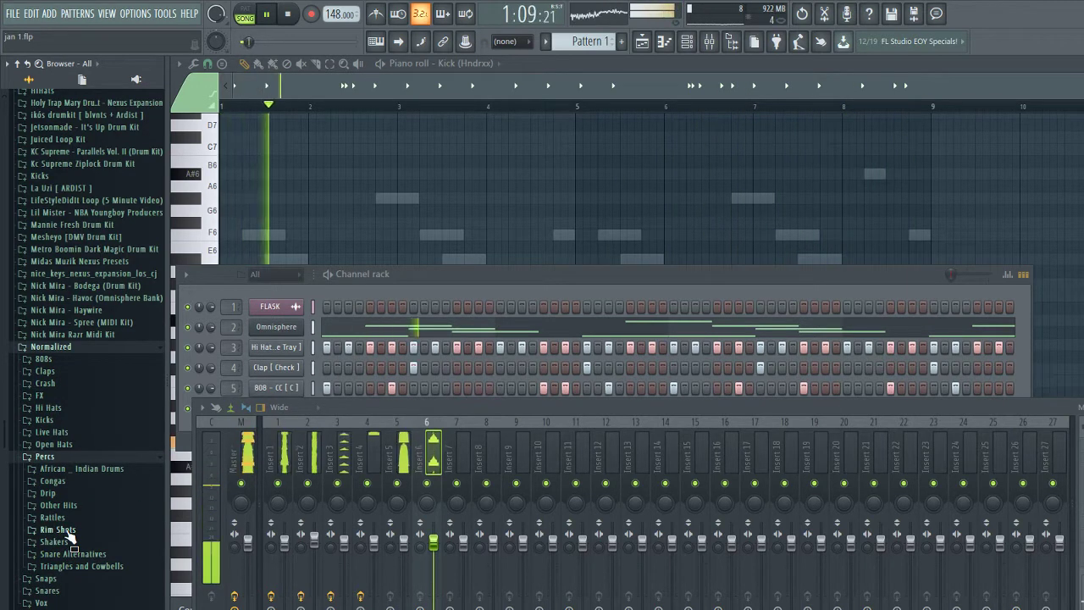
{"action": "left_click", "coordinate": [44, 456]}
{"action": "left_click", "coordinate": [46, 456]}
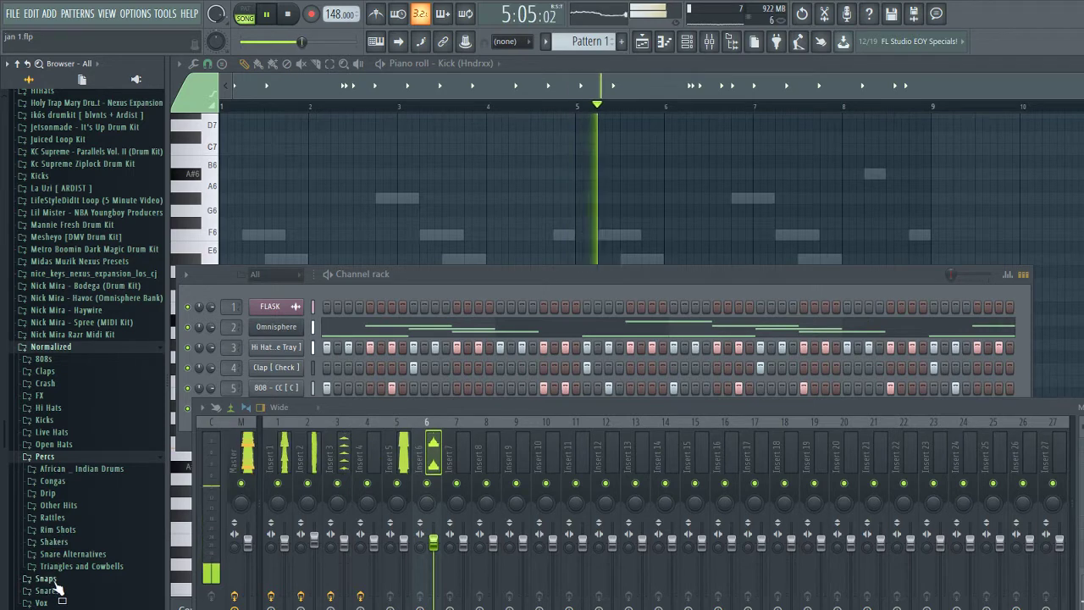
- Add Snare [ Rage ] from the Normal subfolder of the Normalized library's Snares as a new channel
{"action": "left_click", "coordinate": [51, 591]}
{"action": "left_click", "coordinate": [56, 485]}
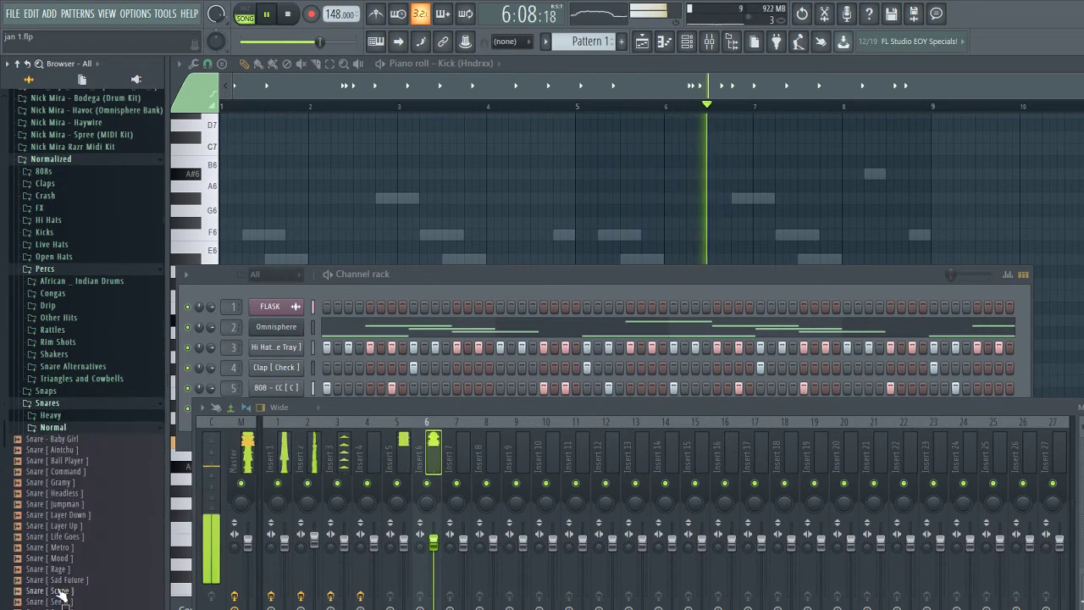
{"action": "middle_click", "coordinate": [88, 566]}
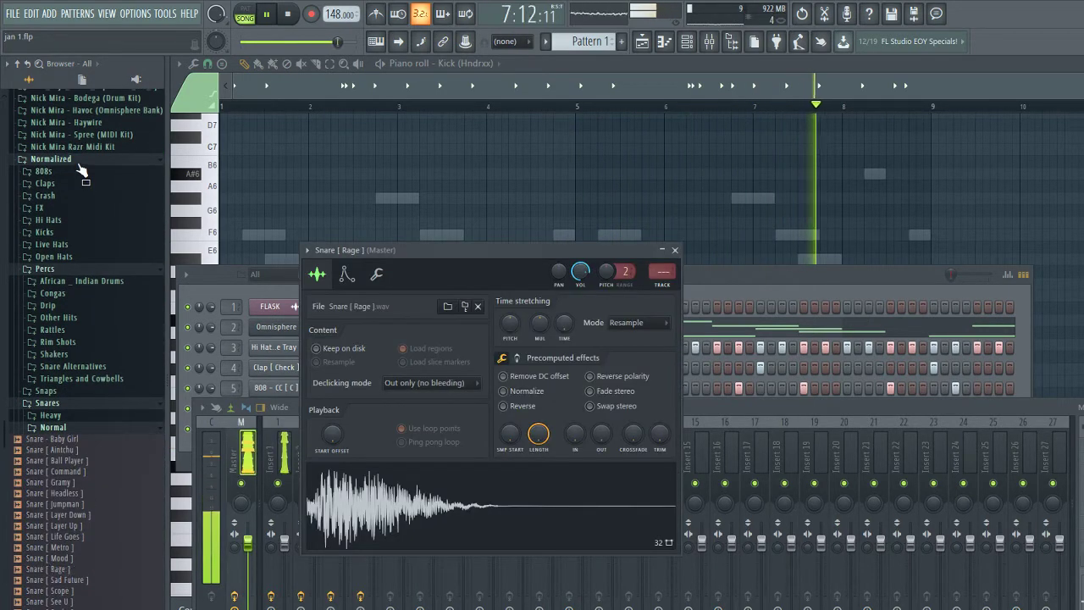
- Add BV2 - OpenHat (008) from the +BALENCIAGA DRUMKIT V-2 Open Hats as a new channel and close both sampler windows
{"action": "left_click_drag", "start_coordinate": [82, 172], "coordinate": [85, 315]}
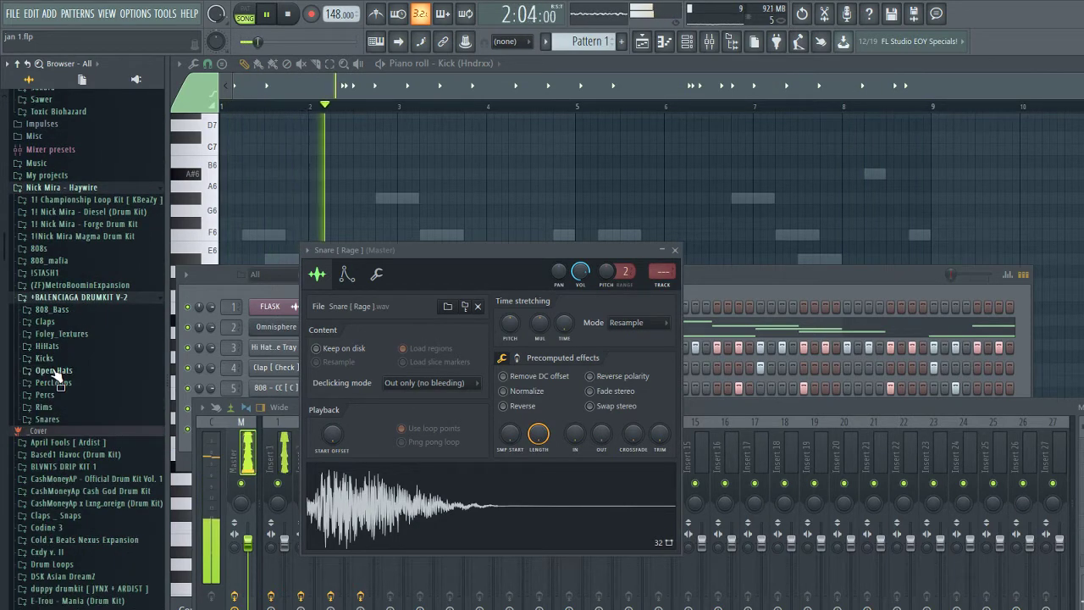
{"action": "left_click_drag", "start_coordinate": [56, 374], "coordinate": [60, 431]}
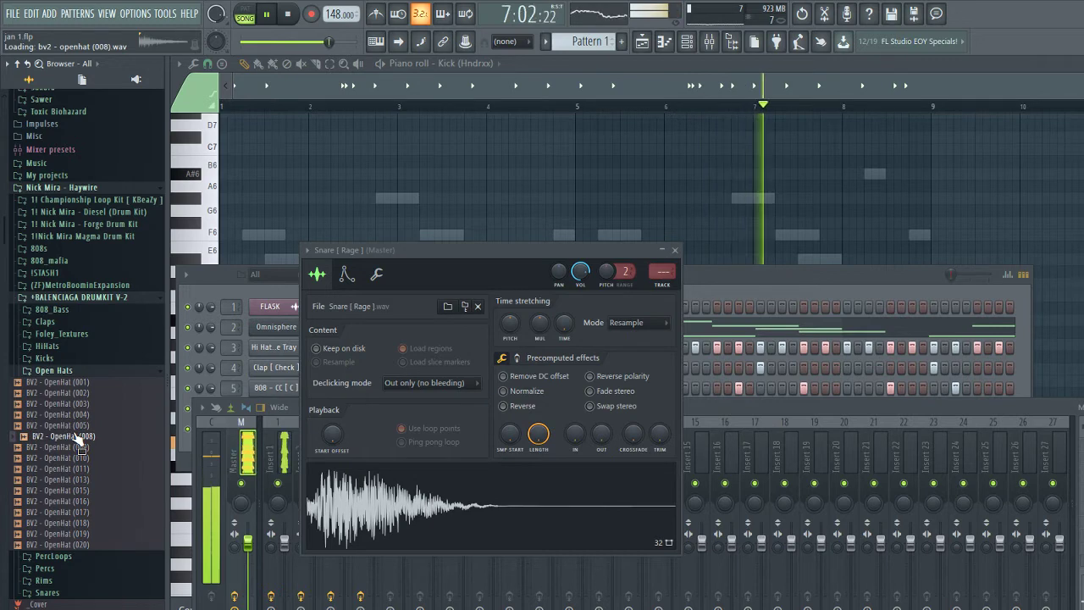
{"action": "middle_click", "coordinate": [93, 439]}
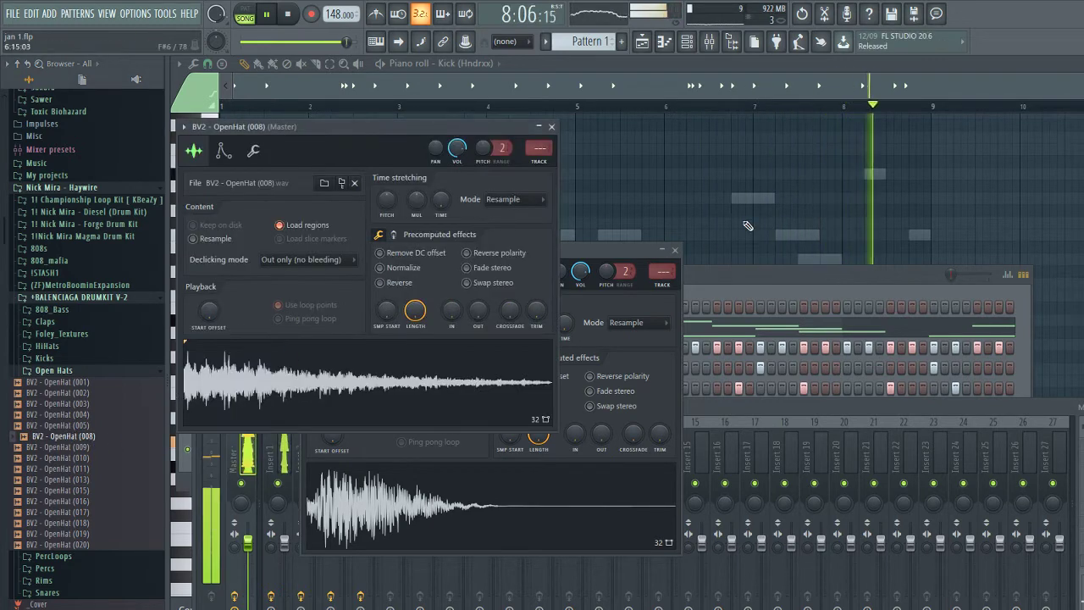
{"action": "left_click", "coordinate": [674, 253]}
{"action": "left_click", "coordinate": [551, 127]}
- Stop playback, route the Snare [ Rage ] and BV2 - OpenHat (008) channels to mixer tracks 7 and 8, and collapse the +BALENCIAGA DRUMKIT V-2 folder
{"action": "key", "text": "space"}
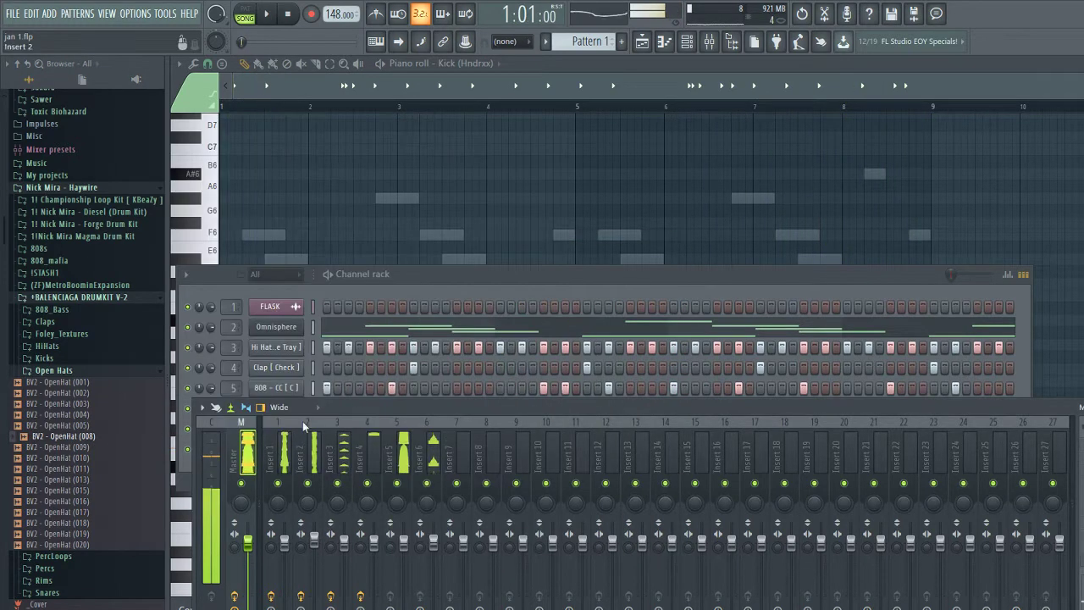
{"action": "left_click", "coordinate": [421, 292]}
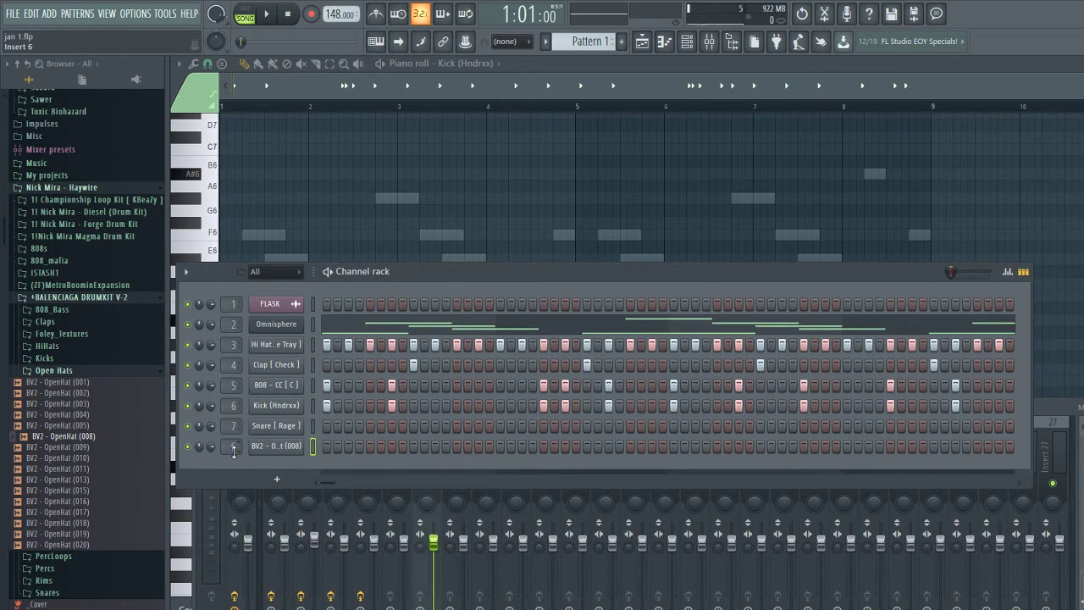
{"action": "left_click", "coordinate": [57, 297]}
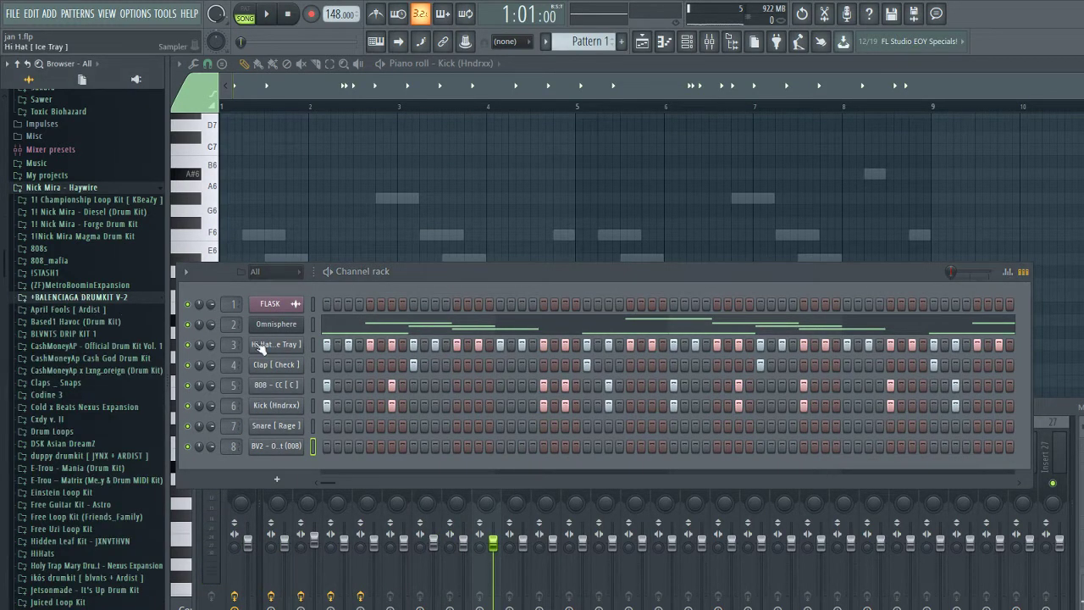
- Delete the fourth eighth-note hi-hat in each of bars 1 to 4 and the sixth one in bar 3
{"action": "left_click", "coordinate": [313, 344]}
{"action": "key", "text": "F7"}
{"action": "scroll", "coordinate": [372, 254], "scroll_direction": "up", "scroll_amount": 2}
{"action": "left_click_drag", "start_coordinate": [398, 91], "coordinate": [332, 97]}
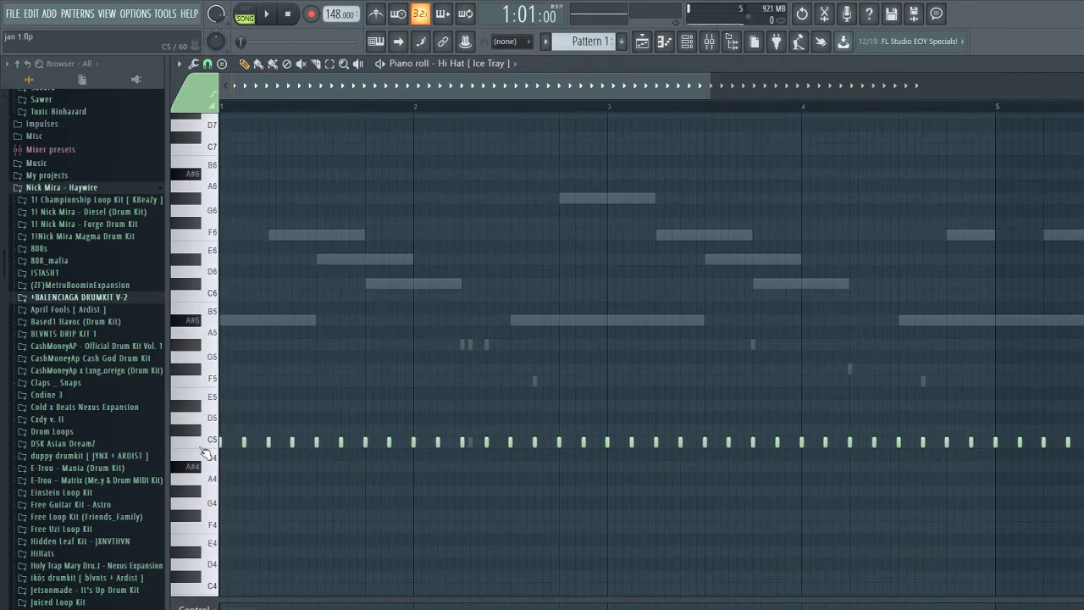
{"action": "scroll", "coordinate": [290, 447], "scroll_direction": "up", "scroll_amount": 2}
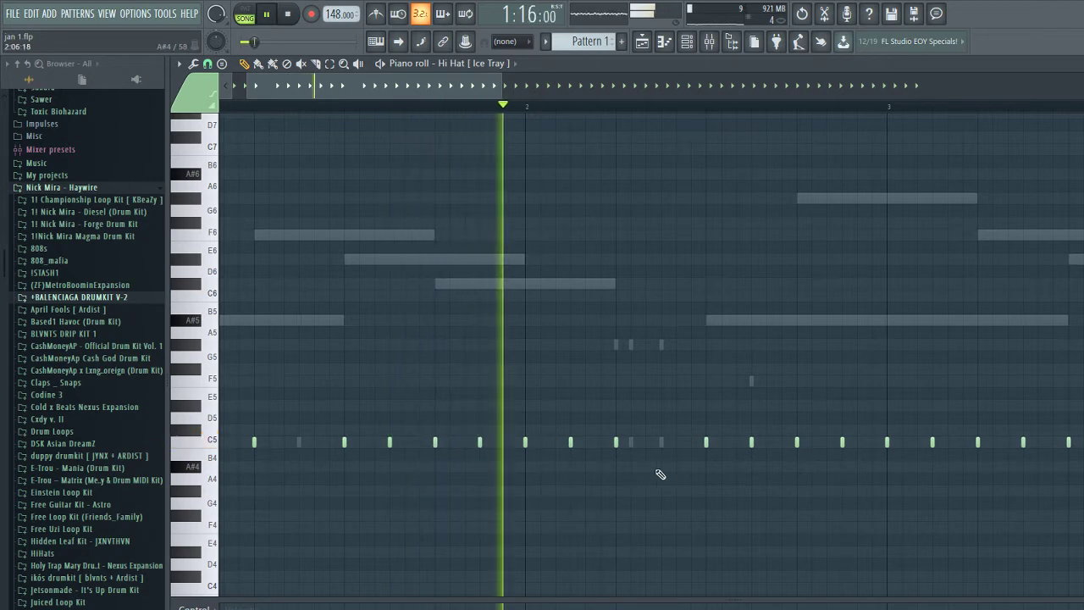
{"action": "scroll", "coordinate": [731, 493], "scroll_direction": "down", "scroll_amount": 2}
{"action": "scroll", "coordinate": [745, 495], "scroll_direction": "down", "scroll_amount": 4}
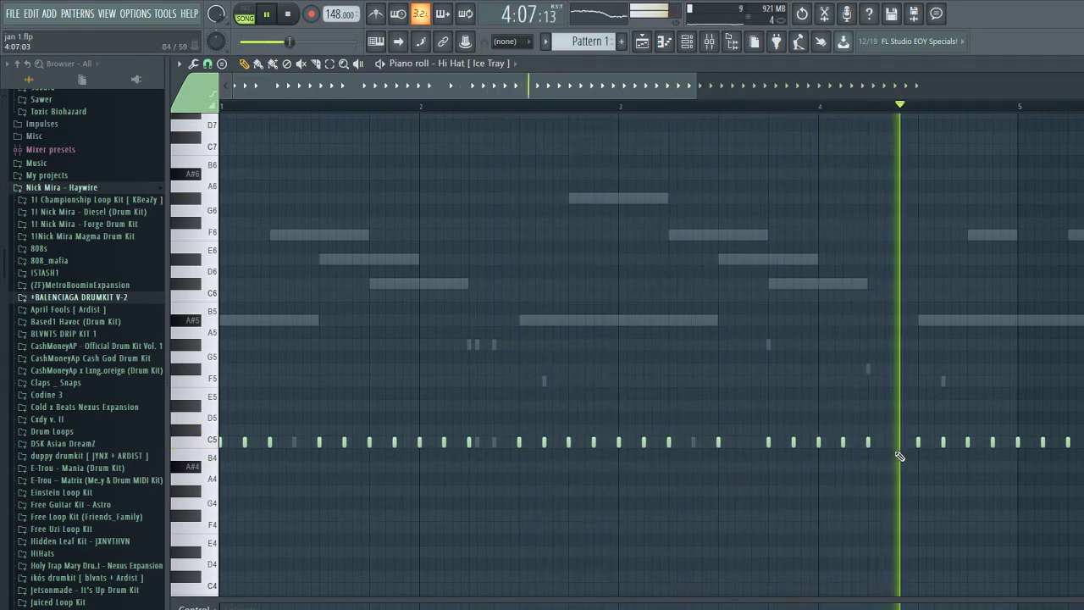
{"action": "right_click", "coordinate": [892, 445]}
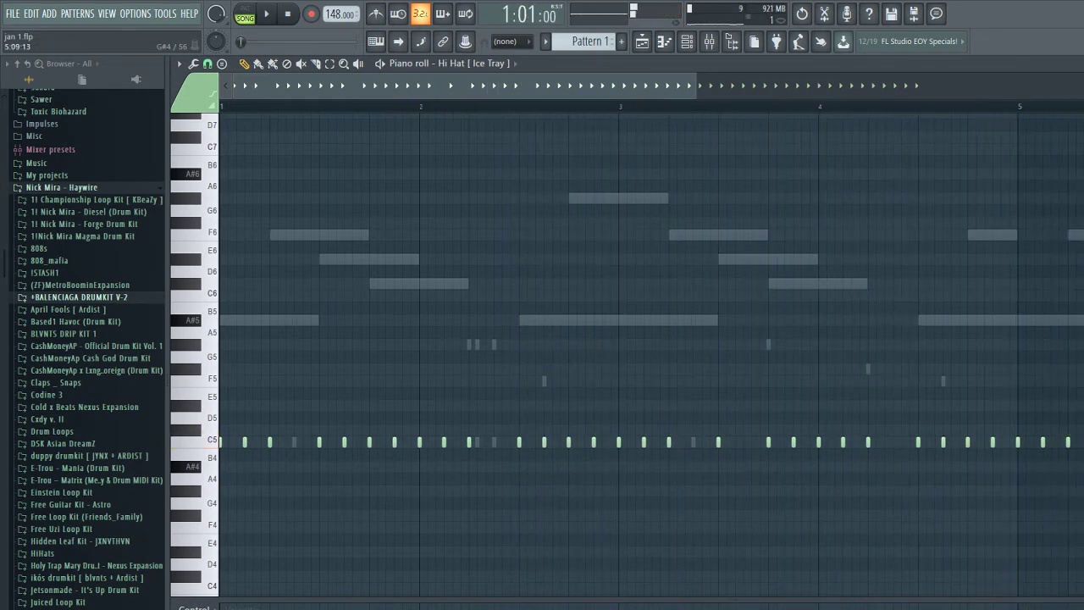
- Delete the hi-hat notes from bar 5 onward and duplicate bars 1 to 4 into bars 5 to 8
{"action": "scroll", "coordinate": [650, 353], "scroll_direction": "down", "scroll_amount": 3}
{"action": "left_click_drag", "start_coordinate": [1083, 483], "coordinate": [697, 383]}
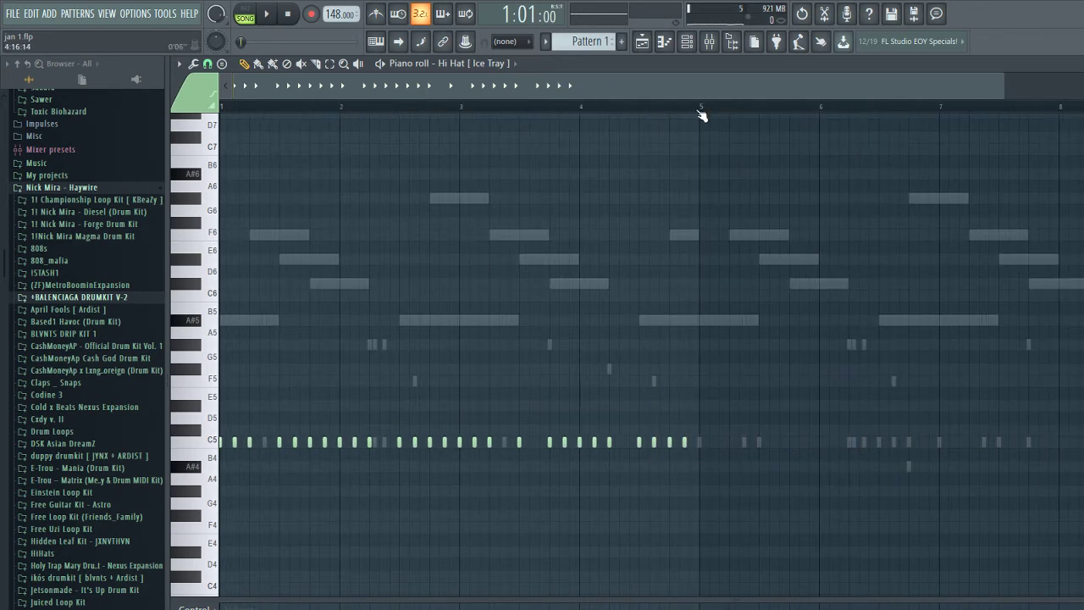
{"action": "left_click_drag", "start_coordinate": [703, 115], "coordinate": [5, 137]}
{"action": "key", "text": "space"}
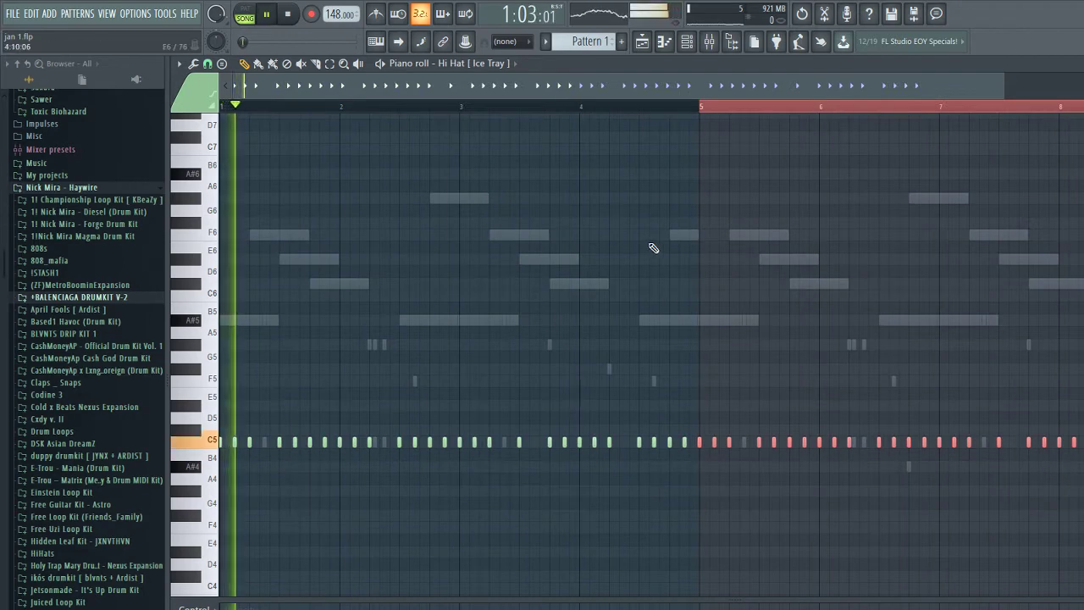
{"action": "left_click", "coordinate": [721, 108], "text": "ctrl"}
- Add a quick extra C5 hi-hat note at the start of bar 6 and two A#4 hi-hat notes in that bar's third beat
{"action": "scroll", "coordinate": [804, 469], "scroll_direction": "up", "scroll_amount": 3}
{"action": "scroll", "coordinate": [804, 470], "scroll_direction": "up", "scroll_amount": 3}
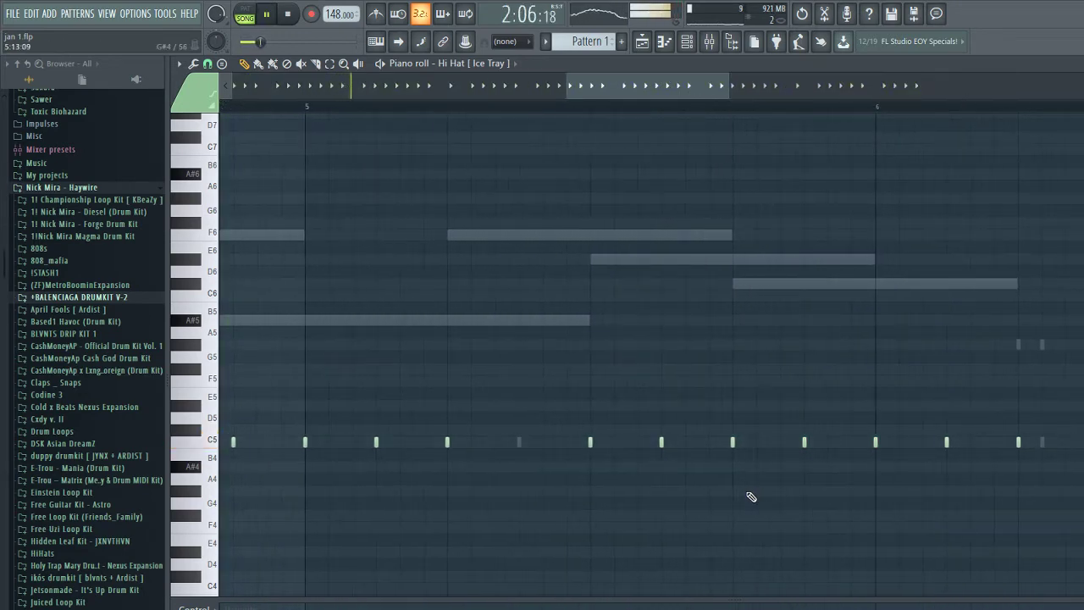
{"action": "scroll", "coordinate": [750, 496], "scroll_direction": "down", "scroll_amount": 6}
{"action": "scroll", "coordinate": [880, 510], "scroll_direction": "up", "scroll_amount": 3}
{"action": "scroll", "coordinate": [813, 504], "scroll_direction": "up", "scroll_amount": 3}
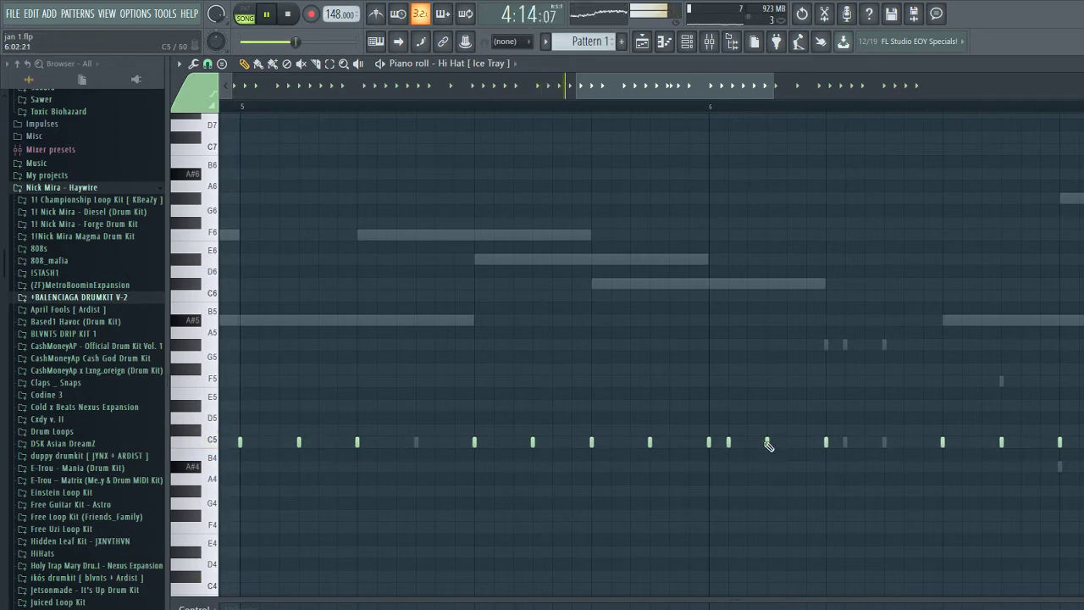
{"action": "scroll", "coordinate": [897, 491], "scroll_direction": "down", "scroll_amount": 1}
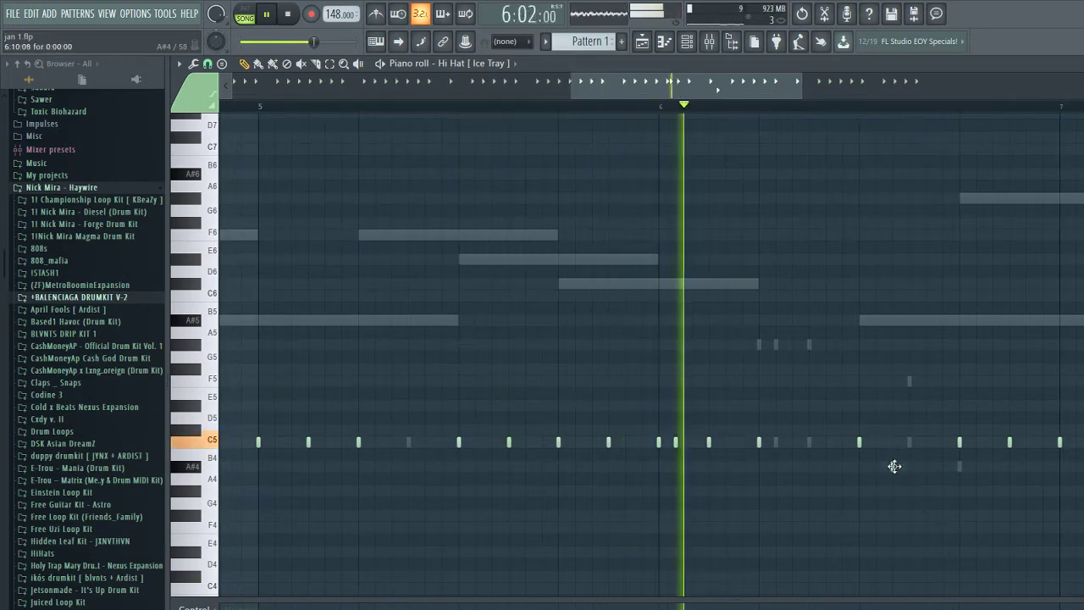
{"action": "scroll", "coordinate": [941, 486], "scroll_direction": "down", "scroll_amount": 4}
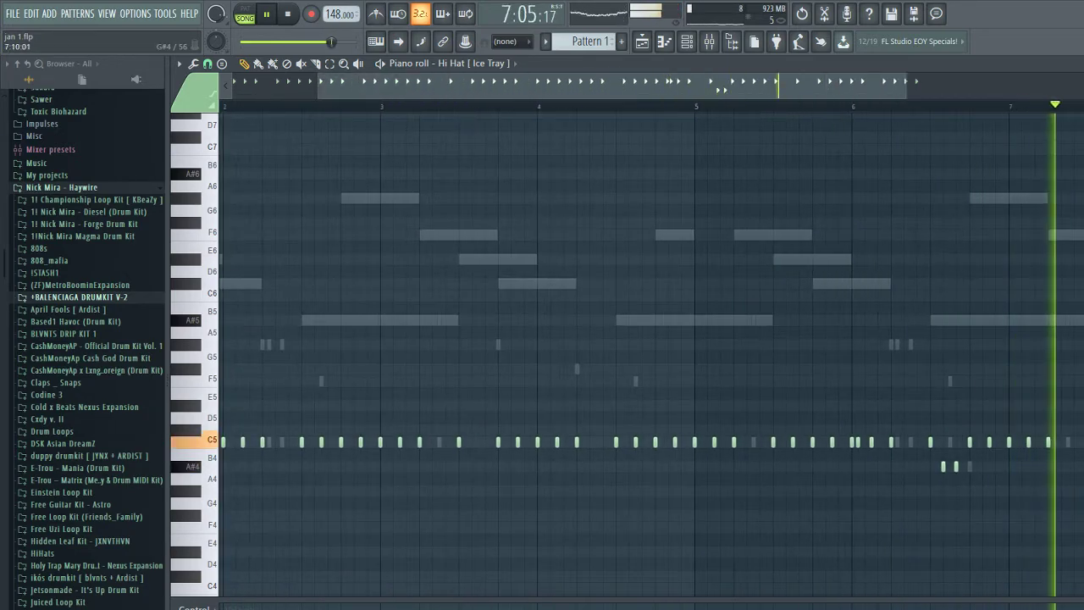
{"action": "scroll", "coordinate": [1072, 476], "scroll_direction": "down", "scroll_amount": 2}
{"action": "scroll", "coordinate": [1072, 477], "scroll_direction": "up", "scroll_amount": 3}
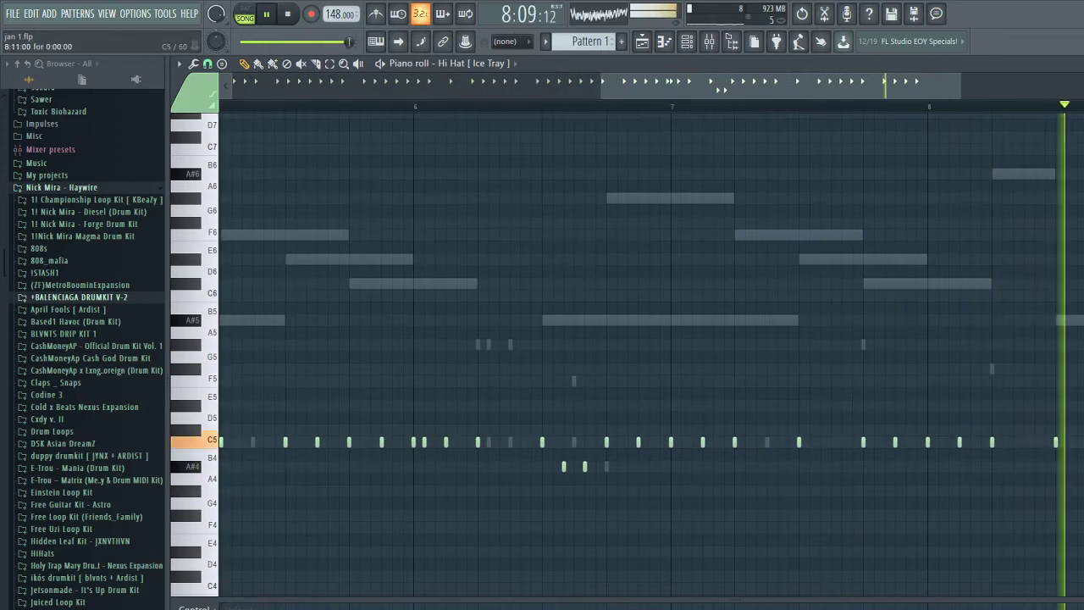
{"action": "scroll", "coordinate": [1067, 482], "scroll_direction": "down", "scroll_amount": 4}
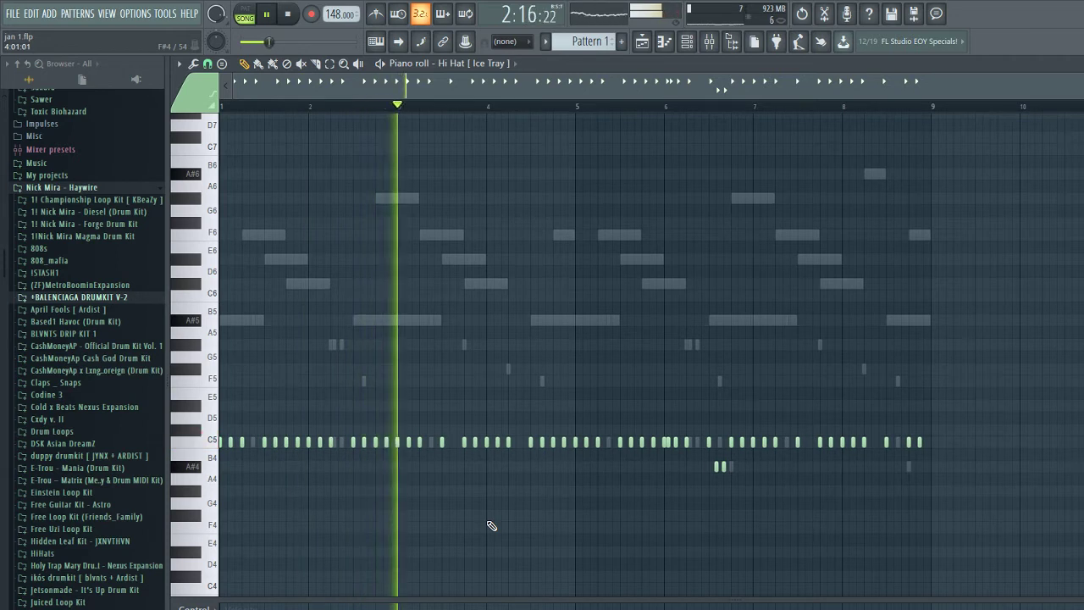
- Place Snare [ Rage ] hits on steps 19, 35 and 51 and BV2 - OpenHat (008) hits on steps 29 and 61
{"action": "key", "text": "F6"}
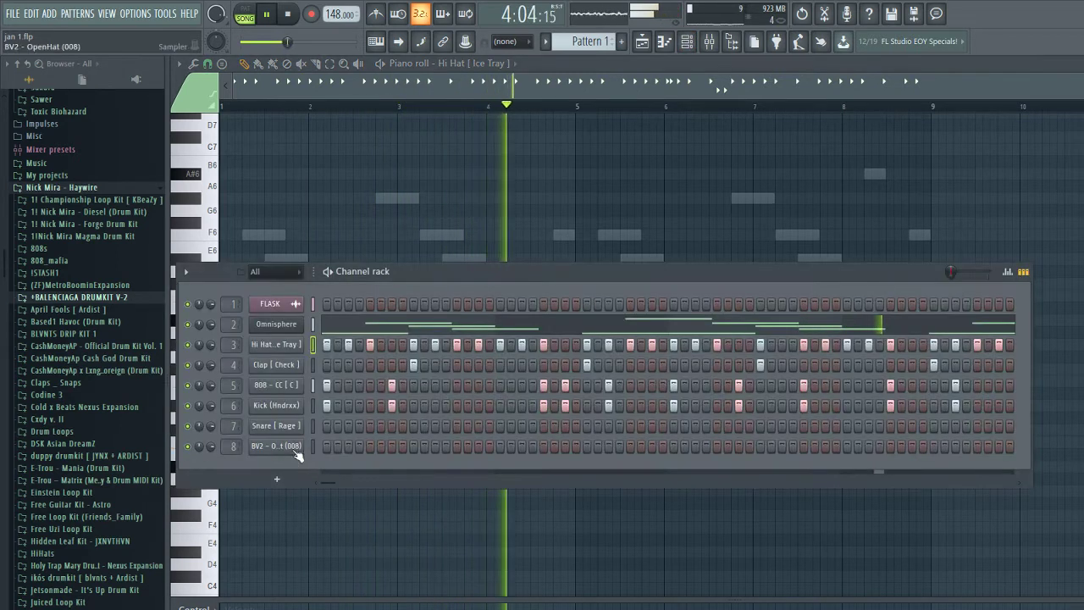
{"action": "left_click", "coordinate": [519, 427]}
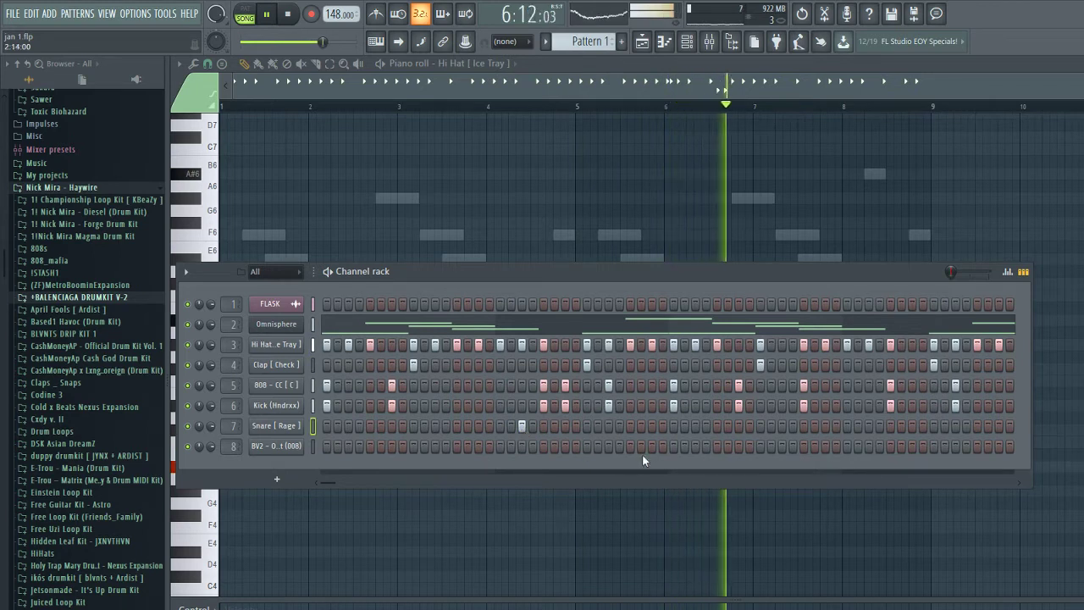
{"action": "left_click", "coordinate": [698, 426]}
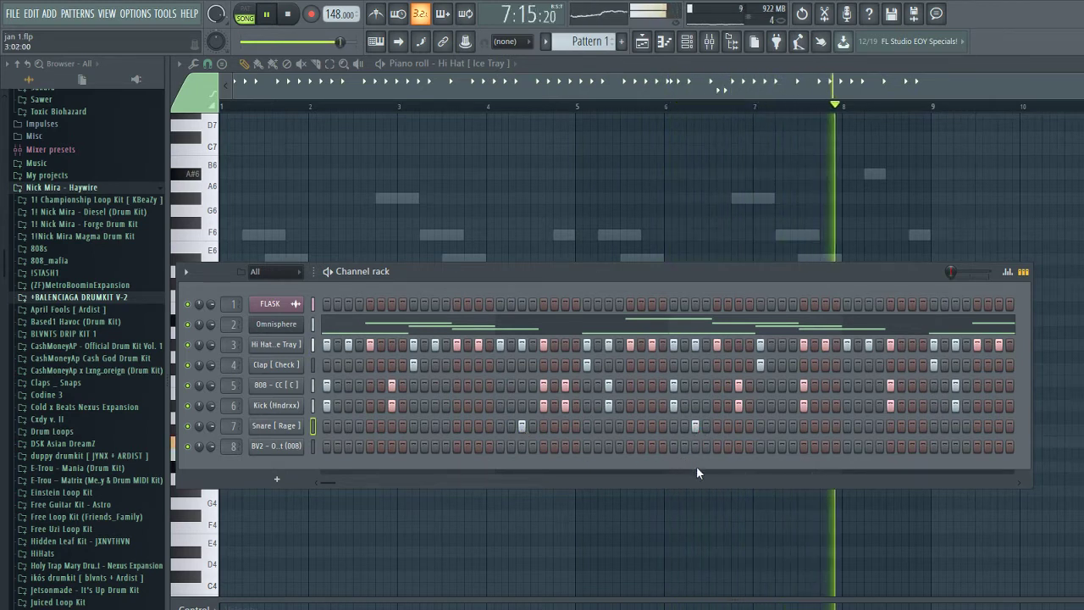
{"action": "left_click", "coordinate": [630, 446]}
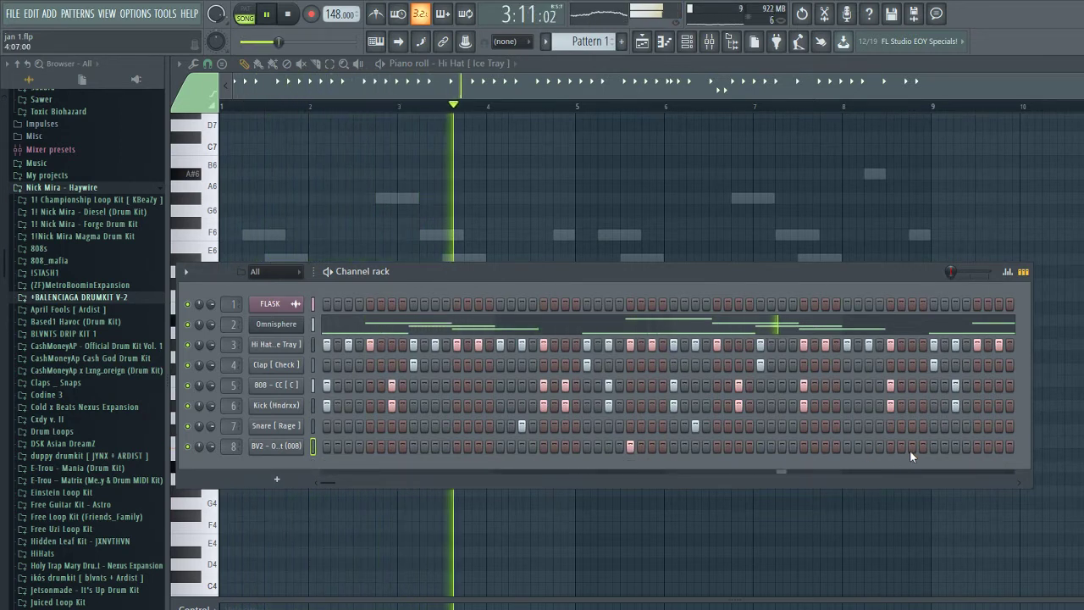
{"action": "key", "text": "space"}
{"action": "left_click", "coordinate": [866, 426]}
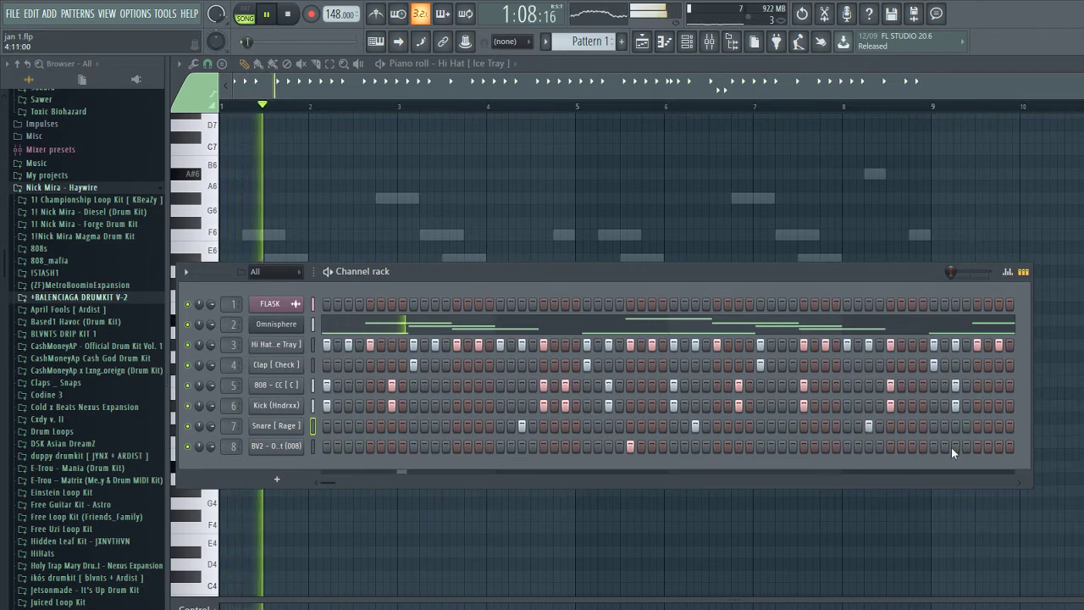
{"action": "left_click", "coordinate": [977, 446]}
- Duplicate the Snare [ Rage ] notes of bars 1 to 4 into bars 5 to 8 and add a snare hit on step 4
{"action": "right_click", "coordinate": [295, 427]}
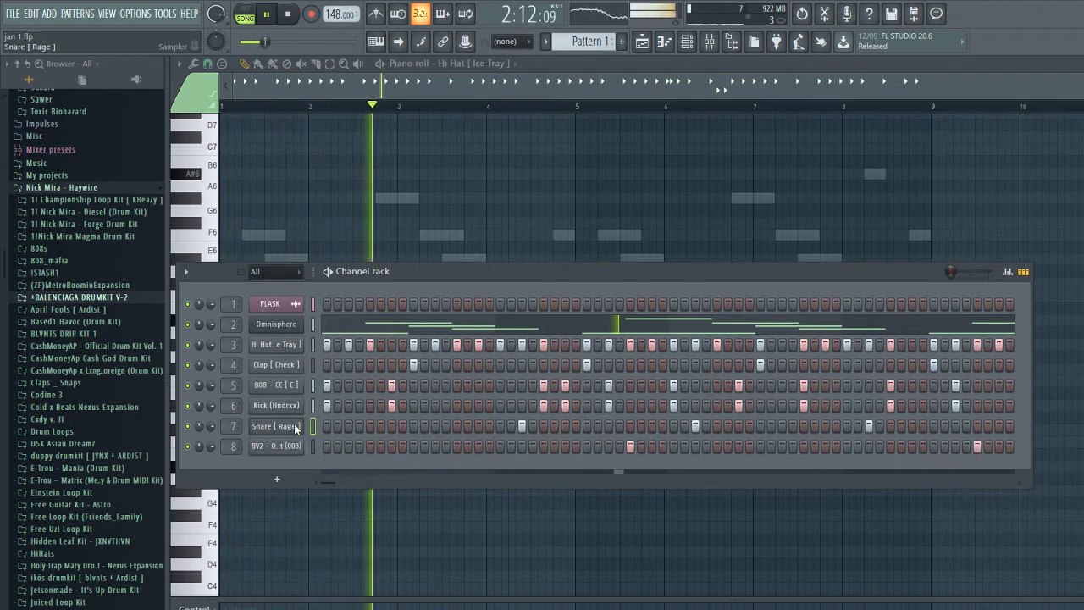
{"action": "left_click", "coordinate": [333, 424]}
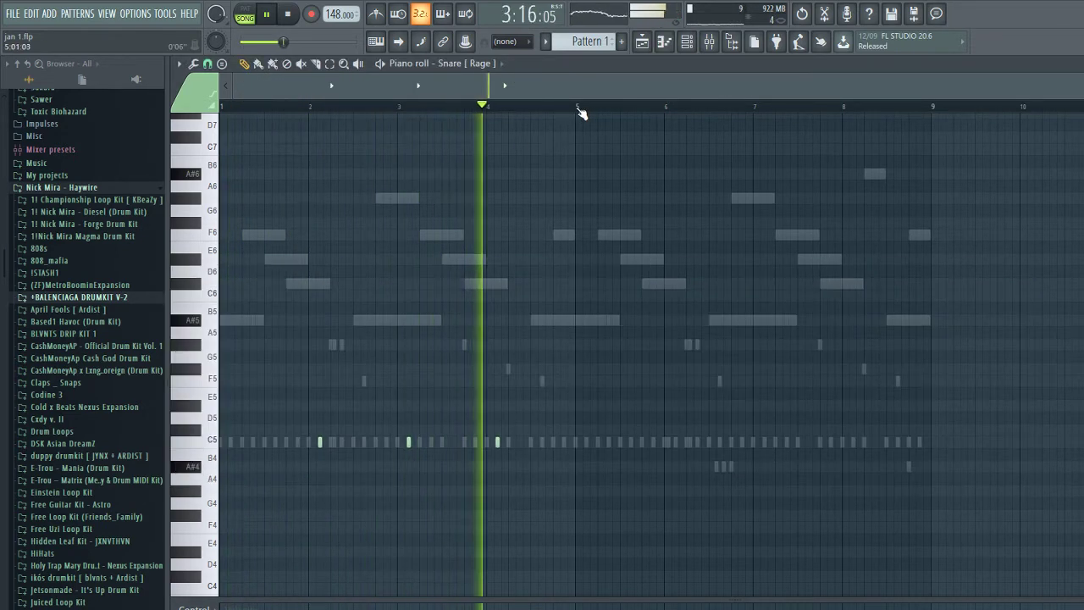
{"action": "left_click_drag", "start_coordinate": [576, 108], "coordinate": [17, 122]}
{"action": "key", "text": "ctrl+b"}
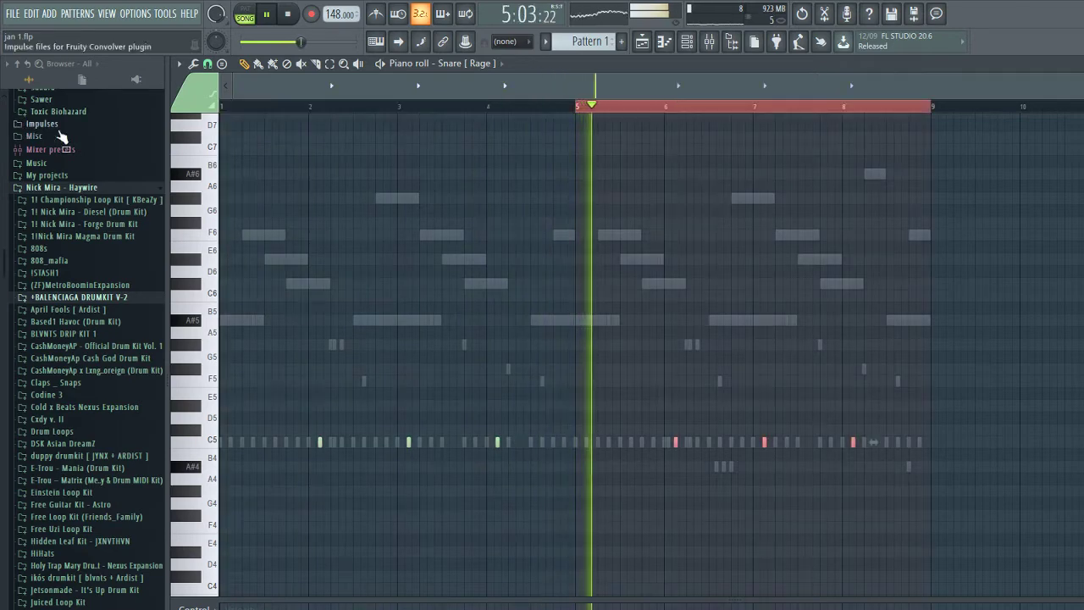
{"action": "key", "text": "F6"}
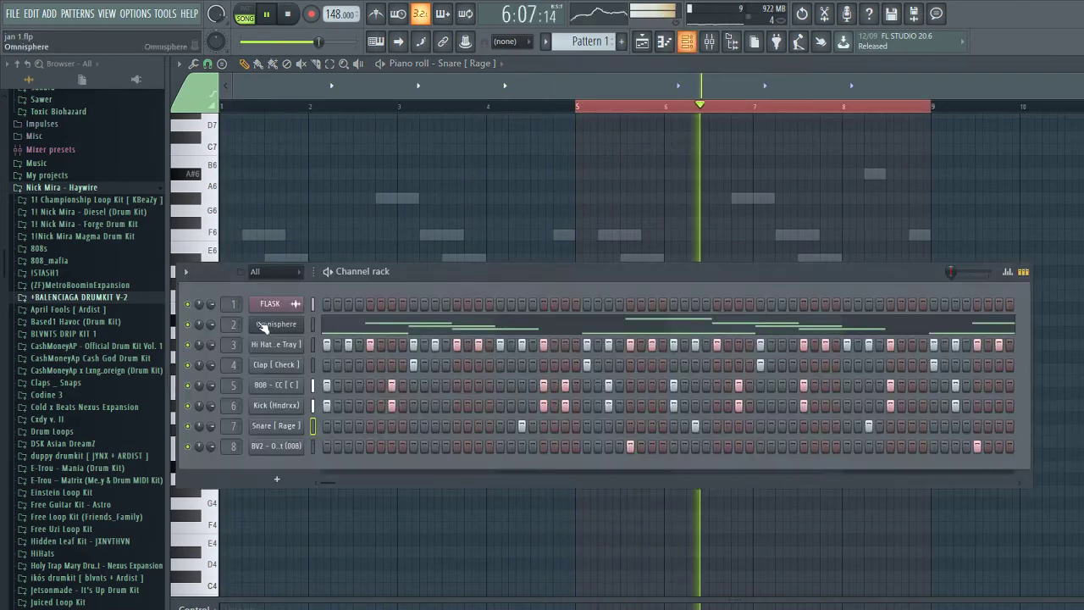
{"action": "key", "text": "space"}
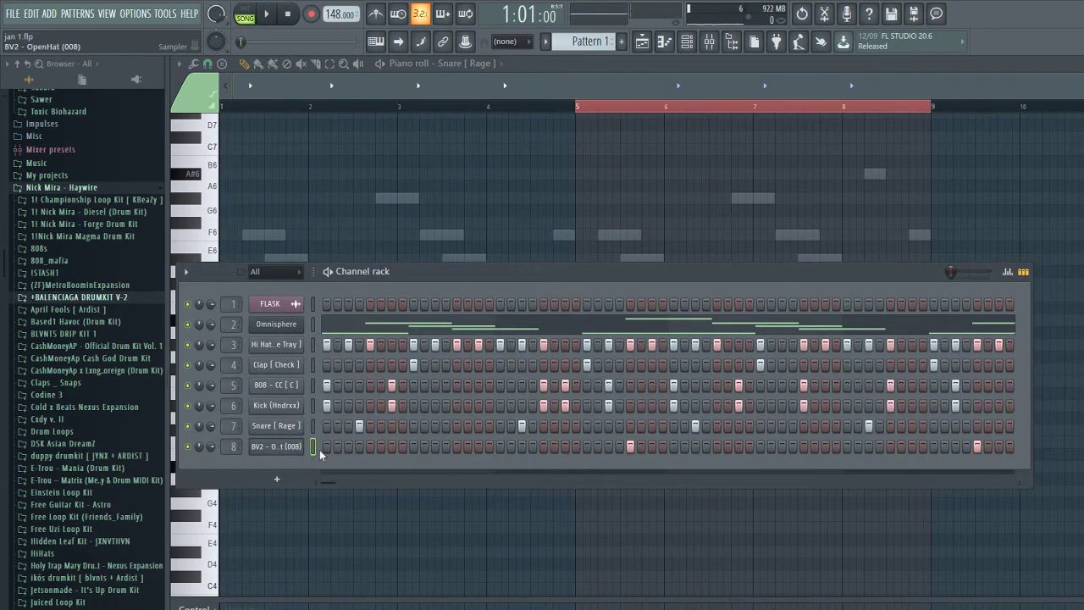
- Duplicate the BV2 - OpenHat (008) notes of bars 1 to 4 into bars 5 to 8 and deselect them
{"action": "key", "text": "F7"}
{"action": "left_click", "coordinate": [575, 110], "text": "ctrl"}
{"action": "left_click_drag", "start_coordinate": [575, 108], "coordinate": [4, 111]}
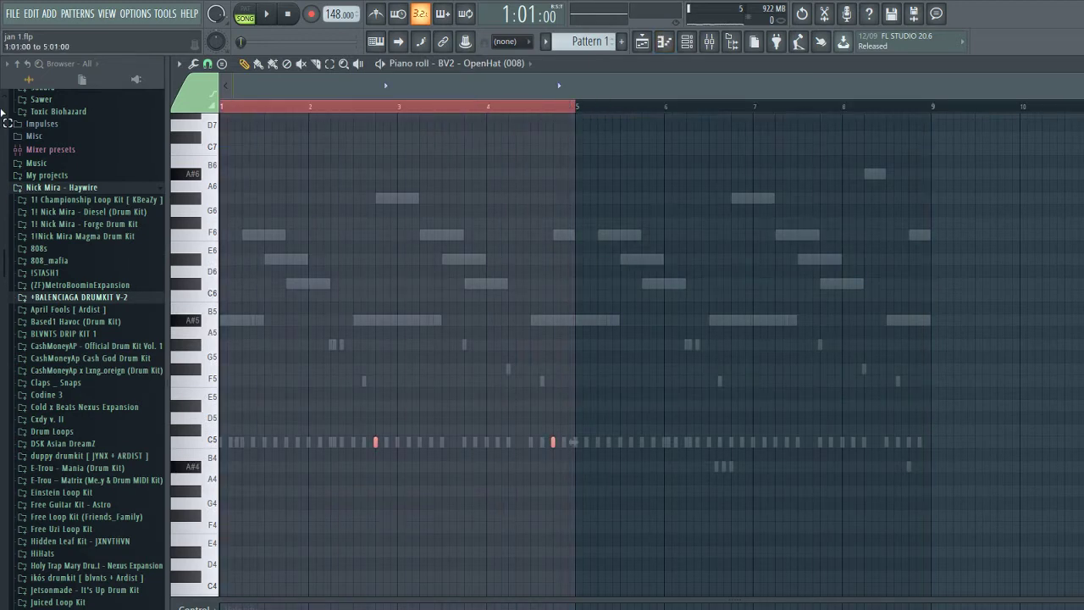
{"action": "key", "text": "ctrl+b"}
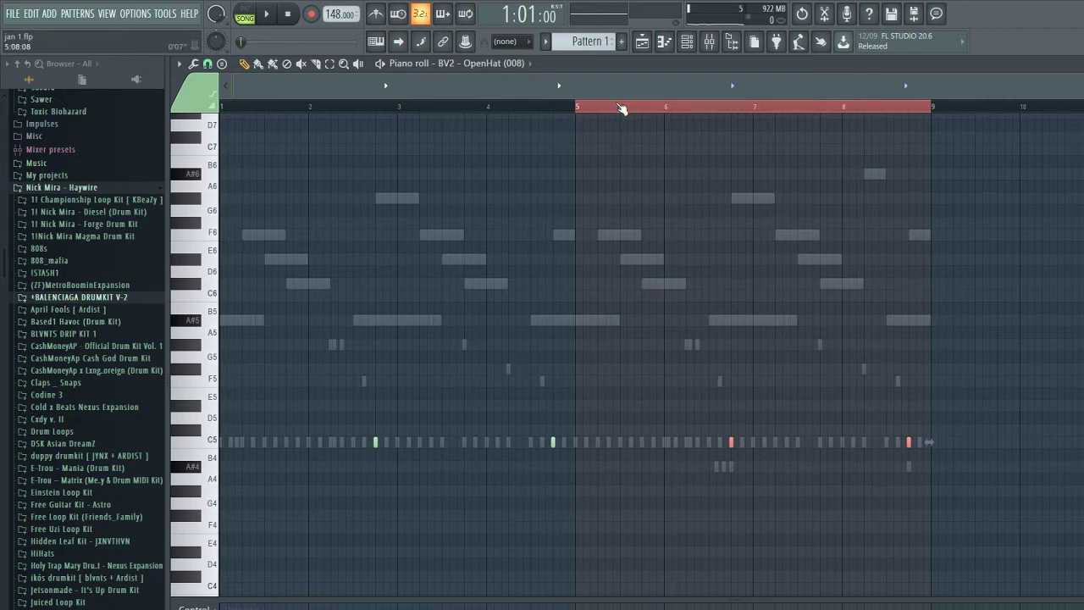
{"action": "key", "text": "ctrl+d"}
{"action": "scroll", "coordinate": [556, 234], "scroll_direction": "up", "scroll_amount": 2}
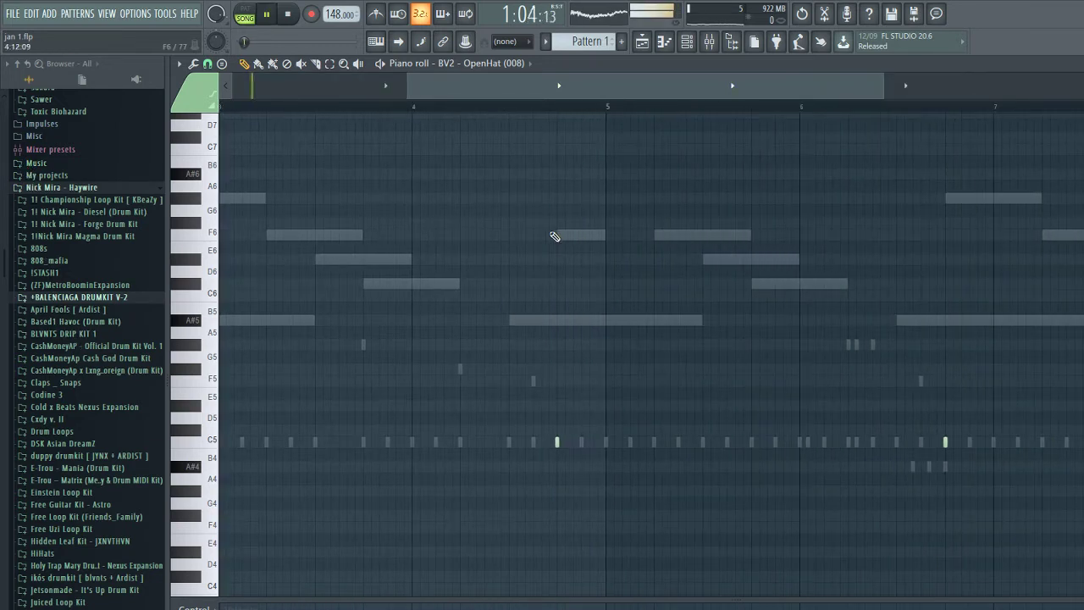
- Remove the Snare [ Rage ] hit on step 4 and slightly lower the open hat's volume on mixer insert 8
{"action": "left_click_drag", "start_coordinate": [466, 82], "coordinate": [169, 32]}
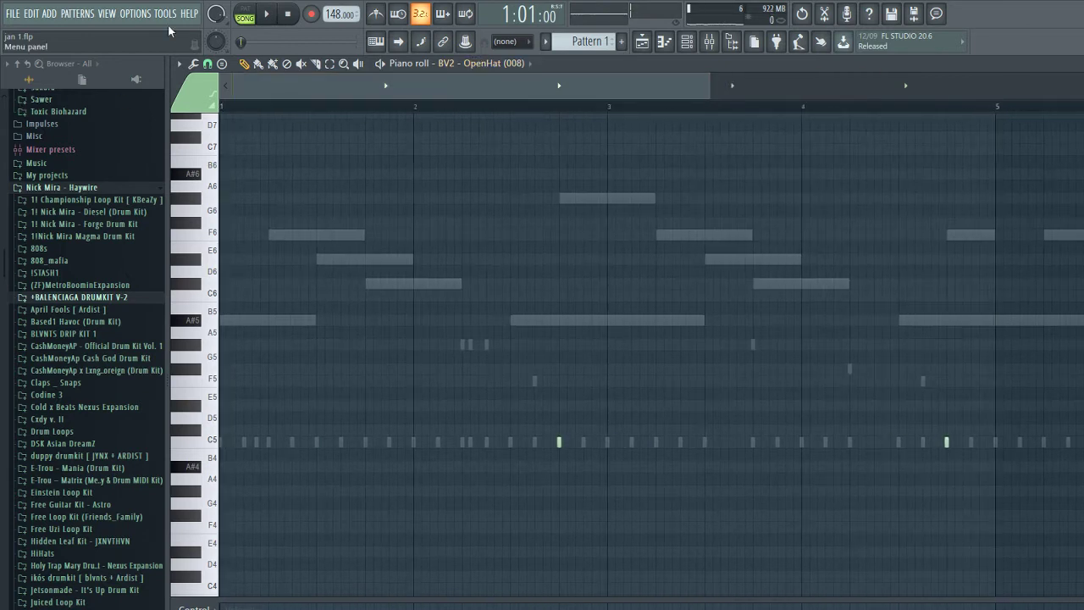
{"action": "key", "text": "space"}
{"action": "key", "text": "F9"}
{"action": "key", "text": "space"}
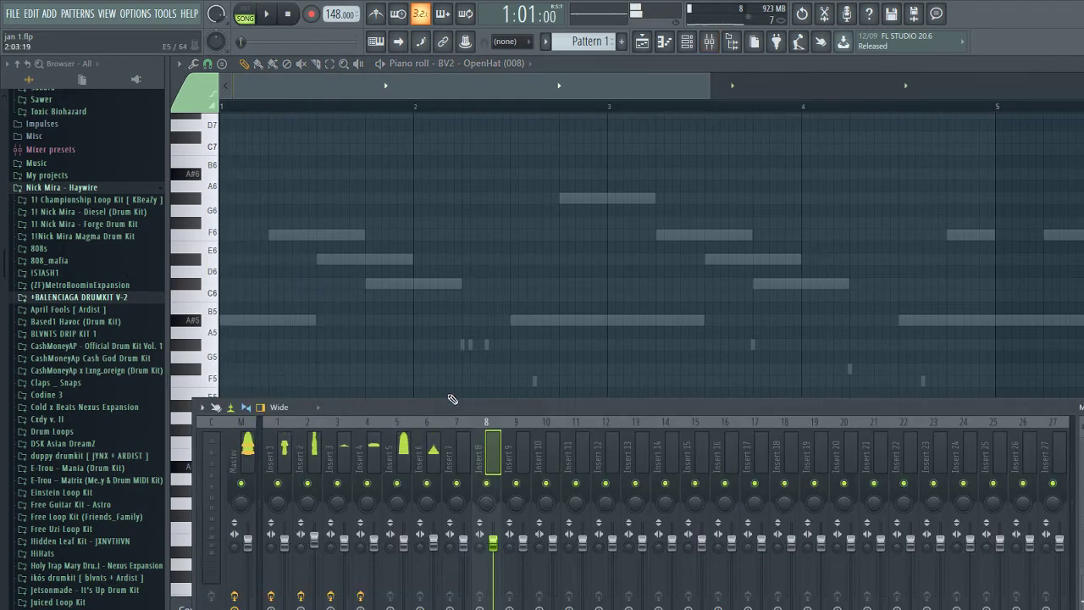
{"action": "key", "text": "F6"}
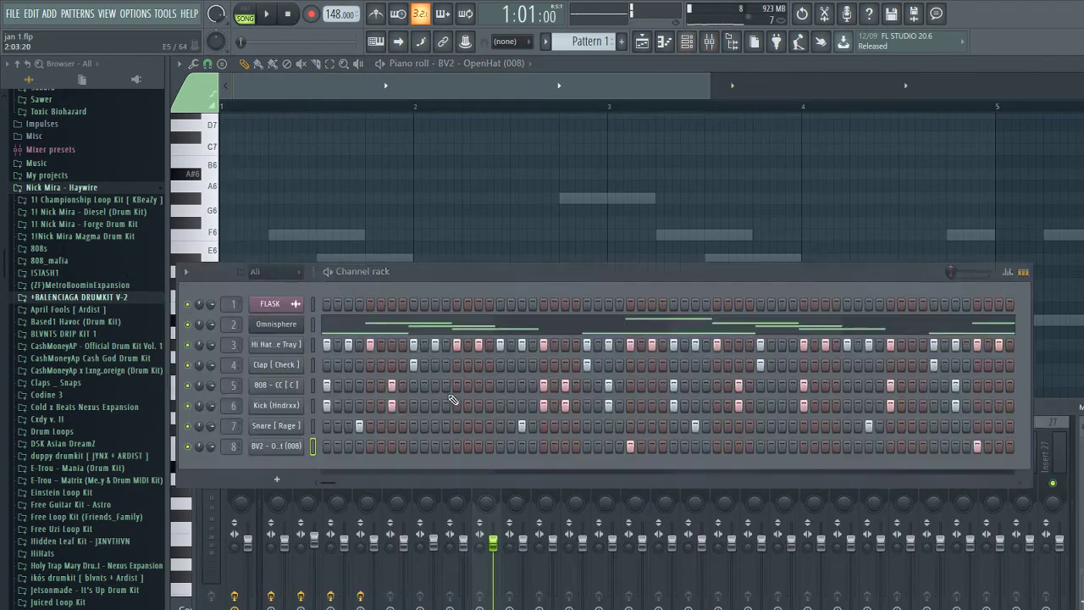
{"action": "left_click", "coordinate": [359, 425]}
{"action": "key", "text": "space"}
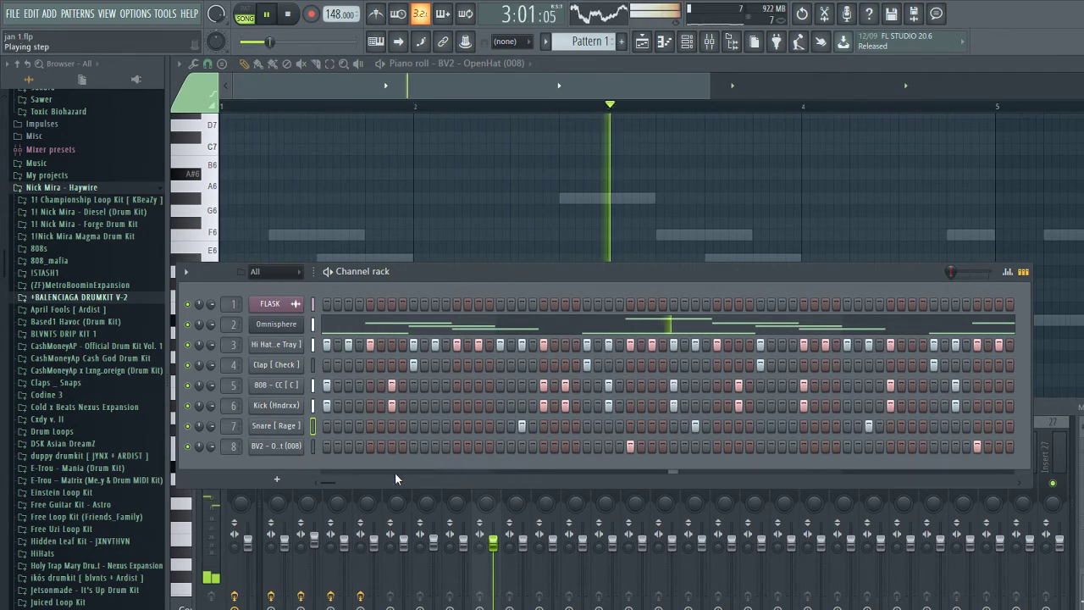
{"action": "left_click_drag", "start_coordinate": [495, 549], "coordinate": [496, 554]}
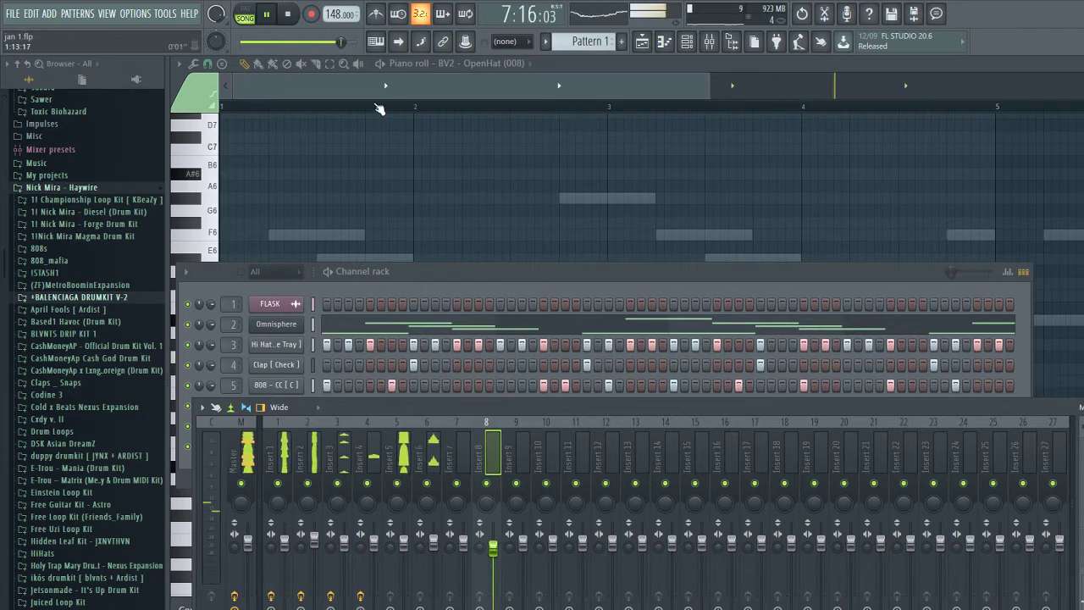
- Turn the Hi Hat [ Ice Tray ] C5 note in the third beat of bar 8 into a fast roll filling that beat
{"action": "left_click", "coordinate": [535, 270]}
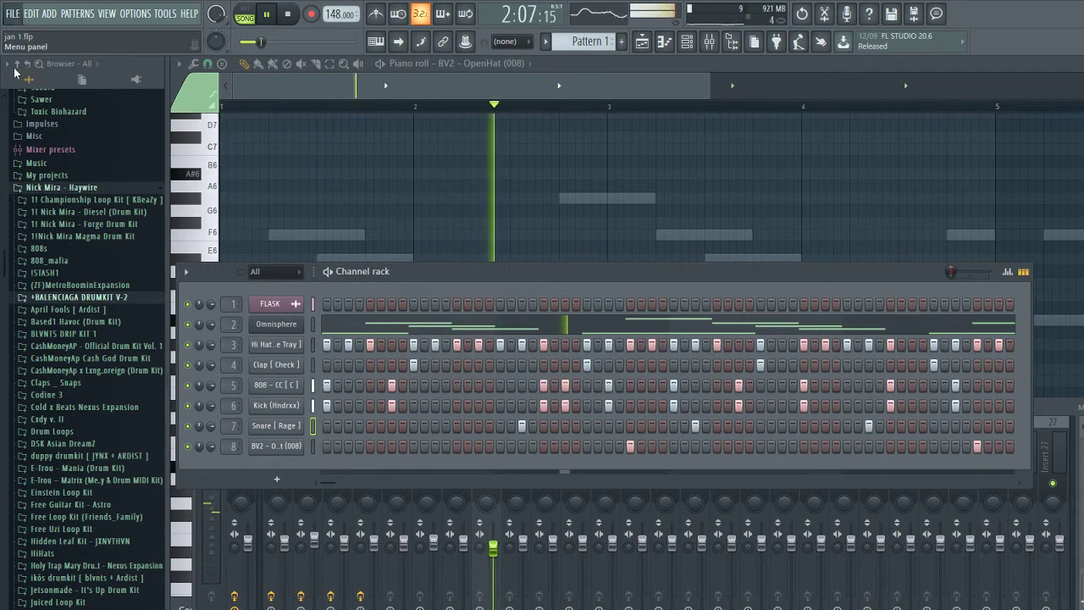
{"action": "scroll", "coordinate": [118, 328], "scroll_direction": "down", "scroll_amount": 15}
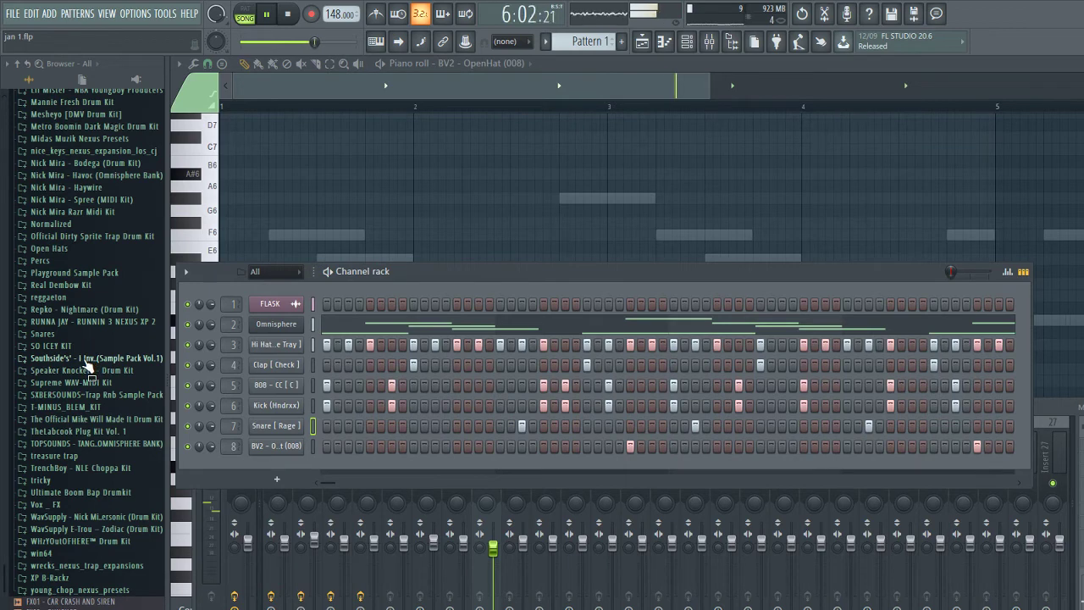
{"action": "scroll", "coordinate": [86, 362], "scroll_direction": "up", "scroll_amount": 4}
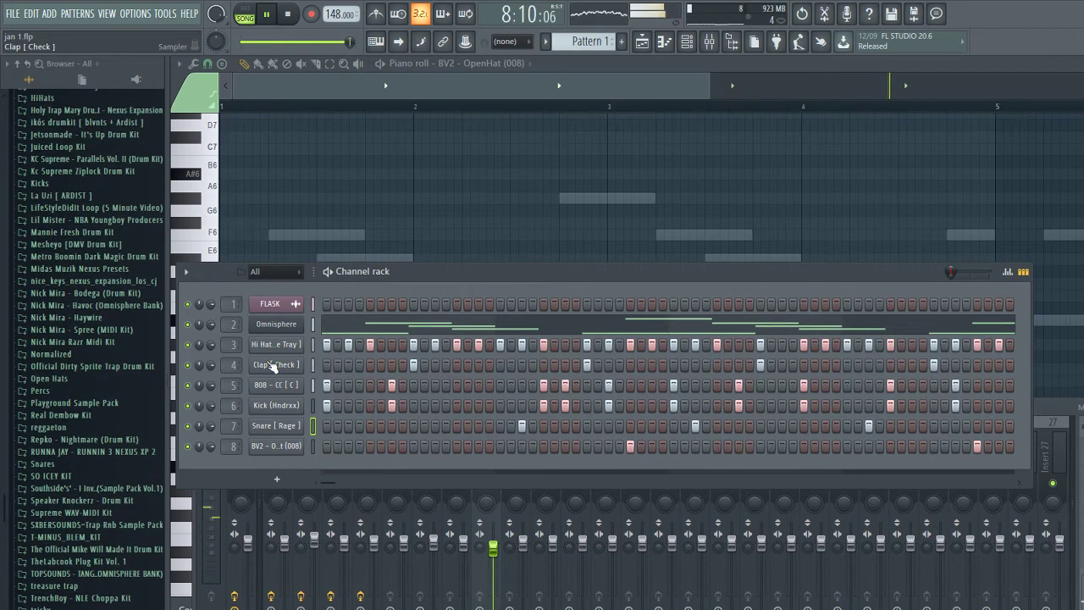
{"action": "left_click", "coordinate": [311, 345]}
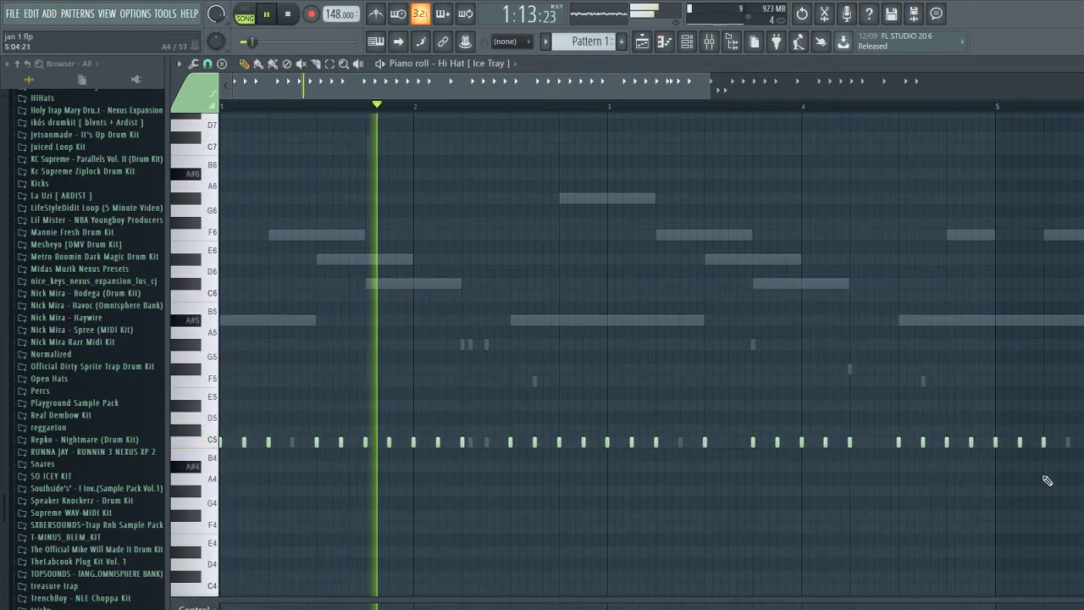
{"action": "scroll", "coordinate": [818, 471], "scroll_direction": "up", "scroll_amount": 5}
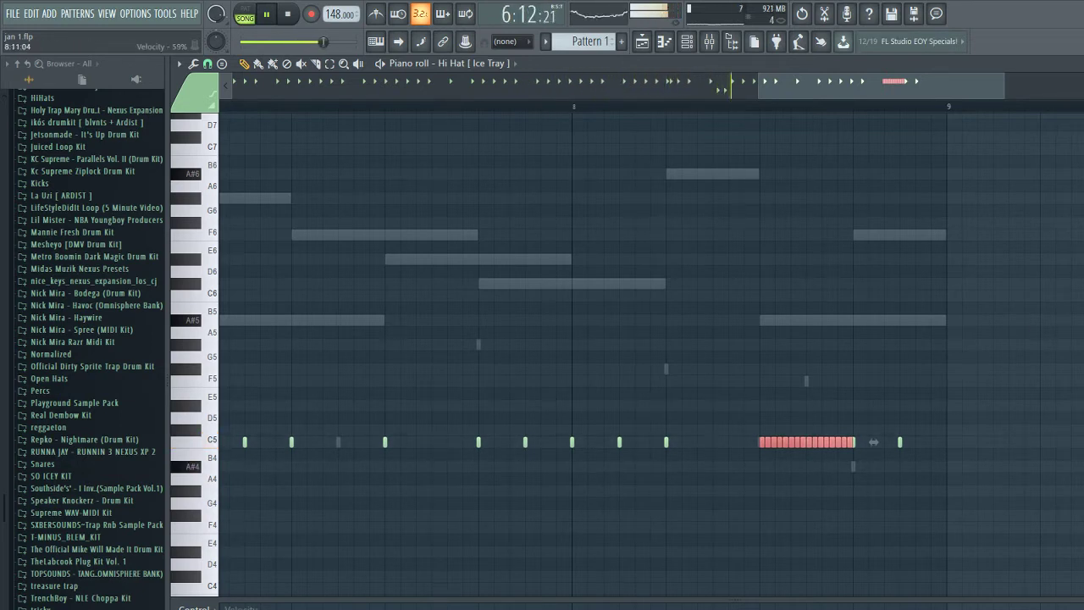
{"action": "scroll", "coordinate": [900, 573], "scroll_direction": "down", "scroll_amount": 5}
{"action": "key", "text": "F5"}
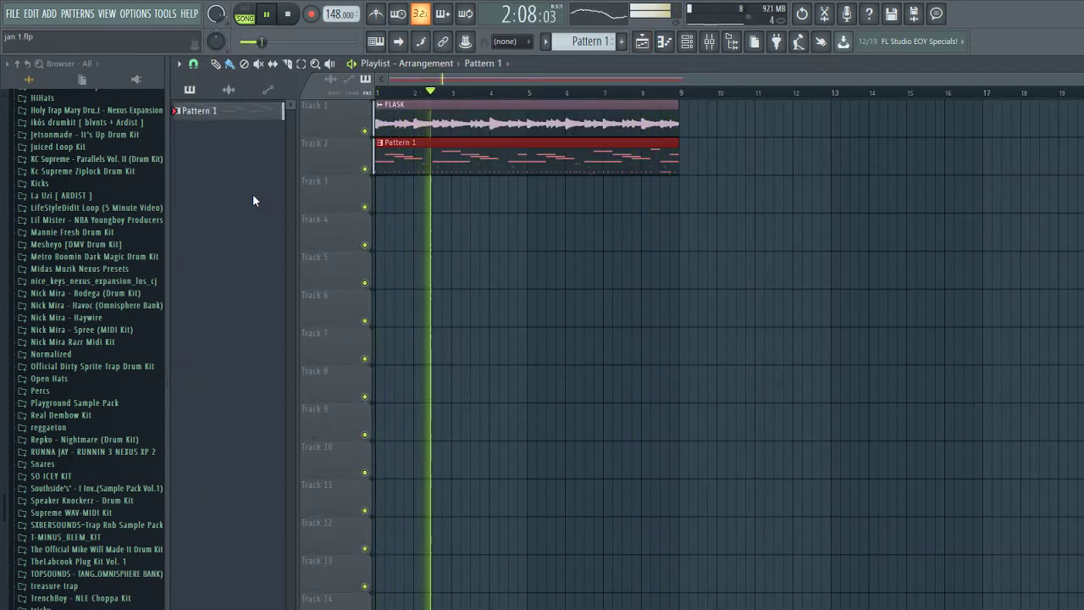
- Add a matching fast C5 hi-hat roll across the third beat of bar 7
{"action": "key", "text": "F7"}
{"action": "left_click_drag", "start_coordinate": [803, 101], "coordinate": [396, 97]}
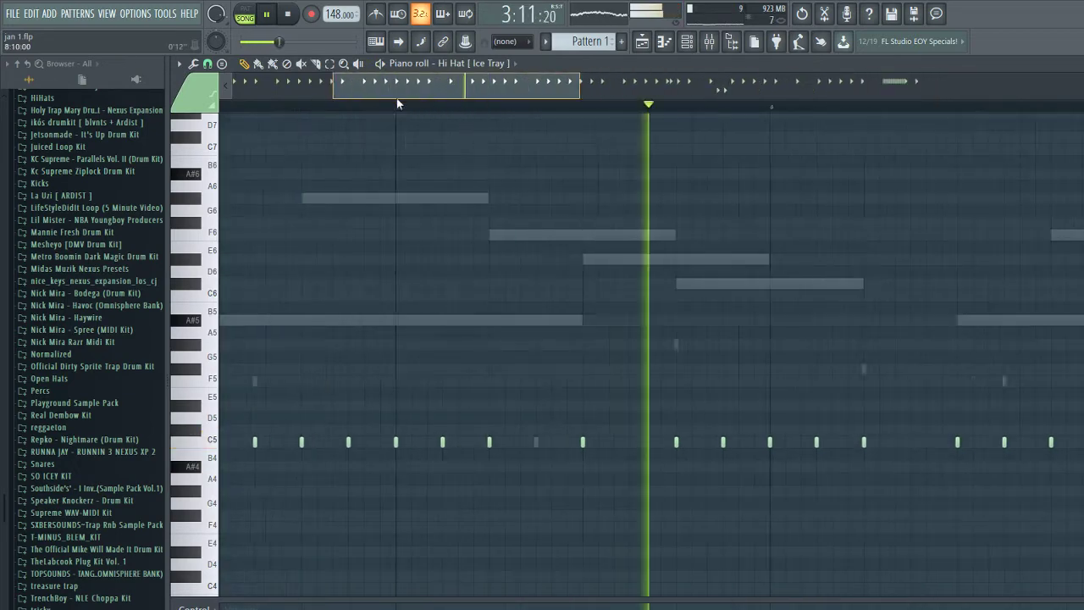
{"action": "left_click_drag", "start_coordinate": [489, 123], "coordinate": [714, 130]}
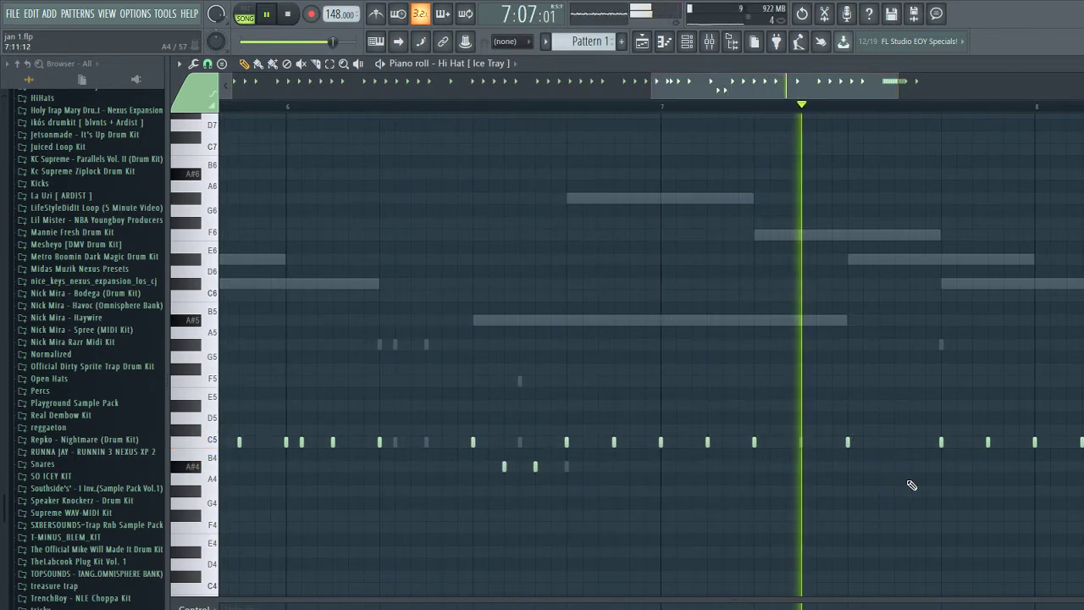
{"action": "key", "text": "space"}
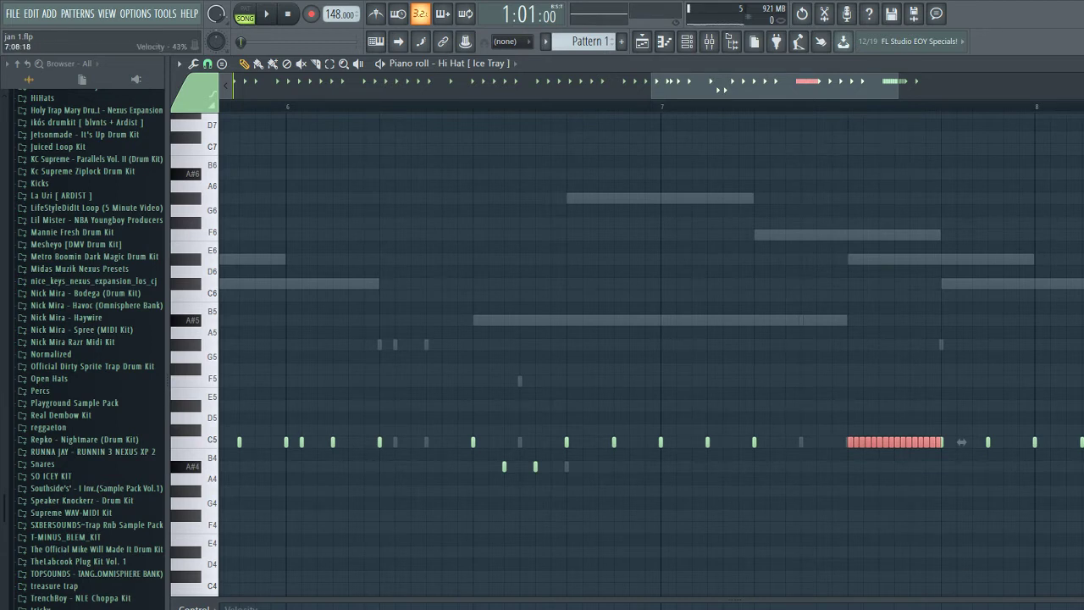
- Examine the Normalized sample folder and its Percs subfolders for another sound while the beat plays
{"action": "key", "text": "F5"}
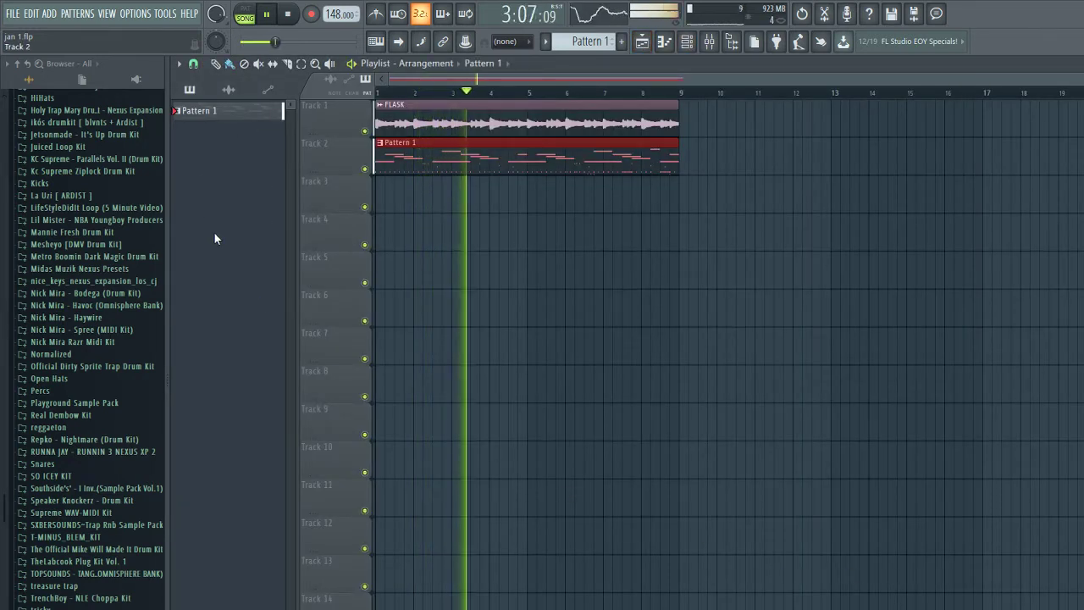
{"action": "scroll", "coordinate": [423, 232], "scroll_direction": "down", "scroll_amount": 2}
{"action": "scroll", "coordinate": [60, 287], "scroll_direction": "down", "scroll_amount": 2}
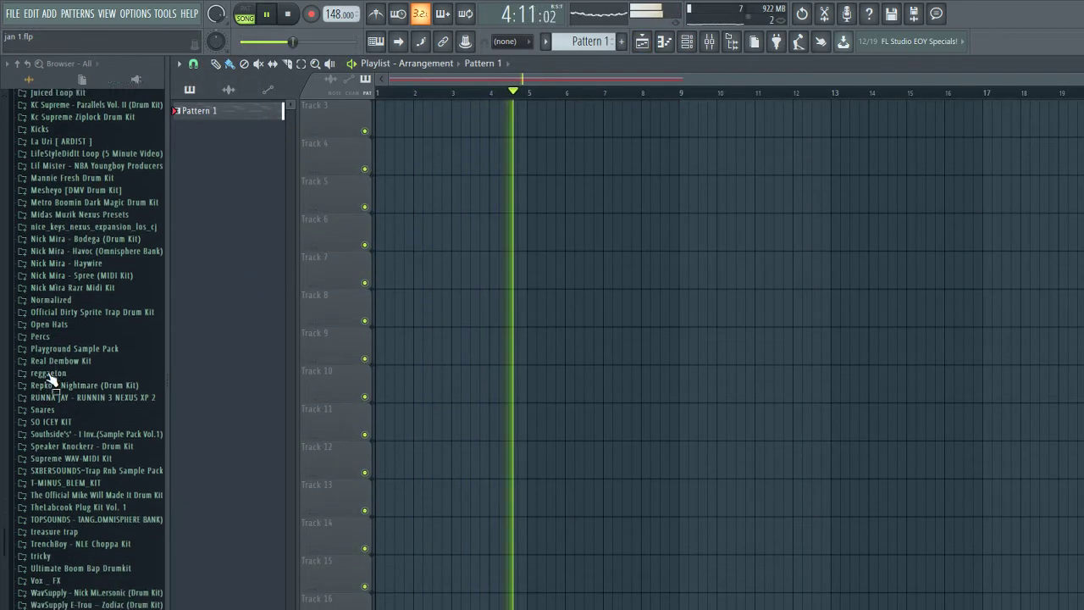
{"action": "left_click", "coordinate": [51, 293]}
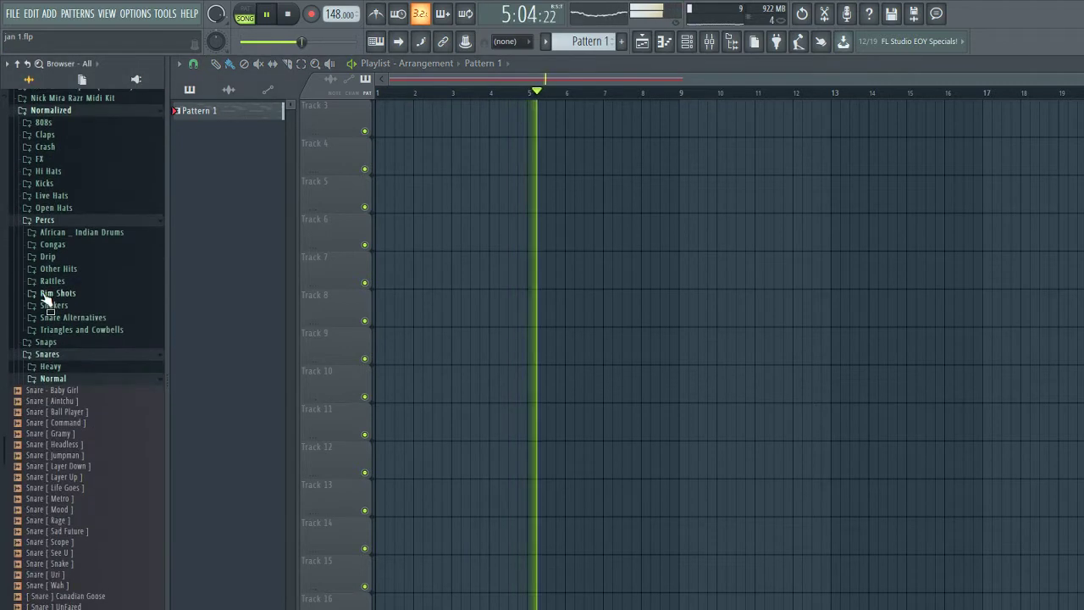
{"action": "left_click", "coordinate": [44, 219]}
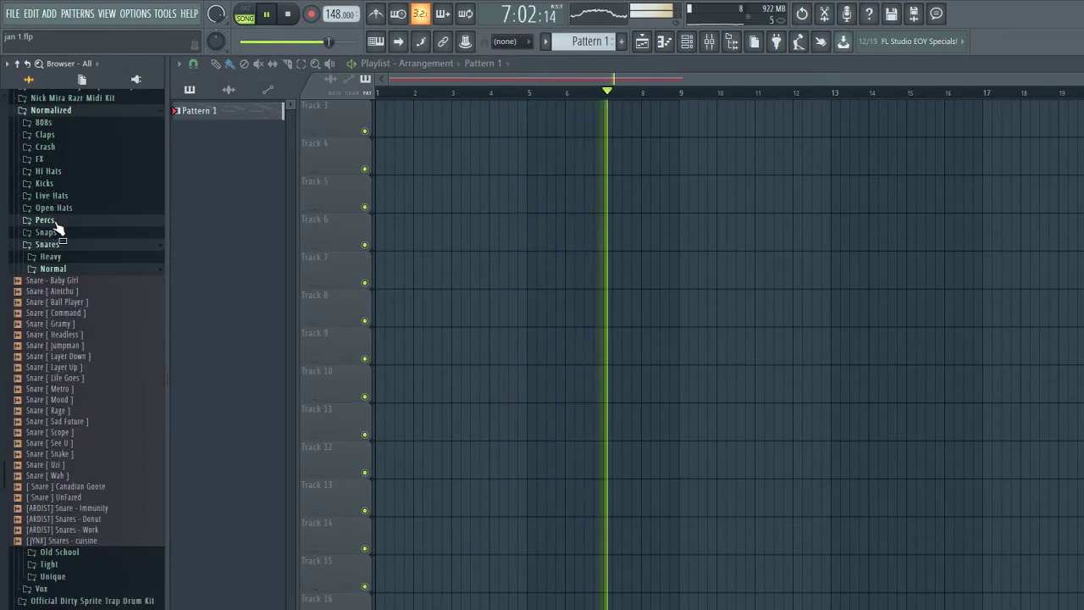
{"action": "left_click", "coordinate": [49, 221]}
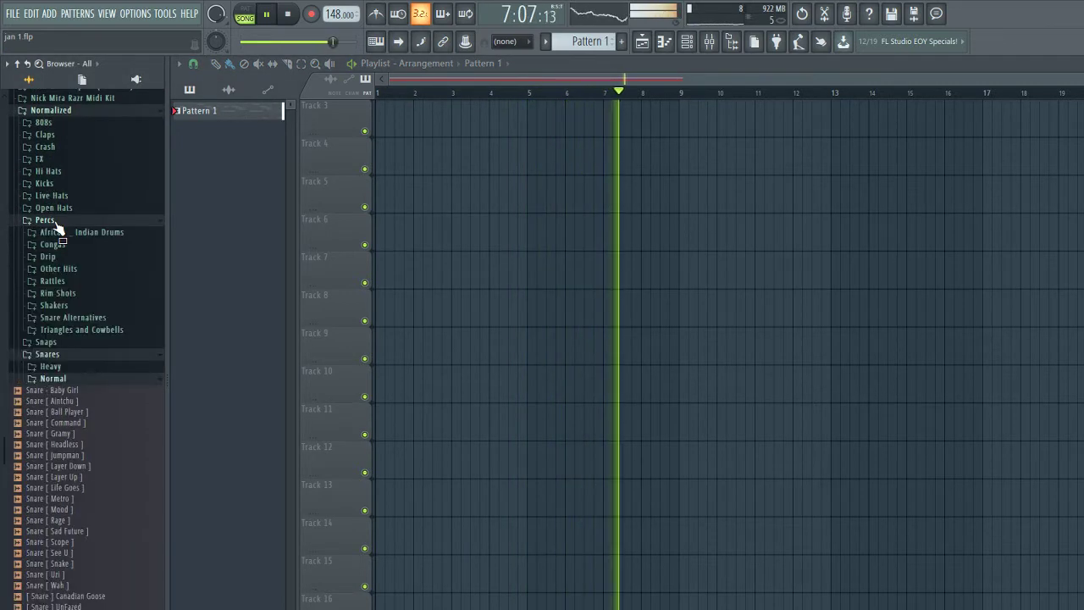
{"action": "left_click", "coordinate": [50, 110]}
{"action": "left_click", "coordinate": [51, 112]}
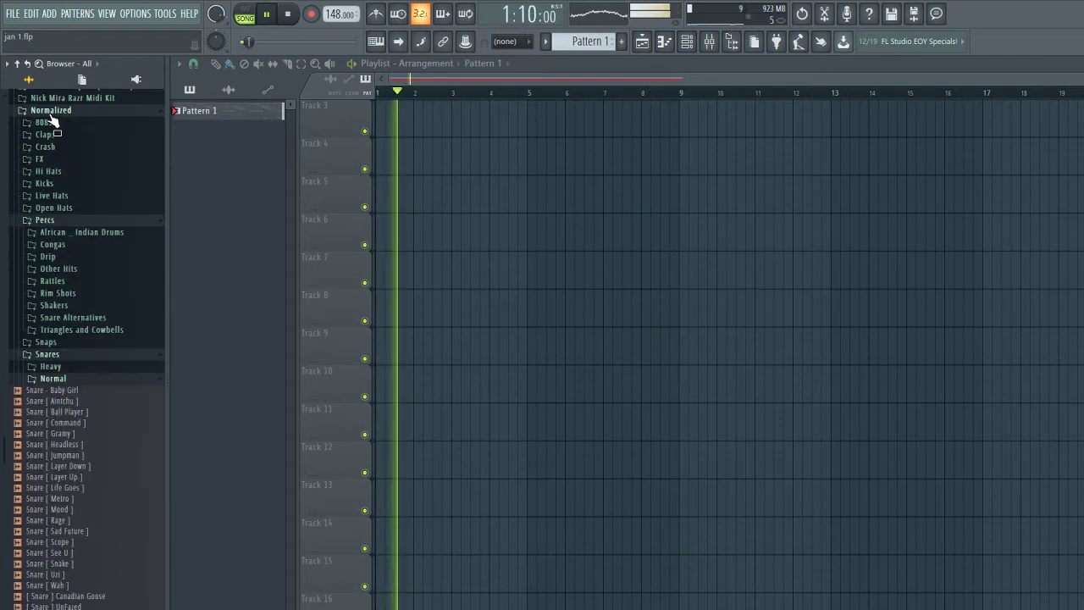
{"action": "scroll", "coordinate": [53, 178], "scroll_direction": "up", "scroll_amount": 3}
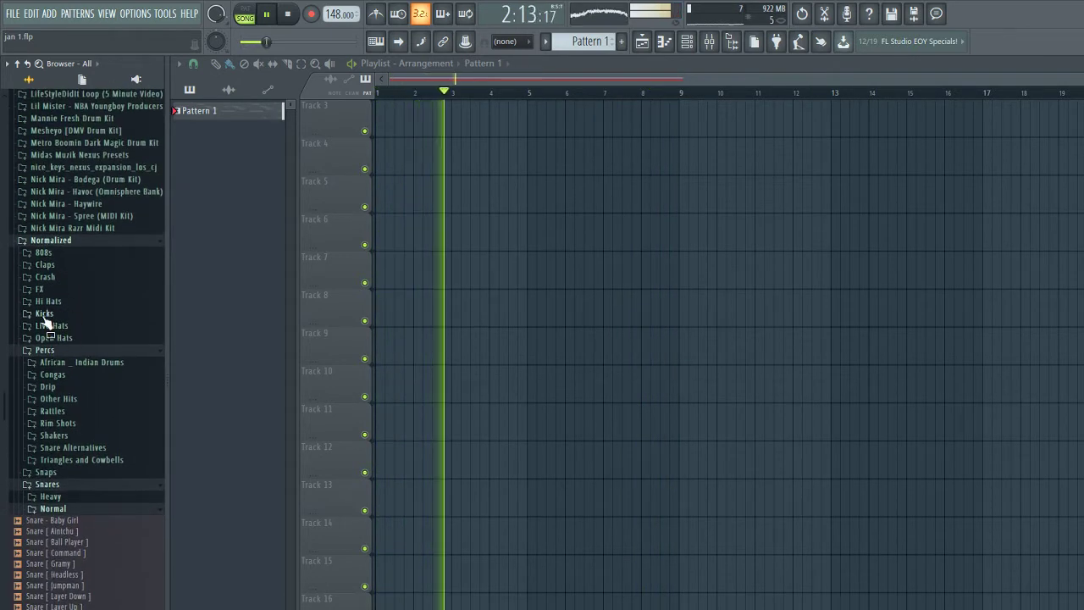
- Audition crashes in the Normalized kit's New Wave crash folder and add [JYNX] Crashes - dirty bands as a new channel
{"action": "left_click", "coordinate": [46, 277]}
{"action": "left_click", "coordinate": [52, 290]}
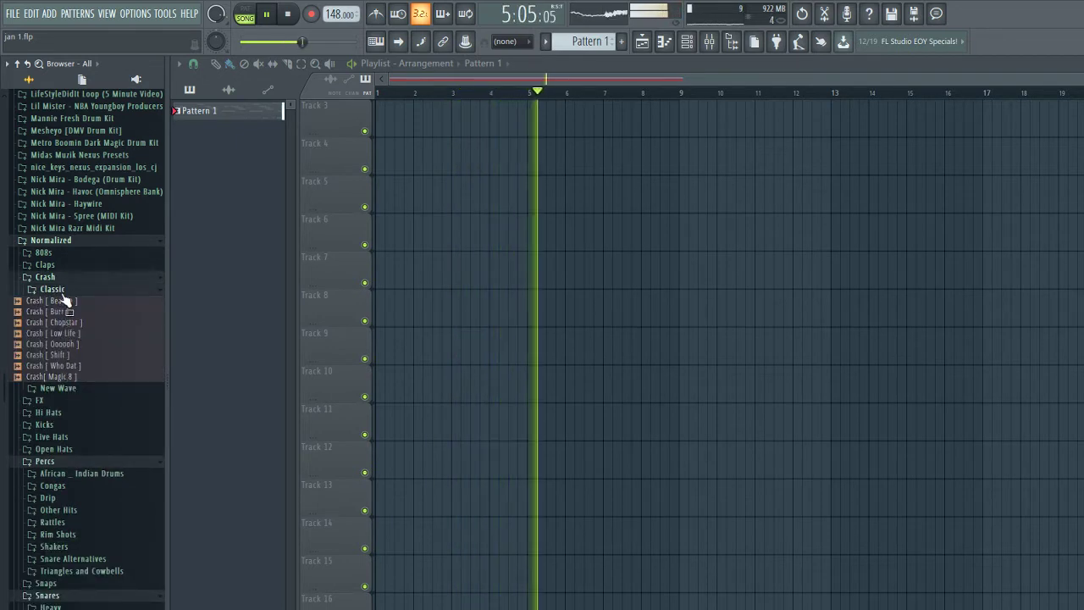
{"action": "left_click", "coordinate": [53, 288]}
{"action": "left_click", "coordinate": [57, 301]}
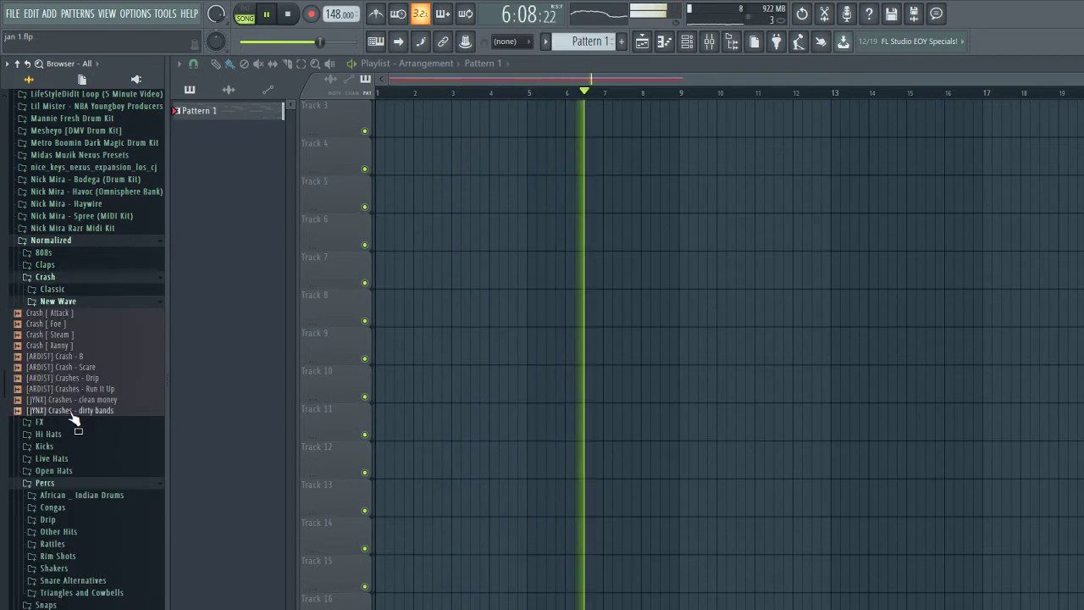
{"action": "left_click", "coordinate": [73, 410]}
{"action": "left_click", "coordinate": [76, 400]}
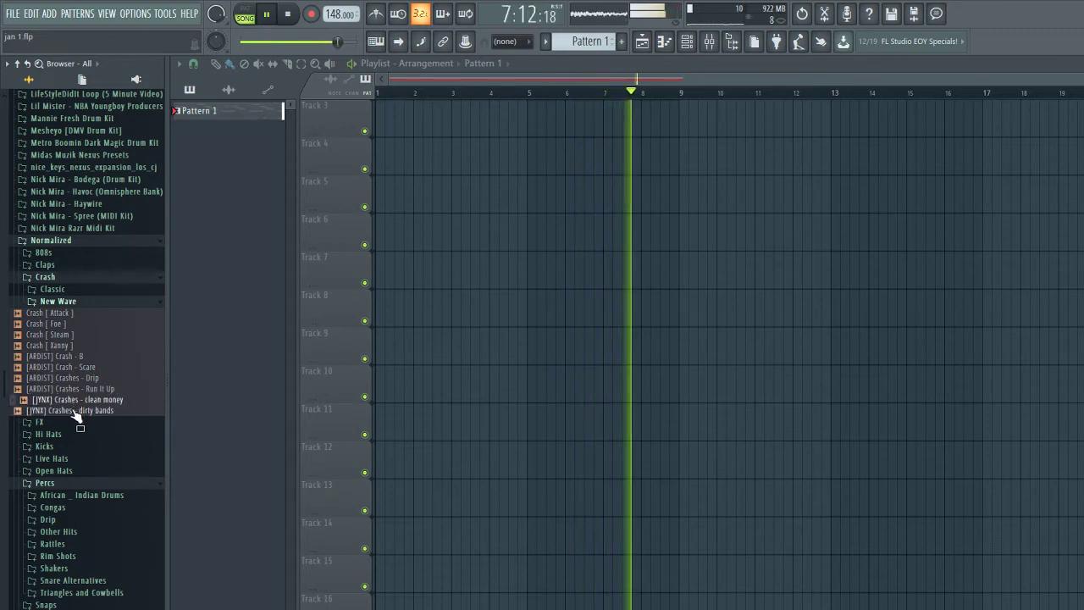
{"action": "middle_click", "coordinate": [86, 413]}
{"action": "left_click", "coordinate": [569, 144]}
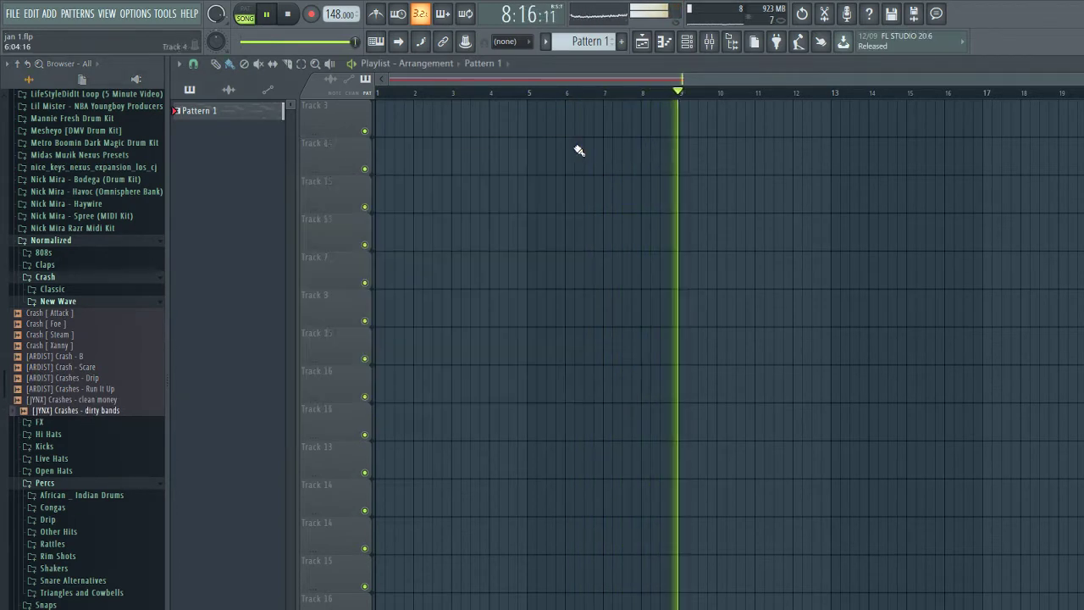
- Route the new crash channel to mixer track 9
{"action": "key", "text": "F6"}
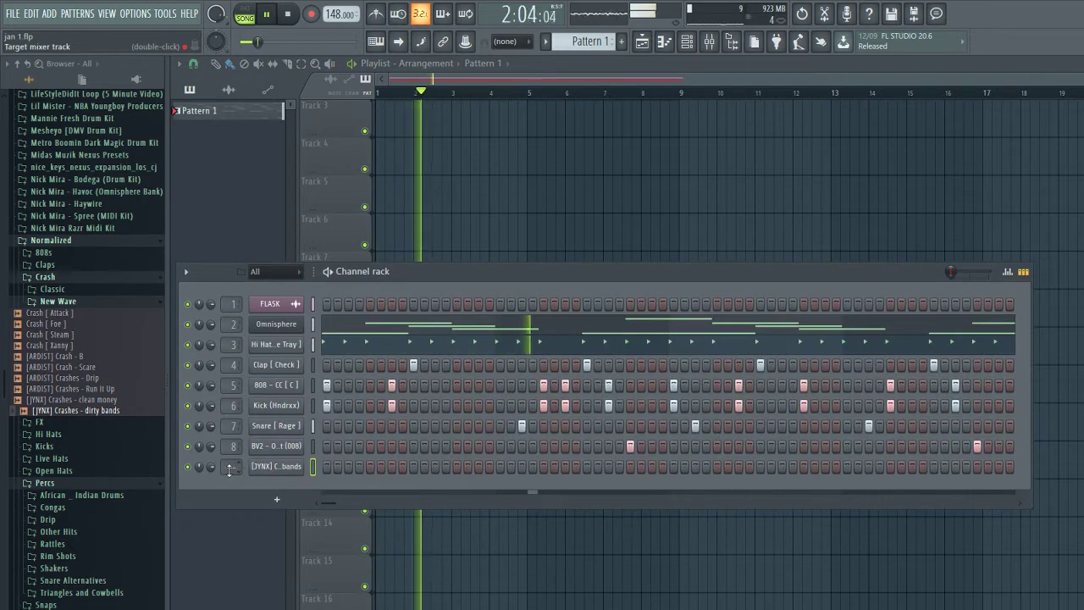
{"action": "scroll", "coordinate": [229, 468], "scroll_direction": "up", "scroll_amount": 7}
{"action": "scroll", "coordinate": [230, 468], "scroll_direction": "up", "scroll_amount": 2}
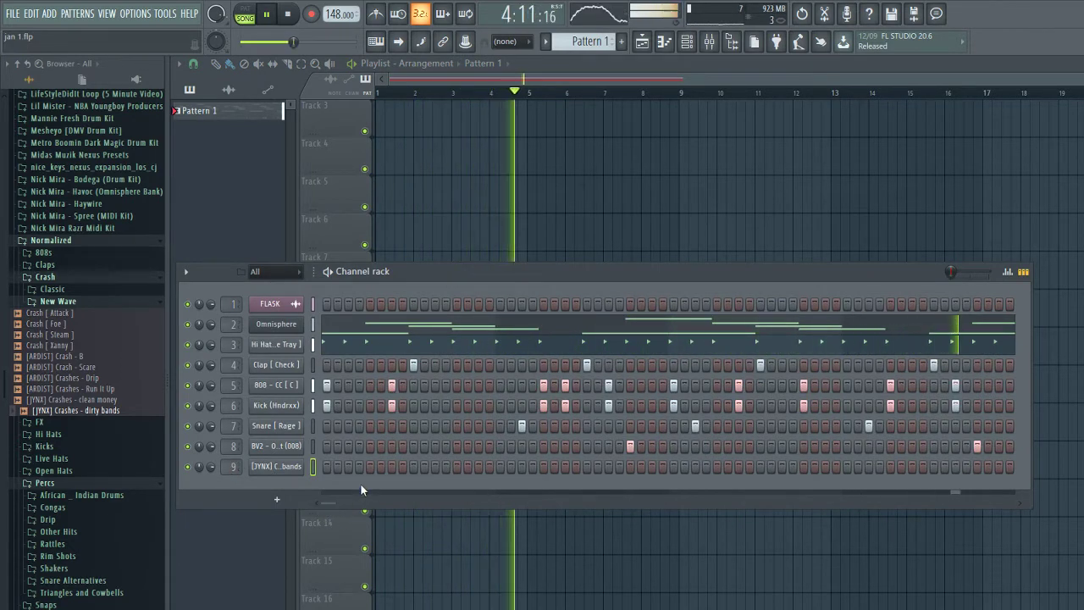
- Add Fruity parametric EQ 2 to insert 9, cut the lows with band 1 and the highs with band 7 at -18 dB, and slightly lower the fader
{"action": "key", "text": "F9"}
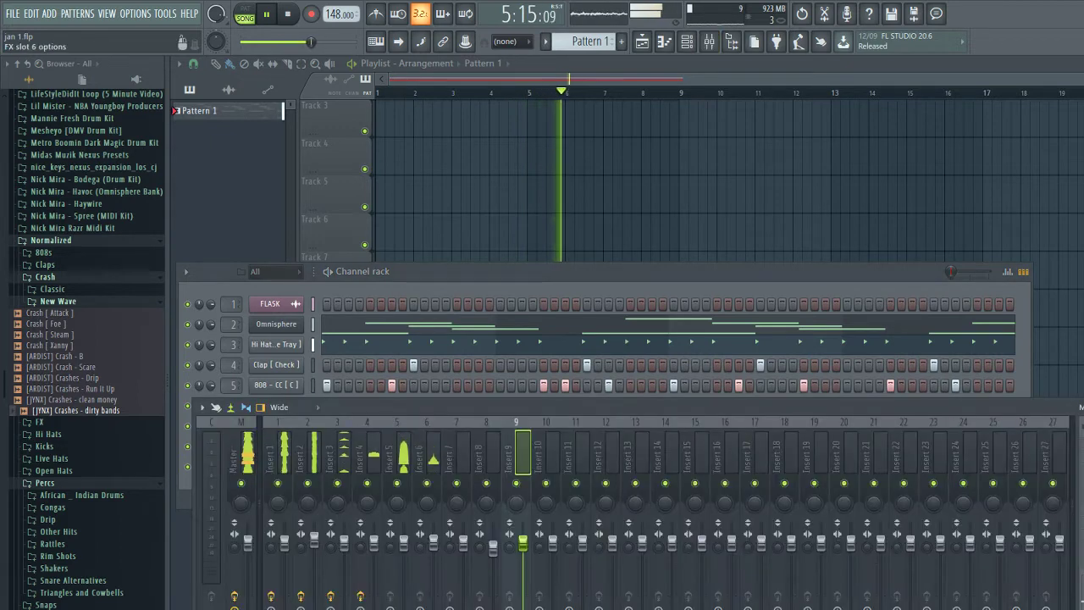
{"action": "left_click", "coordinate": [931, 479]}
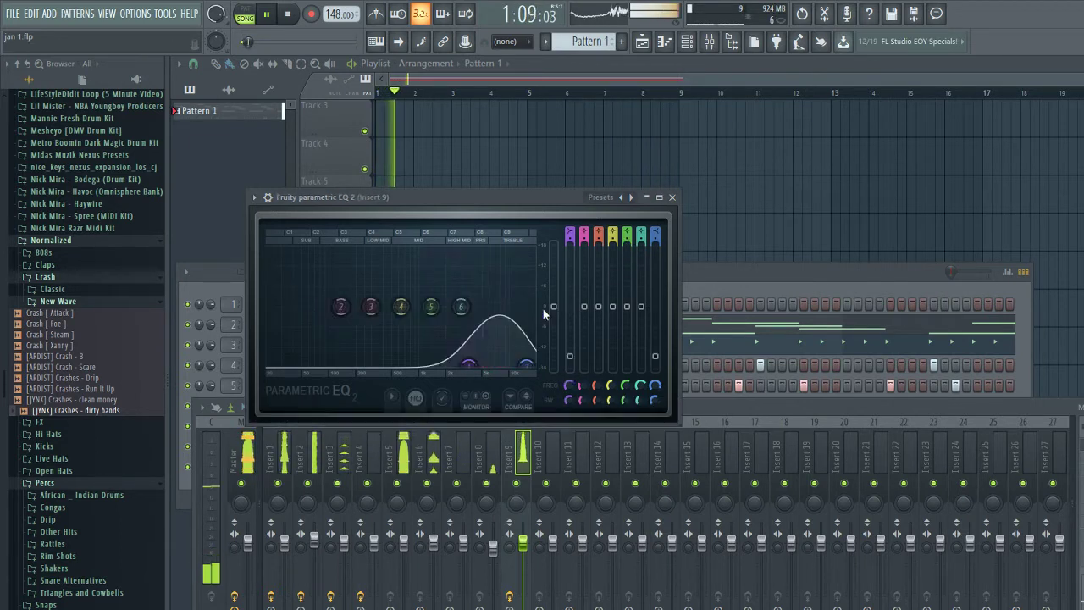
{"action": "left_click_drag", "start_coordinate": [464, 364], "coordinate": [450, 364]}
{"action": "key", "text": "space"}
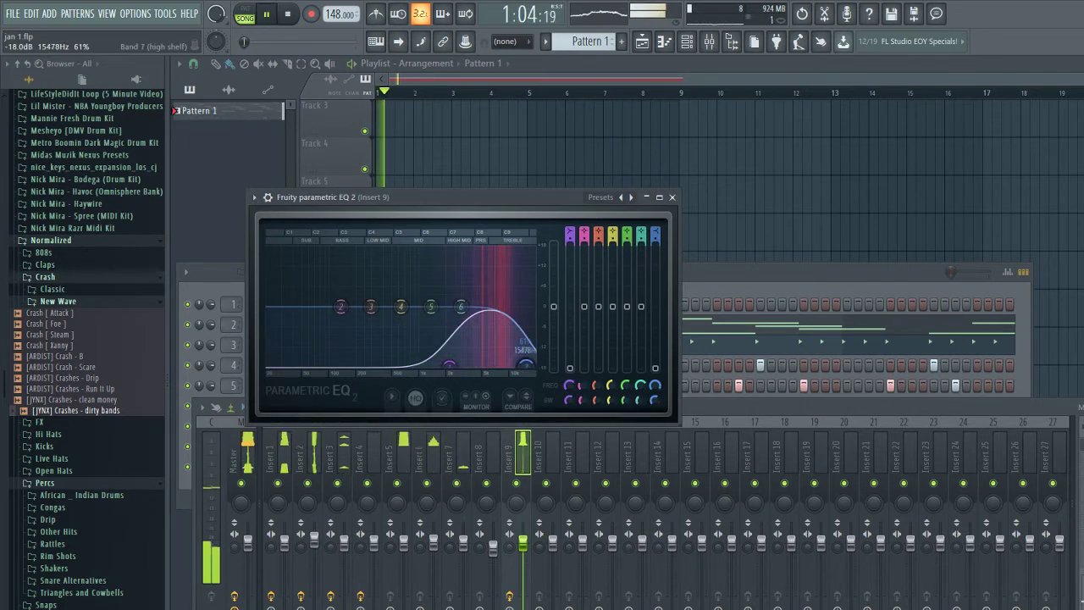
{"action": "left_click", "coordinate": [528, 548]}
{"action": "left_click", "coordinate": [672, 196]}
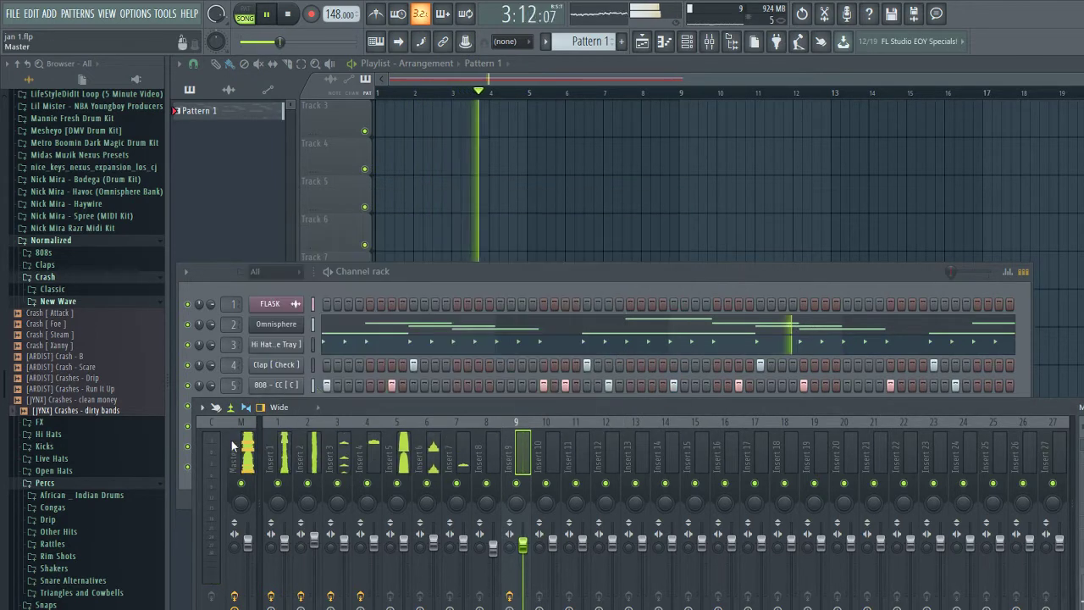
- Add Ozone 8 to the master track and start its Master Assistant analysing the playing beat
{"action": "left_click", "coordinate": [1080, 461]}
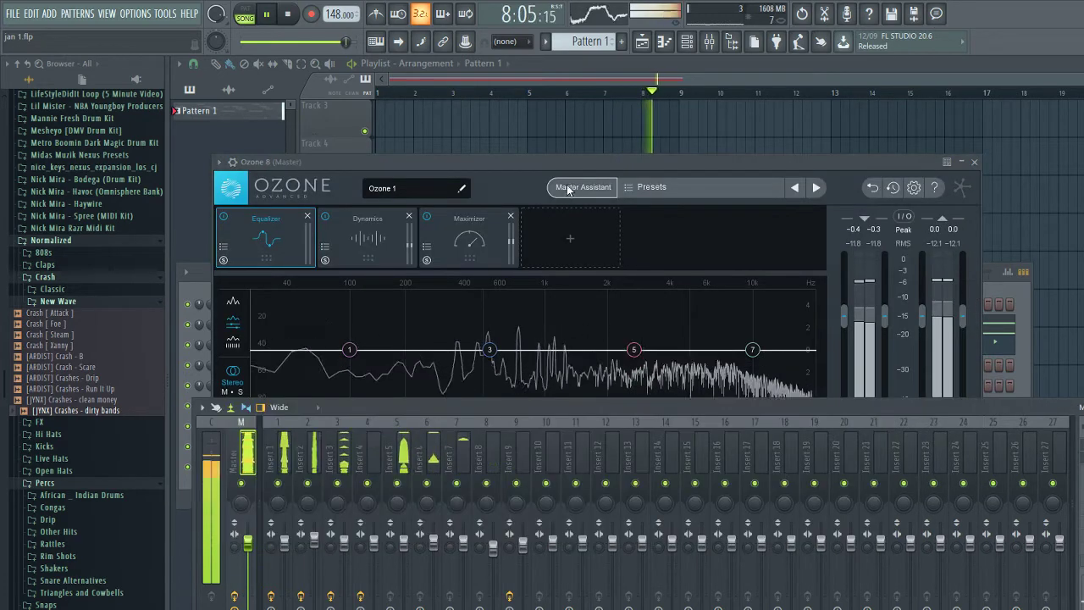
{"action": "left_click", "coordinate": [585, 187]}
{"action": "left_click", "coordinate": [589, 451]}
{"action": "left_click", "coordinate": [1005, 406]}
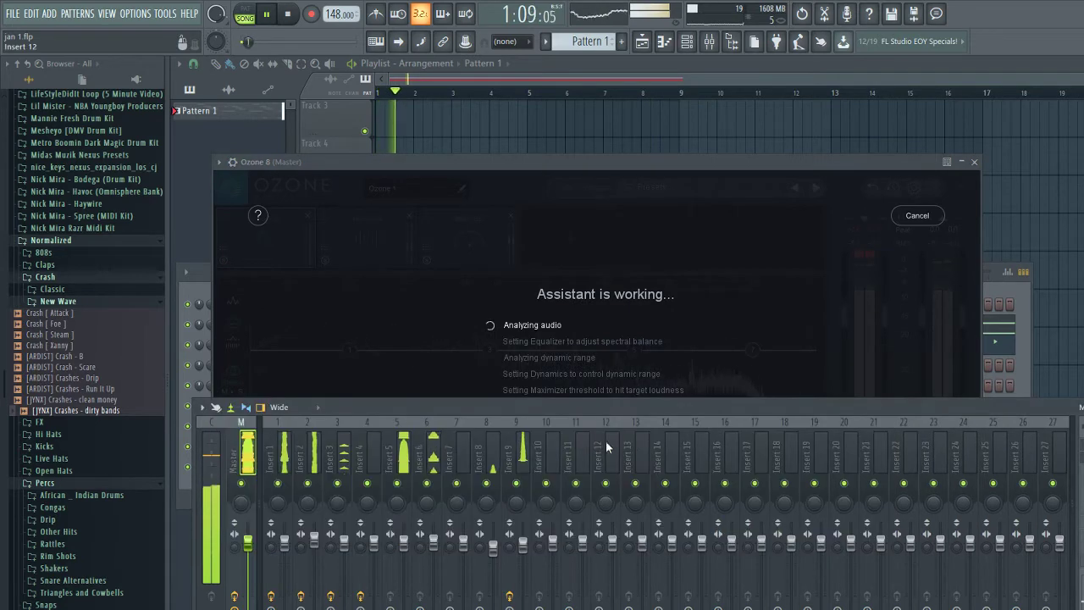
- Add Fruity parametric EQ 2 and Fruity Reeverb 2 to mixer insert 10
{"action": "left_click", "coordinate": [551, 433]}
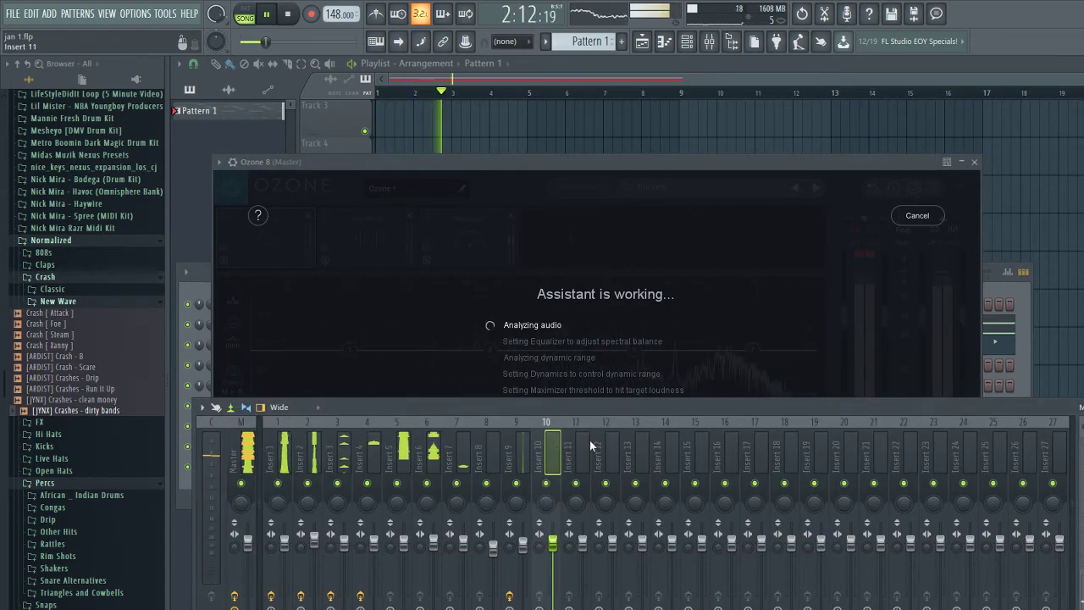
{"action": "left_click", "coordinate": [995, 324]}
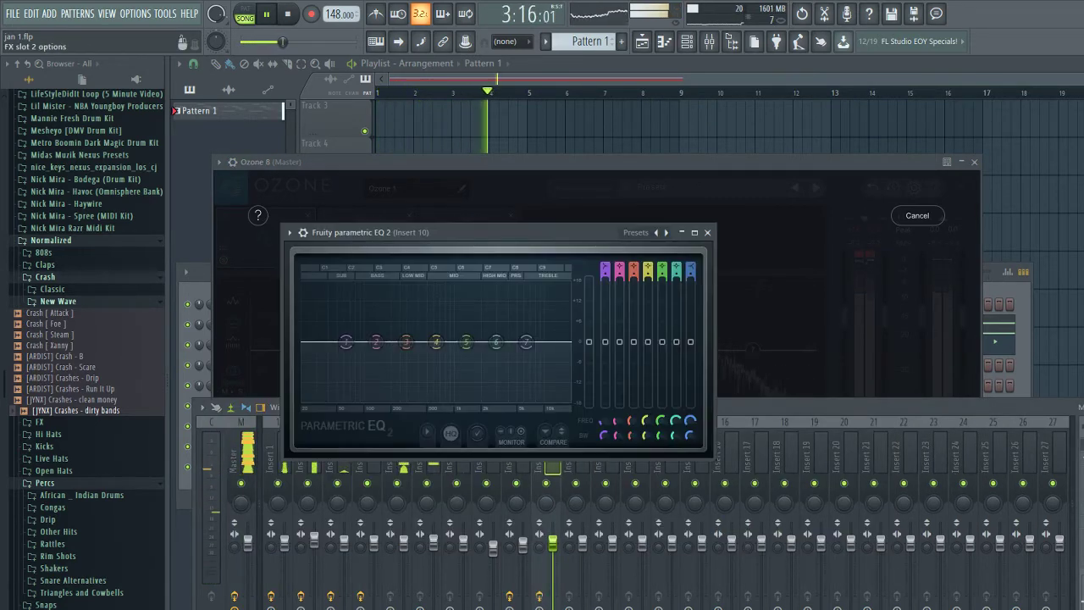
{"action": "left_click", "coordinate": [918, 222]}
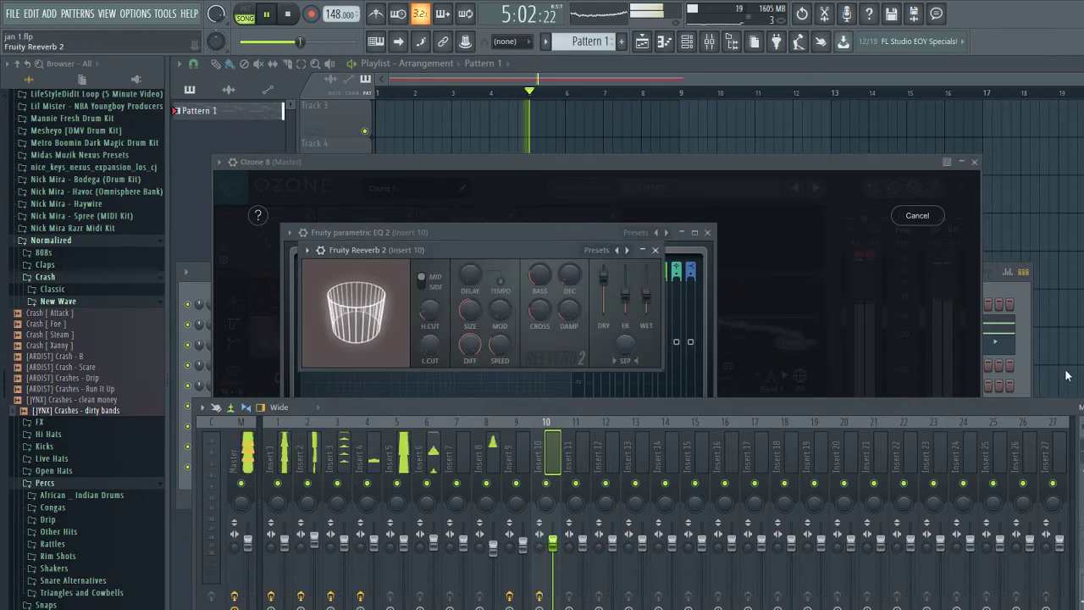
- Add Fruity parametric EQ 2 and Fruity Reeverb 2 to mixer insert 11 and close their windows
{"action": "left_click", "coordinate": [591, 445]}
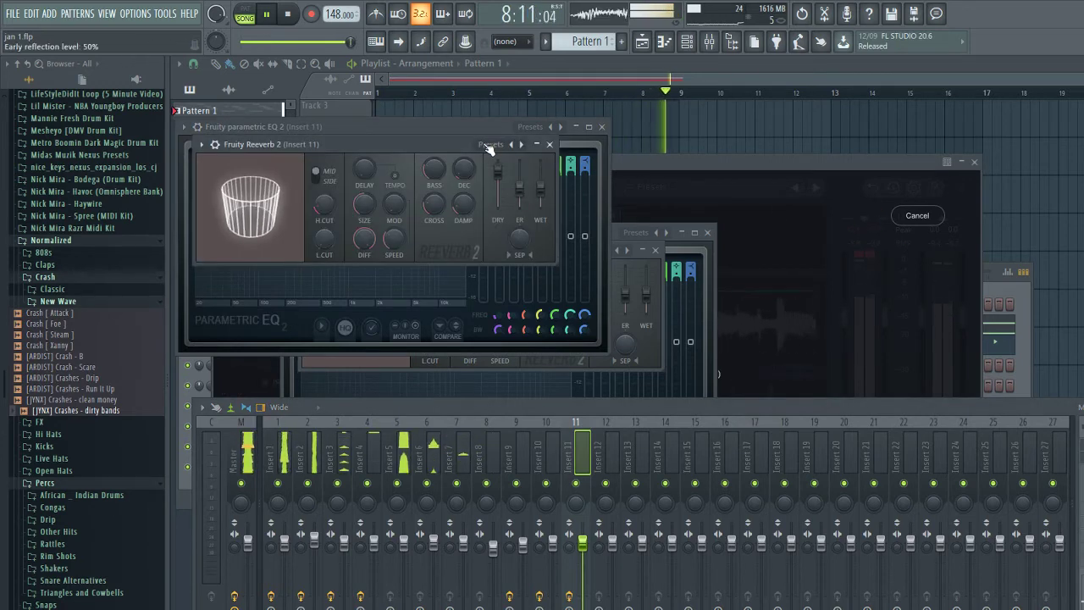
{"action": "left_click", "coordinate": [548, 143]}
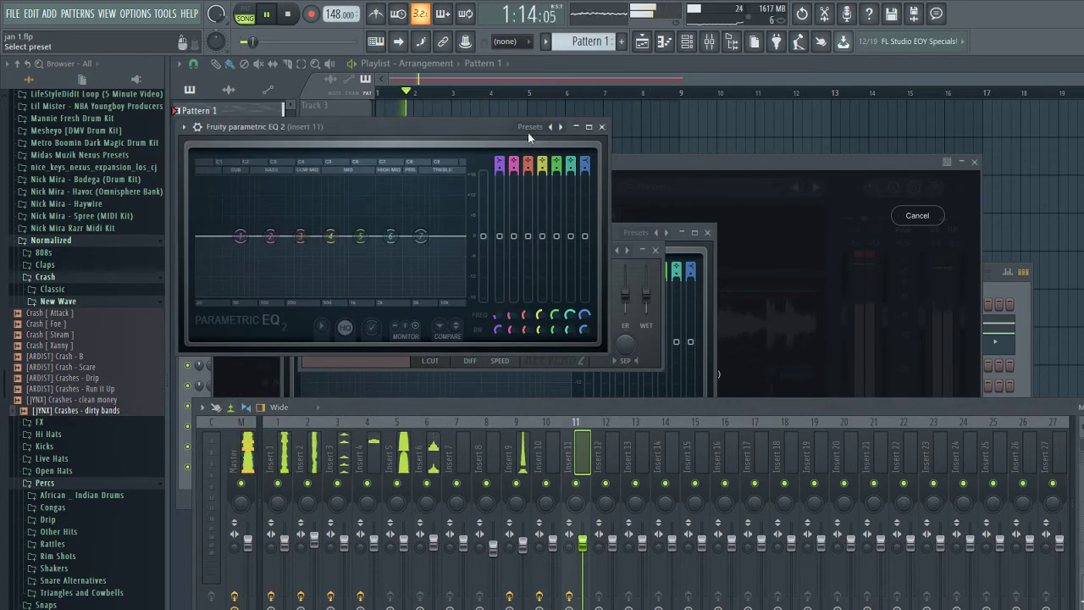
{"action": "left_click", "coordinate": [558, 262]}
{"action": "left_click", "coordinate": [601, 127]}
- Add Fruity delay 2 to insert 10 and cut its EQ's lows with band 1 and highs with band 7
{"action": "left_click", "coordinate": [600, 251]}
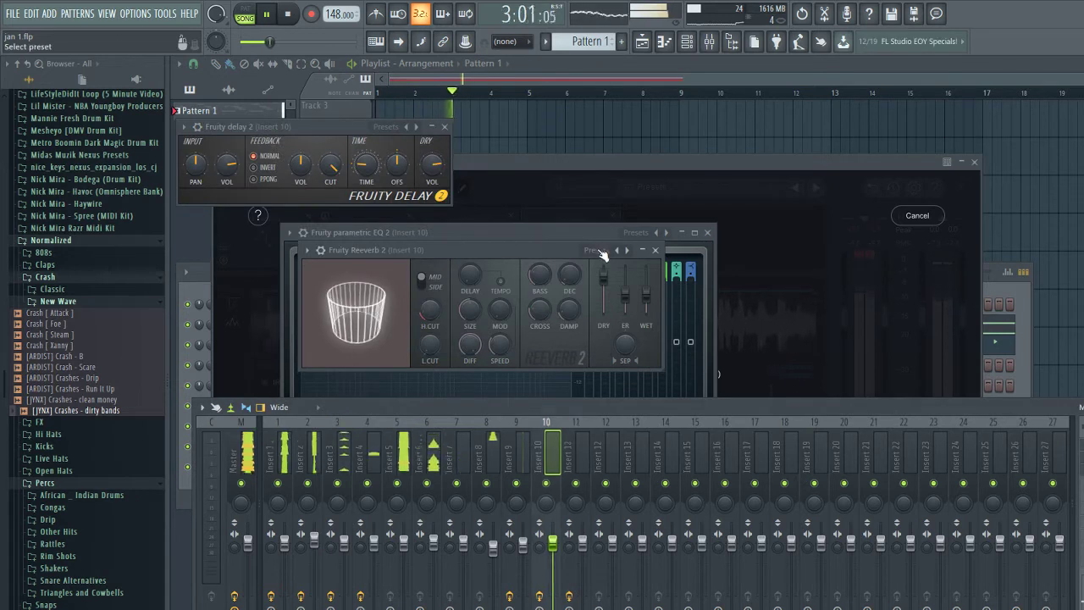
{"action": "left_click", "coordinate": [654, 250]}
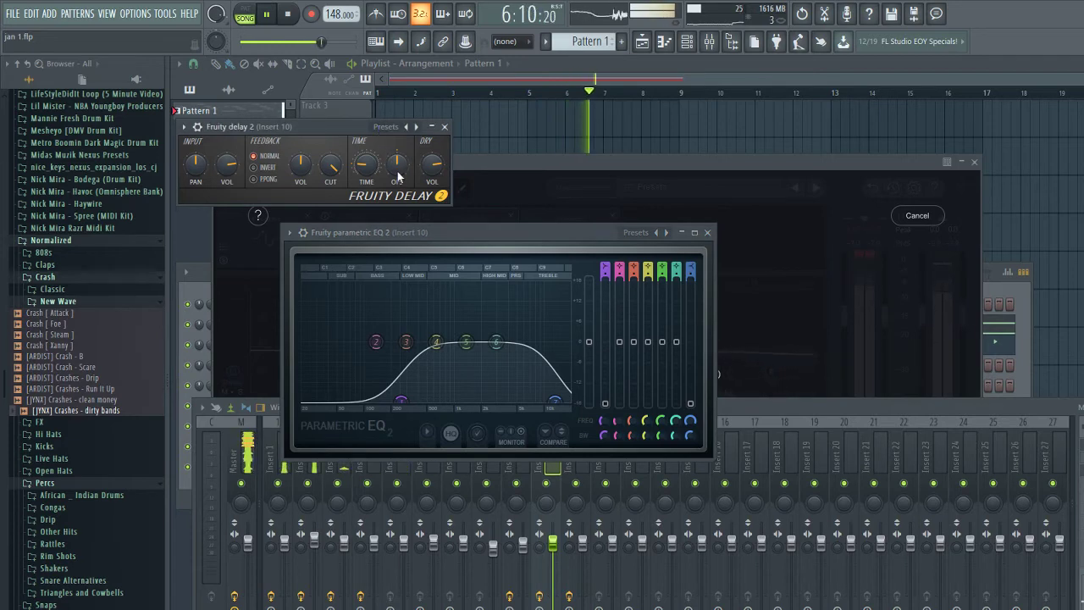
{"action": "left_click", "coordinate": [449, 127]}
{"action": "left_click", "coordinate": [669, 232]}
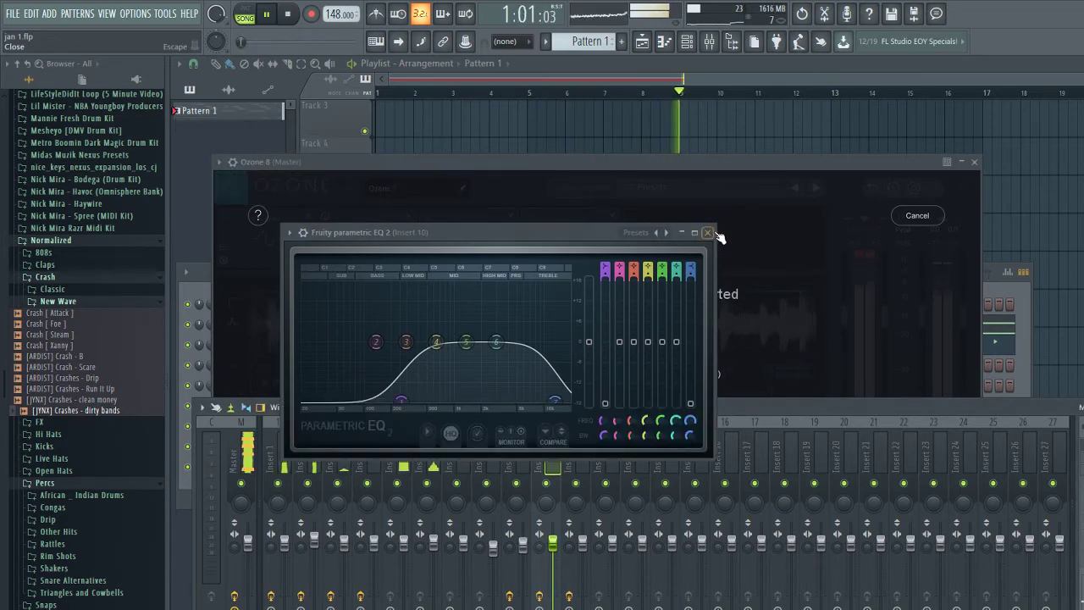
{"action": "left_click", "coordinate": [707, 232]}
- Accept the Master Assistant's processing chain in Ozone 8 and close all plugin and mixer windows
{"action": "left_click", "coordinate": [598, 451]}
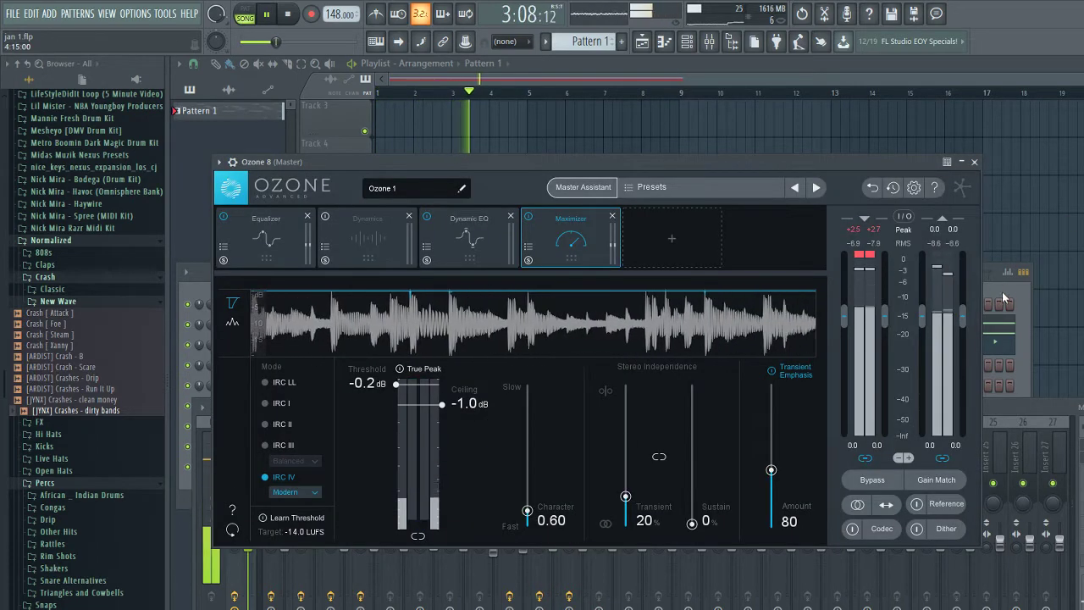
{"action": "key", "text": "F6"}
{"action": "key", "text": "F12"}
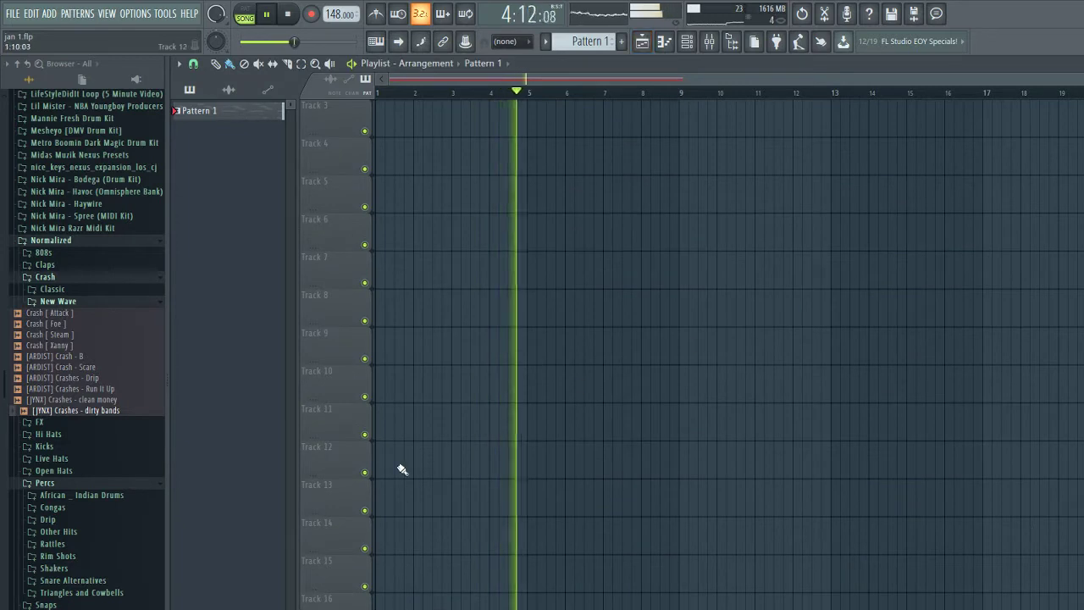
- Mute playlist track 10 and place the Beatzgod TAG sample in bar 1 and MW - FX (12) in bar 4 on it
{"action": "left_click", "coordinate": [364, 395]}
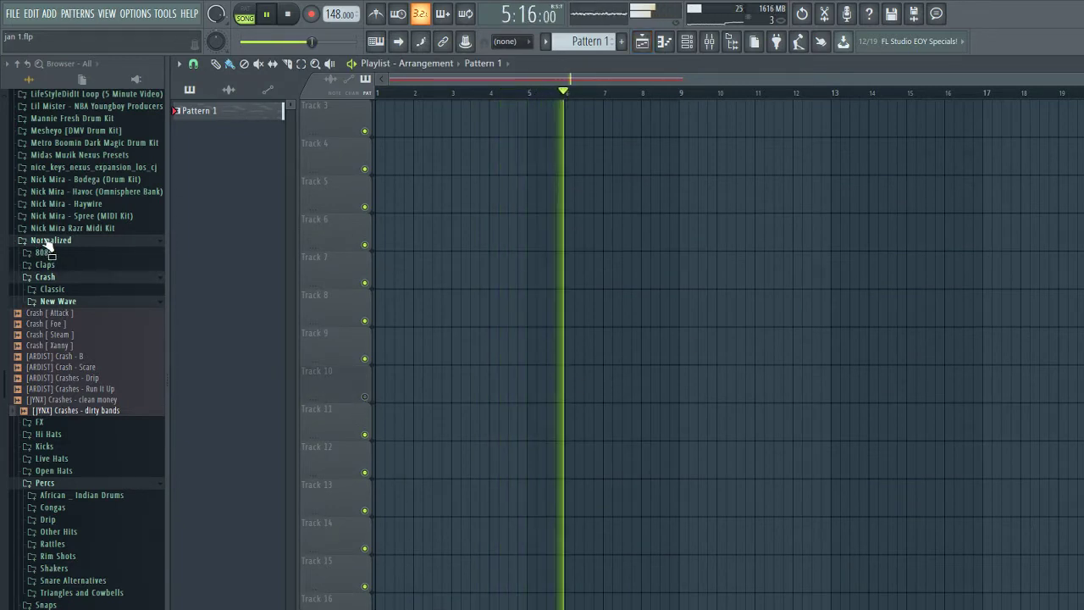
{"action": "left_click", "coordinate": [48, 240]}
{"action": "left_click", "coordinate": [64, 242]}
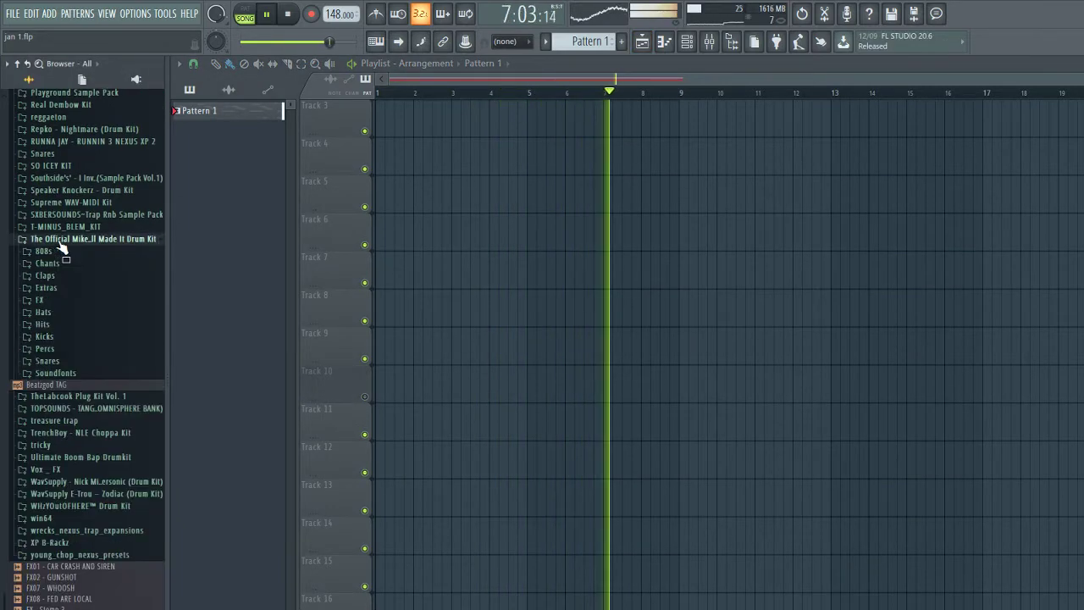
{"action": "left_click_drag", "start_coordinate": [38, 393], "coordinate": [397, 385]}
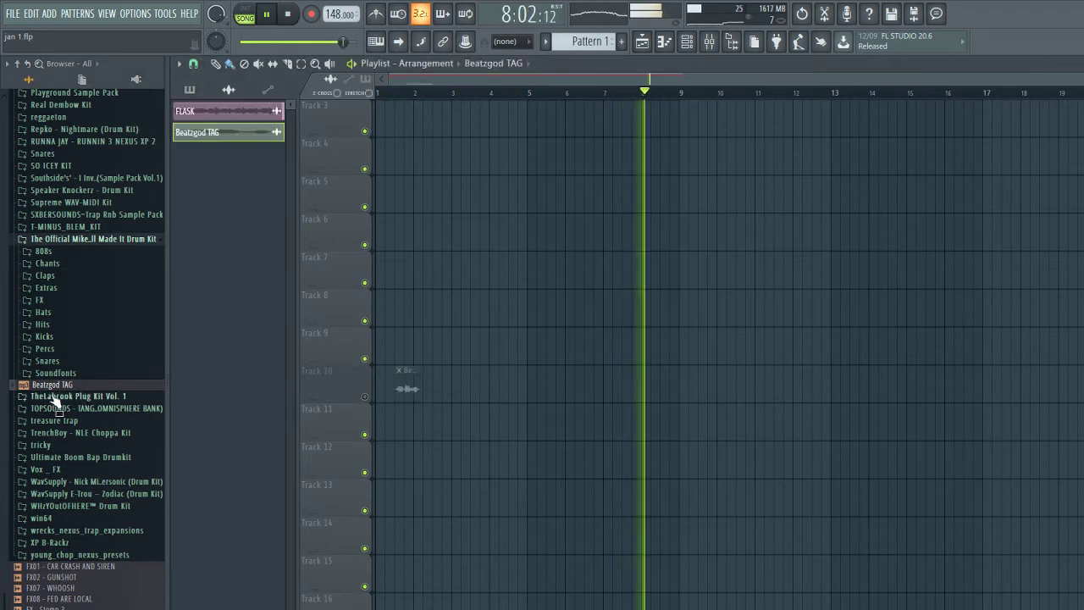
{"action": "left_click", "coordinate": [40, 301]}
{"action": "left_click_drag", "start_coordinate": [49, 428], "coordinate": [511, 379]}
- Route the Beatzgod TAG channel to mixer track 10 and the MW - FX (12) channel to mixer track 11
{"action": "key", "text": "F7"}
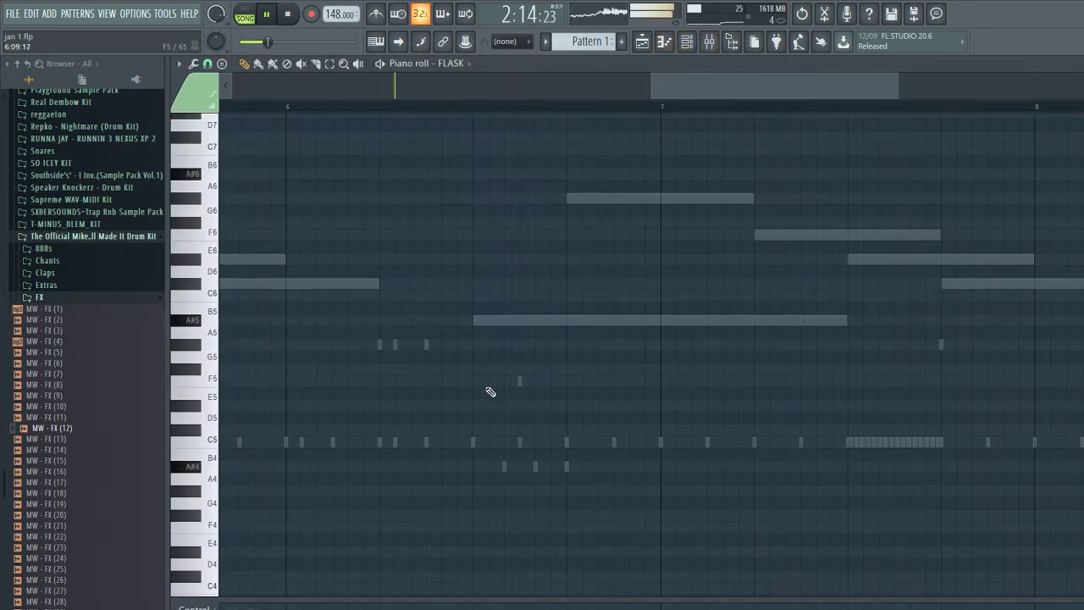
{"action": "key", "text": "F9"}
{"action": "key", "text": "F5"}
{"action": "key", "text": "F9"}
{"action": "key", "text": "F6"}
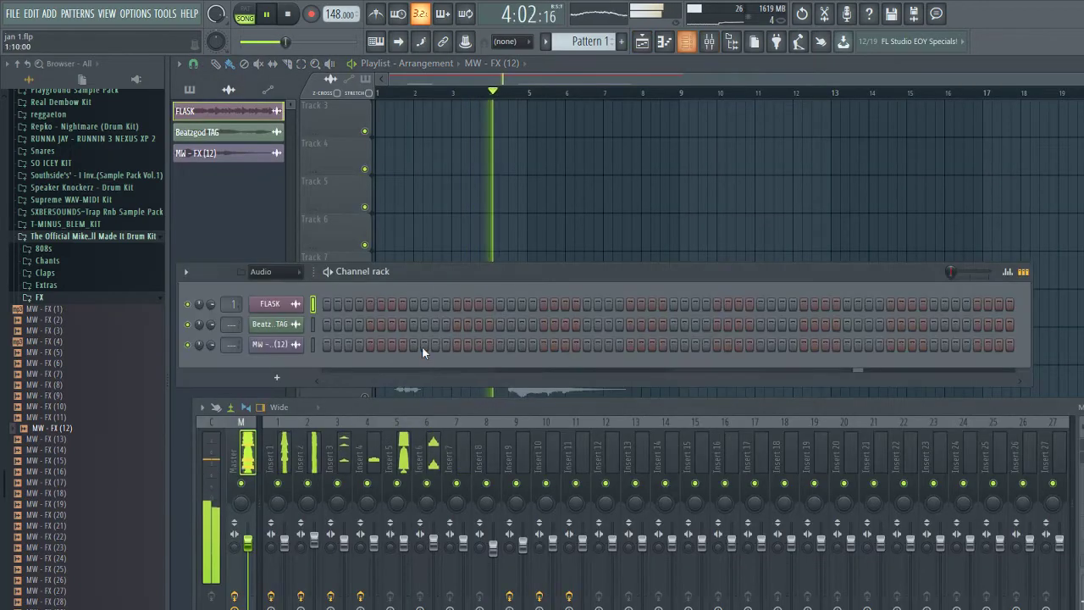
{"action": "scroll", "coordinate": [234, 323], "scroll_direction": "up", "scroll_amount": 10}
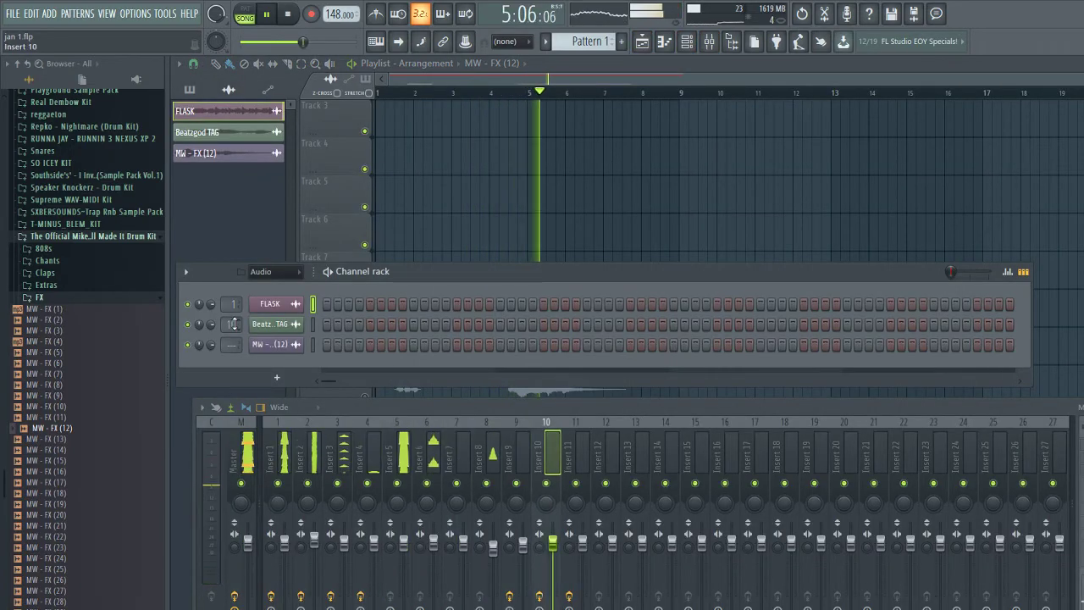
{"action": "scroll", "coordinate": [237, 344], "scroll_direction": "up", "scroll_amount": 11}
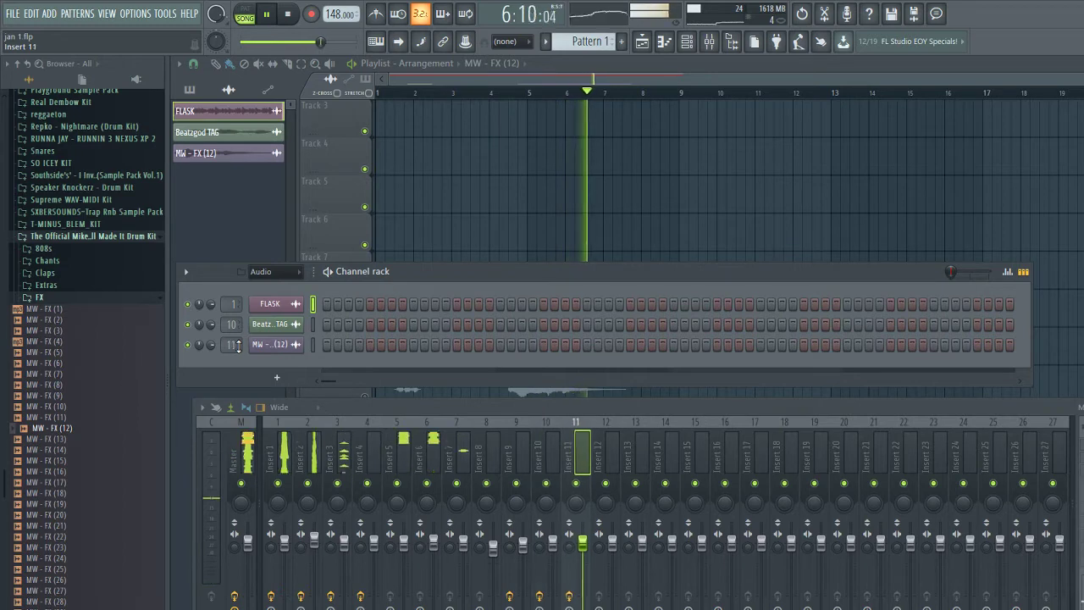
- Move the tag and FX clips down to playlist track 11, mute that track and unmute track 10
{"action": "key", "text": "F5"}
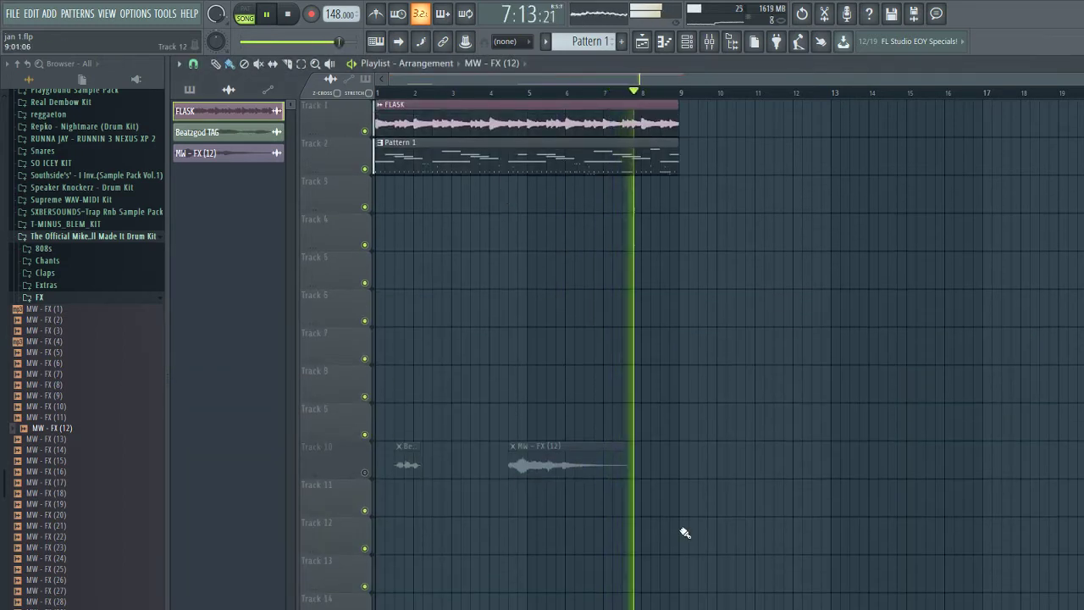
{"action": "left_click_drag", "start_coordinate": [709, 564], "coordinate": [405, 511]}
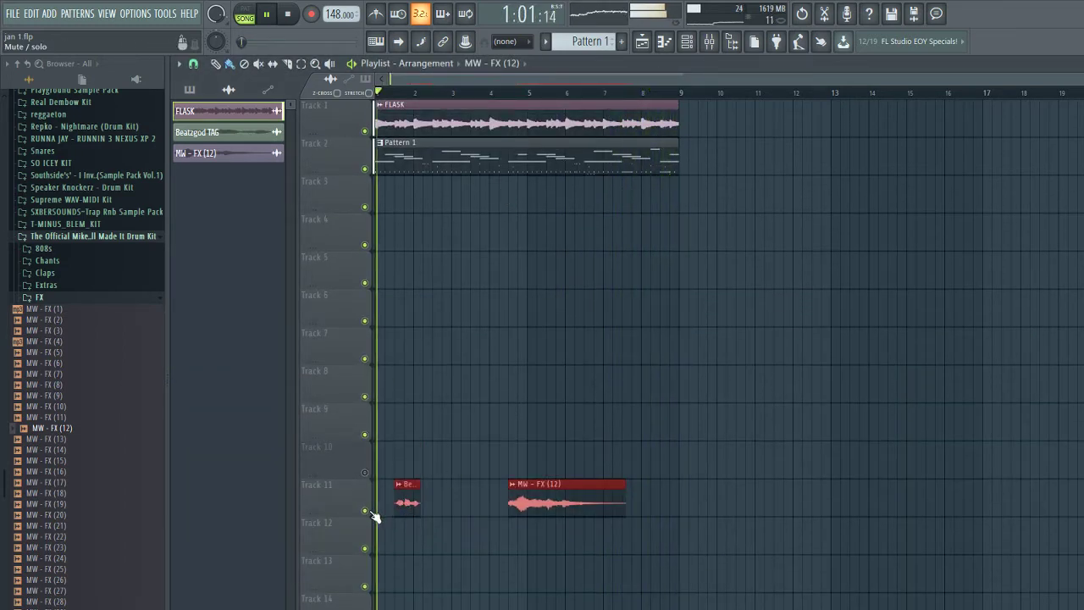
{"action": "left_click", "coordinate": [365, 511]}
{"action": "left_click", "coordinate": [365, 473]}
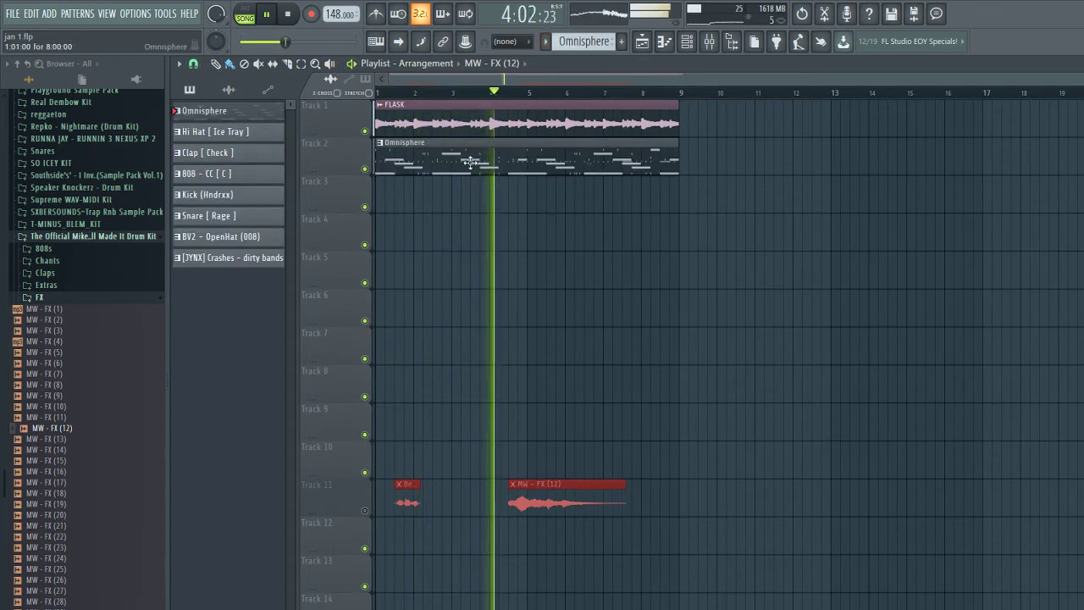
- Split Pattern 1 by channel and spread the instrument clips over separate playlist tracks, with Omnisphere on track 2 and the crash on track 10
{"action": "left_click_drag", "start_coordinate": [439, 167], "coordinate": [439, 243]}
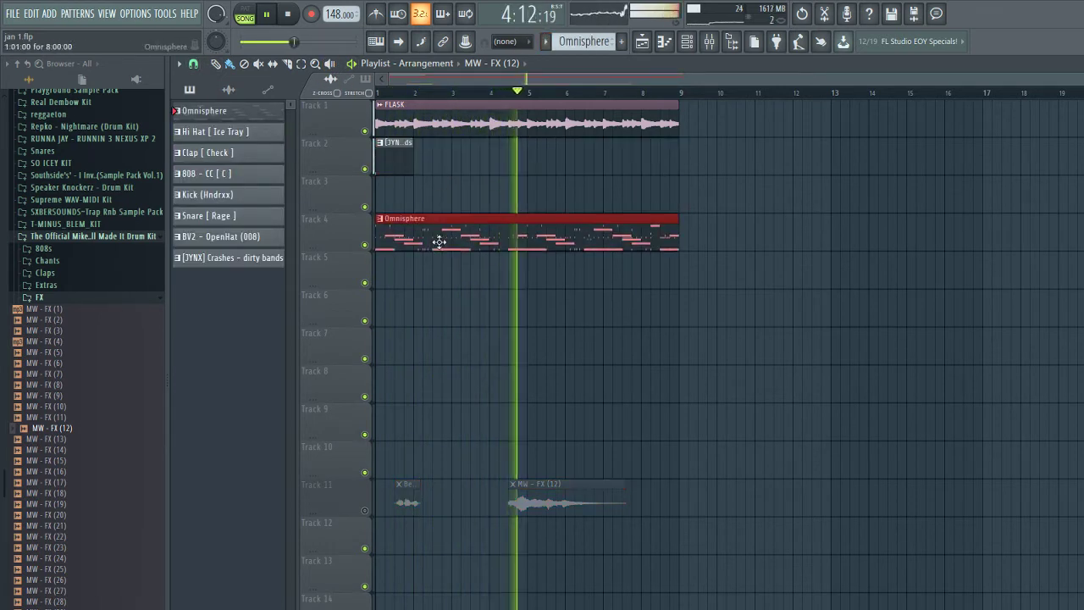
{"action": "left_click_drag", "start_coordinate": [390, 157], "coordinate": [380, 455]}
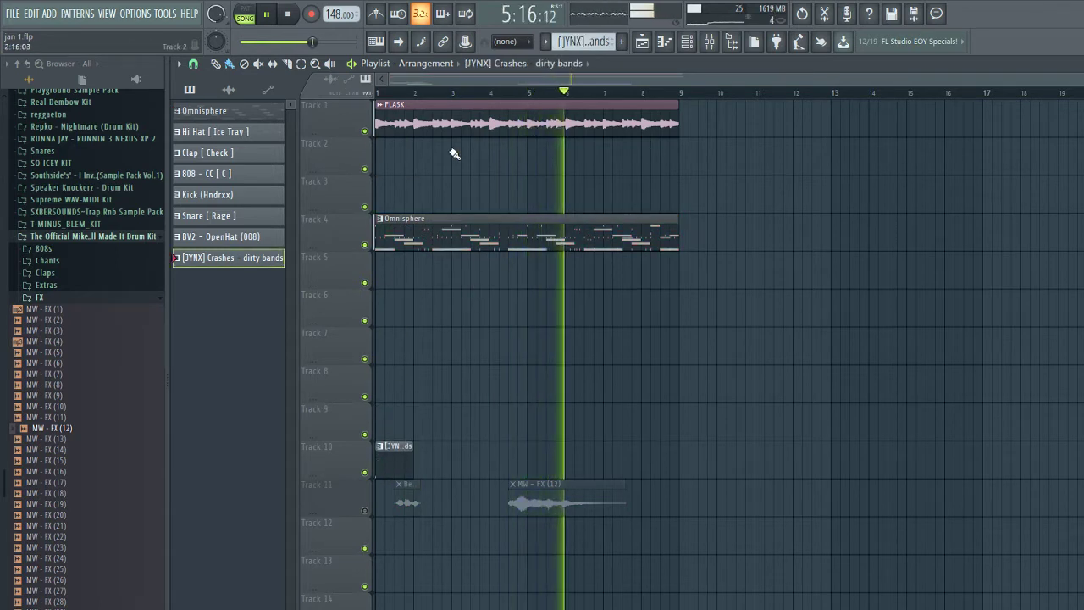
{"action": "left_click_drag", "start_coordinate": [437, 232], "coordinate": [411, 176]}
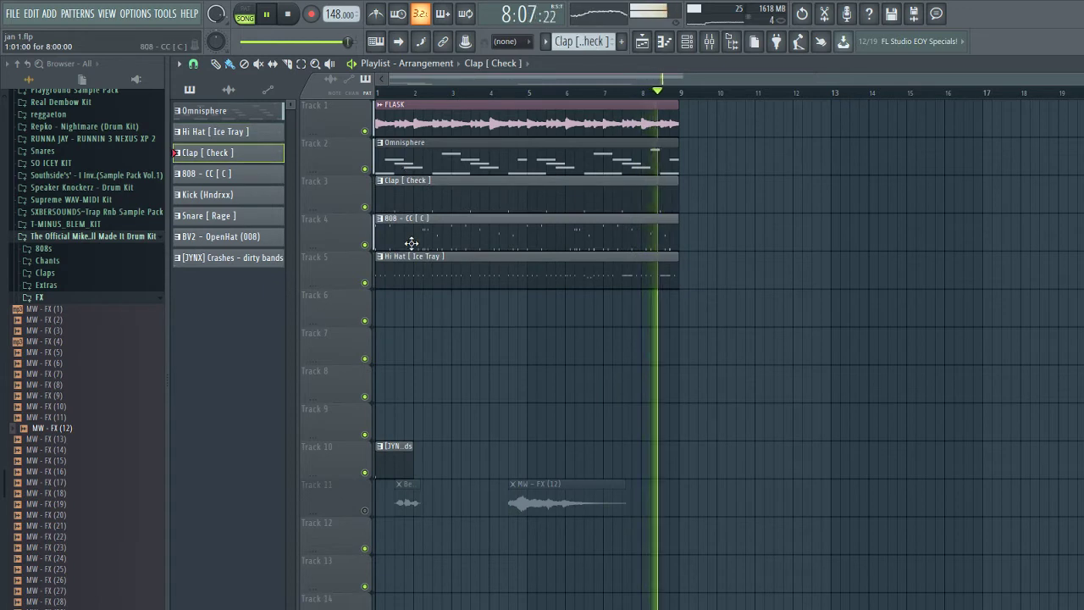
{"action": "key", "text": "ctrl+alt+z"}
{"action": "key", "text": "ctrl+alt+z"}
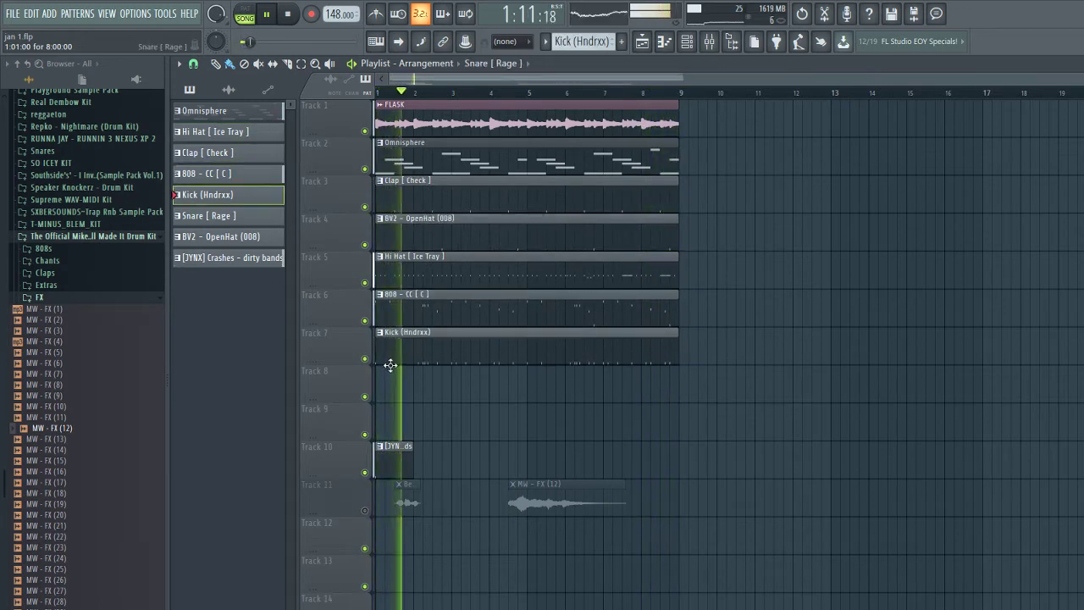
{"action": "key", "text": "ctrl+alt+z"}
{"action": "key", "text": "ctrl+alt+z"}
{"action": "key", "text": "ctrl+alt+z"}
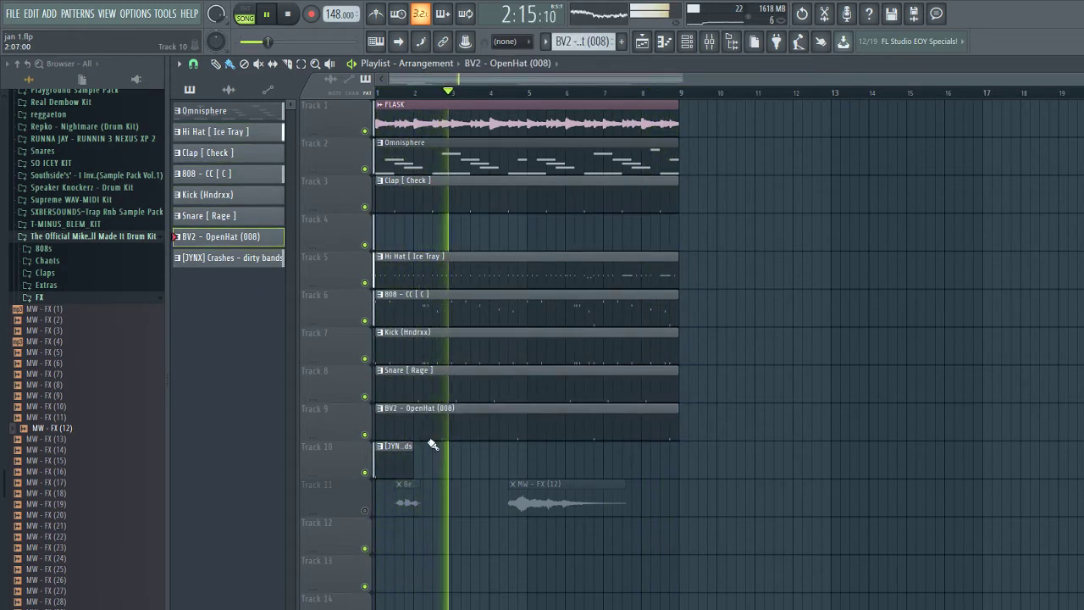
- Move the hi-hat, 808, kick, snare, open hat and crash clips up together to fill tracks 4 to 9
{"action": "key", "text": "ctrl+alt+z"}
{"action": "key", "text": "ctrl+alt+z"}
{"action": "key", "text": "ctrl+alt+z"}
{"action": "key", "text": "ctrl+alt+z"}
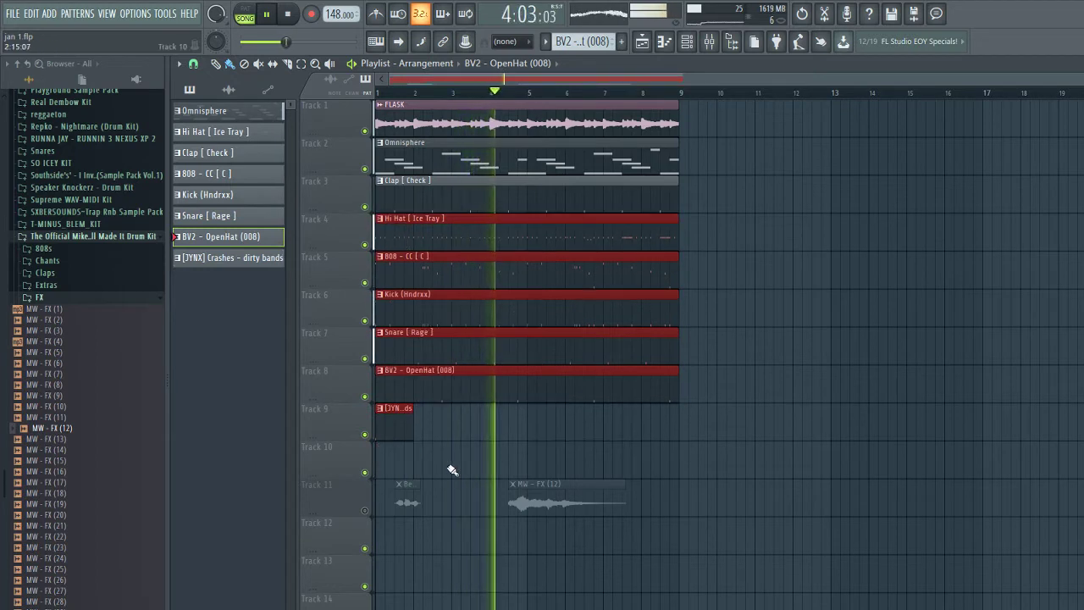
- Move the Beatzgod TAG clip to the start of track 10, unmute track 11 and shift the MW - FX (12) clip to bar 7
{"action": "key", "text": "ctrl+alt+z"}
{"action": "key", "text": "ctrl+alt+z"}
{"action": "key", "text": "ctrl+alt+z"}
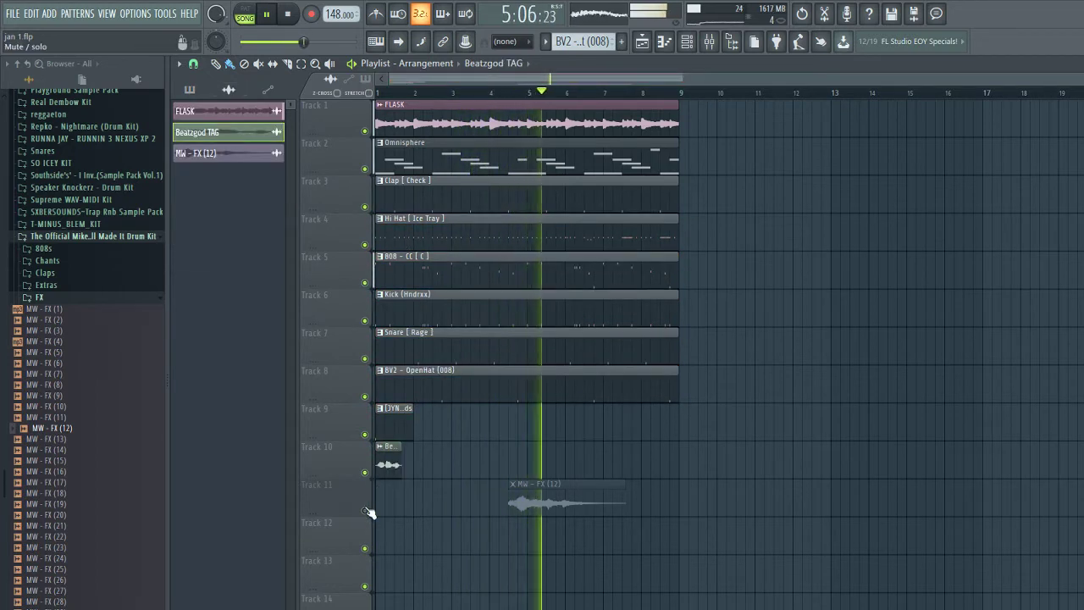
{"action": "key", "text": "space"}
{"action": "left_click_drag", "start_coordinate": [542, 508], "coordinate": [618, 515]}
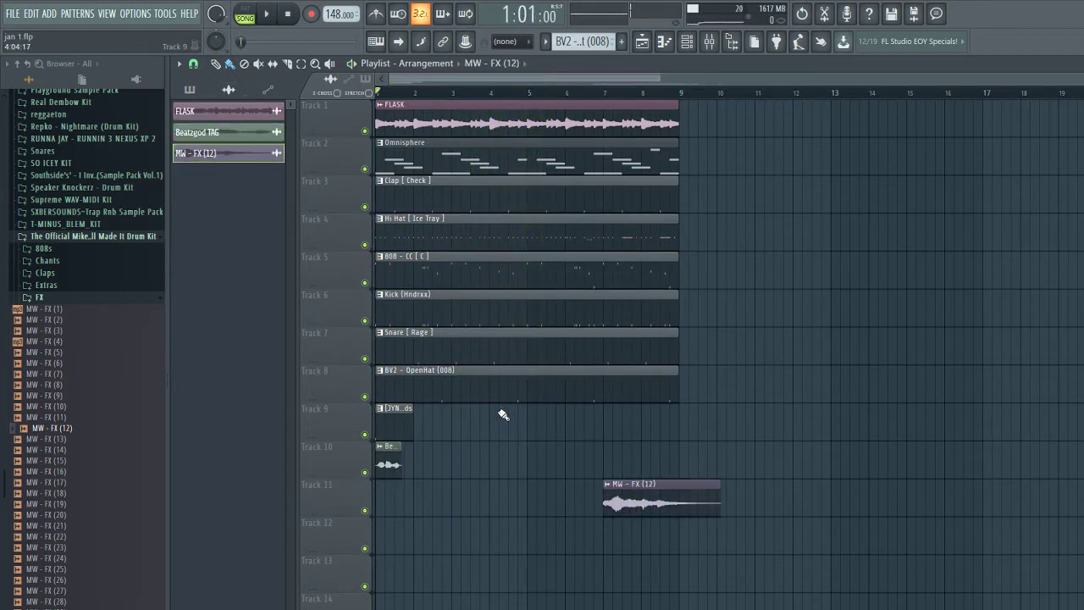
- Duplicate all the clips on tracks 1 to 9 six times along the playlist
{"action": "left_click_drag", "start_coordinate": [481, 421], "coordinate": [299, 109]}
{"action": "key", "text": "ctrl+b"}
{"action": "key", "text": "ctrl+b"}
{"action": "key", "text": "ctrl+b"}
{"action": "key", "text": "ctrl+b"}
{"action": "key", "text": "ctrl+b"}
{"action": "key", "text": "ctrl+b"}
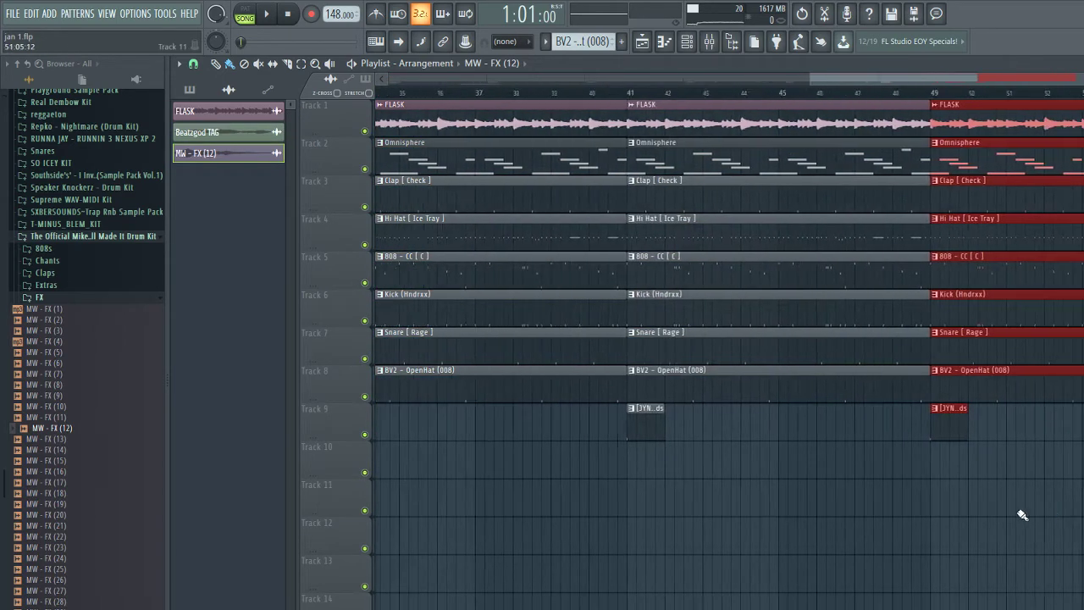
- Delete the first crash clip and the kick, snare and open hat clips in the first two eight-bar sections
{"action": "scroll", "coordinate": [1021, 513], "scroll_direction": "down", "scroll_amount": 3}
{"action": "right_click", "coordinate": [384, 422]}
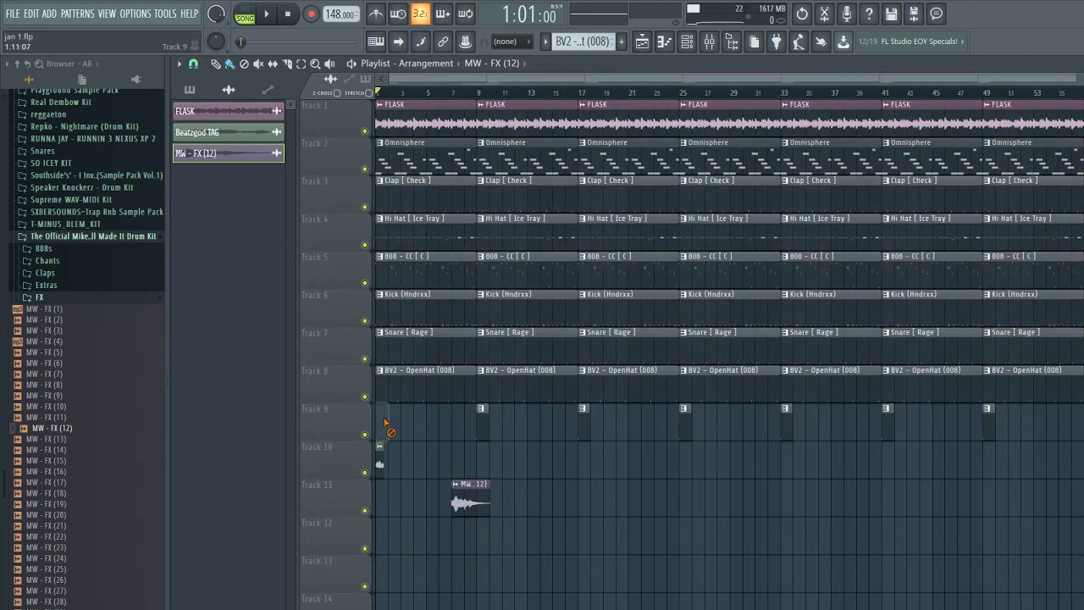
{"action": "right_click", "coordinate": [508, 383]}
{"action": "right_click", "coordinate": [505, 347]}
{"action": "right_click", "coordinate": [502, 310]}
{"action": "scroll", "coordinate": [426, 390], "scroll_direction": "up", "scroll_amount": 4}
{"action": "right_click", "coordinate": [441, 375]}
{"action": "right_click", "coordinate": [440, 347]}
{"action": "right_click", "coordinate": [440, 317]}
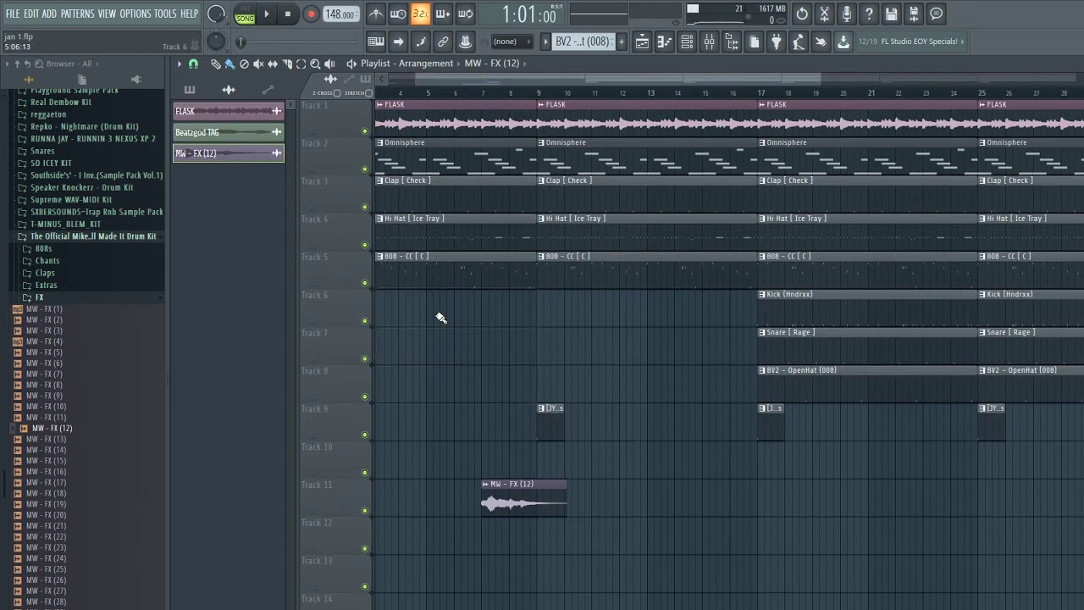
- Delete the crash clip at bar 17 and the 808 clip in the first eight bars
{"action": "scroll", "coordinate": [457, 329], "scroll_direction": "down", "scroll_amount": 3}
{"action": "scroll", "coordinate": [491, 353], "scroll_direction": "up", "scroll_amount": 3}
{"action": "scroll", "coordinate": [600, 302], "scroll_direction": "down", "scroll_amount": 4}
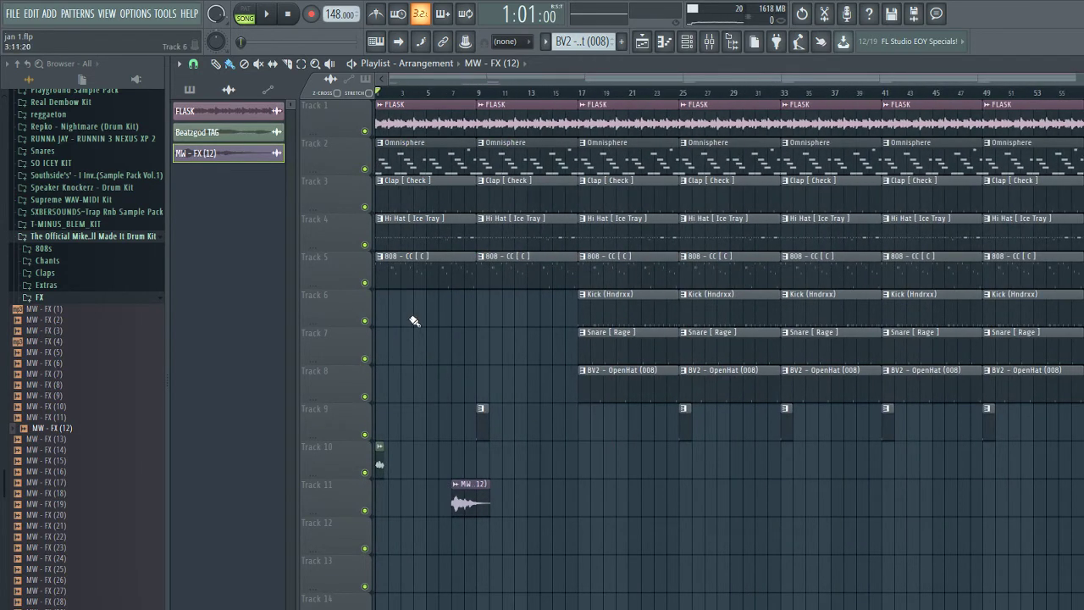
{"action": "scroll", "coordinate": [388, 304], "scroll_direction": "up", "scroll_amount": 4}
{"action": "right_click", "coordinate": [426, 269]}
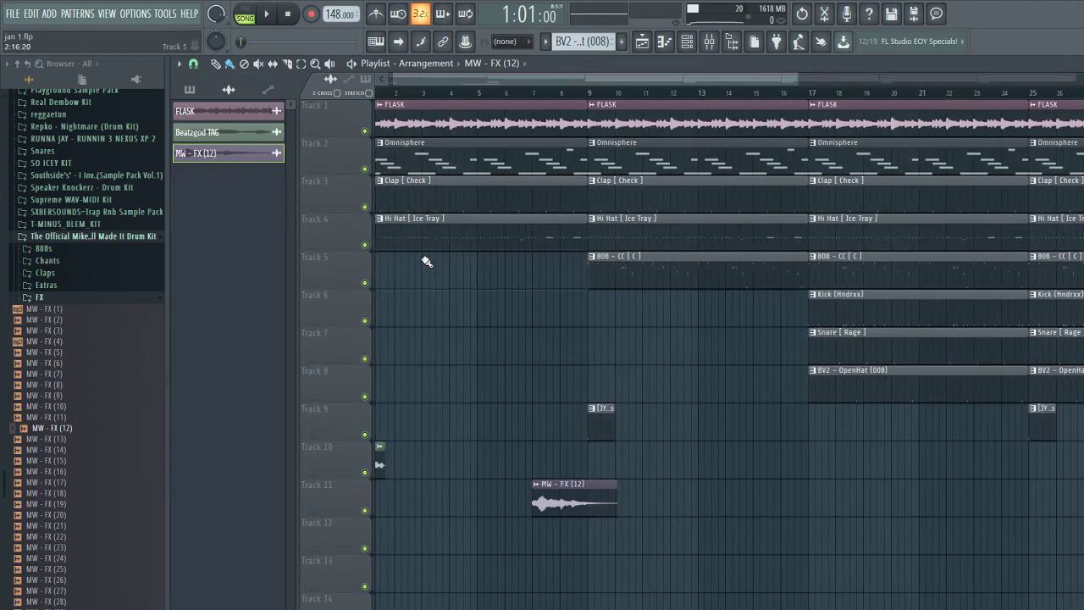
- Delete the hi-hat, clap and Omnisphere clips in the first eight bars
{"action": "right_click", "coordinate": [427, 230]}
{"action": "right_click", "coordinate": [428, 199]}
{"action": "right_click", "coordinate": [499, 157]}
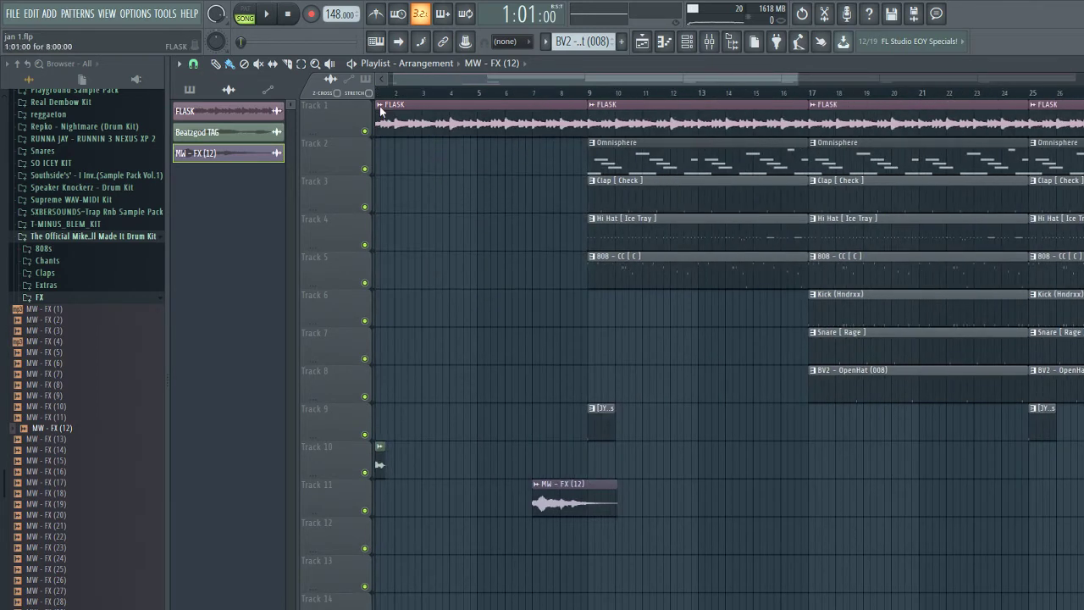
- Make the first FLASK clip unique as FLASK #2 and reverse its sample
{"action": "left_click", "coordinate": [420, 219]}
{"action": "double_click", "coordinate": [418, 125]}
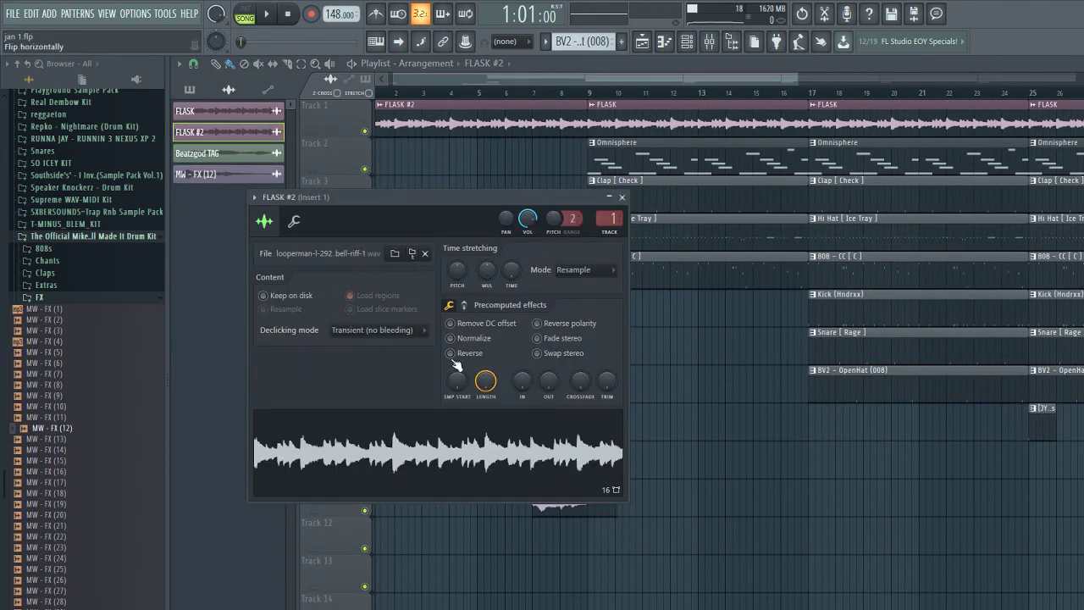
{"action": "left_click", "coordinate": [453, 353]}
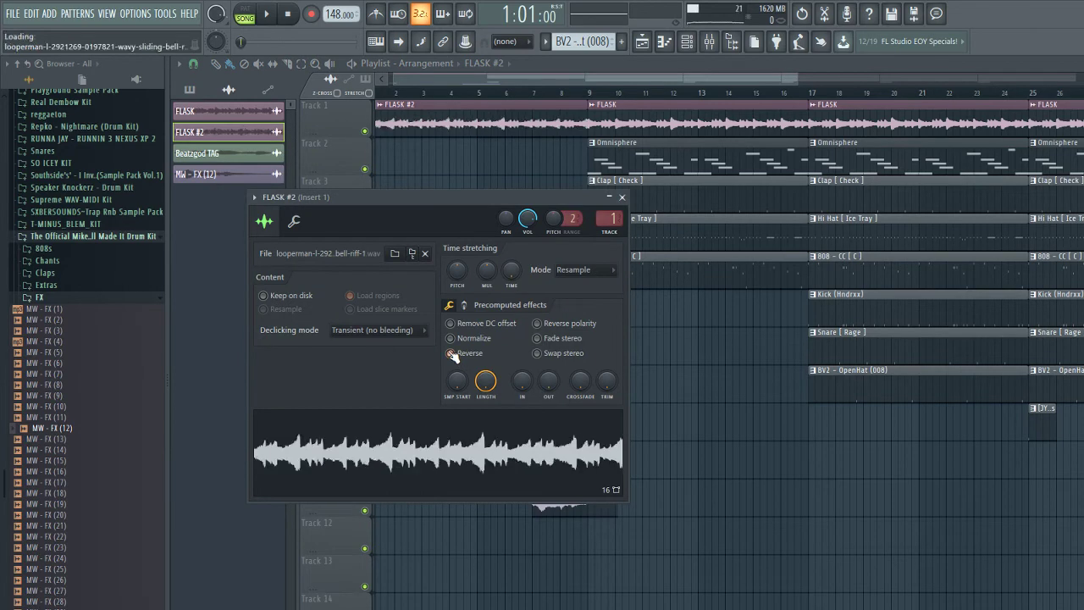
{"action": "left_click", "coordinate": [622, 197]}
{"action": "scroll", "coordinate": [508, 368], "scroll_direction": "down", "scroll_amount": 4}
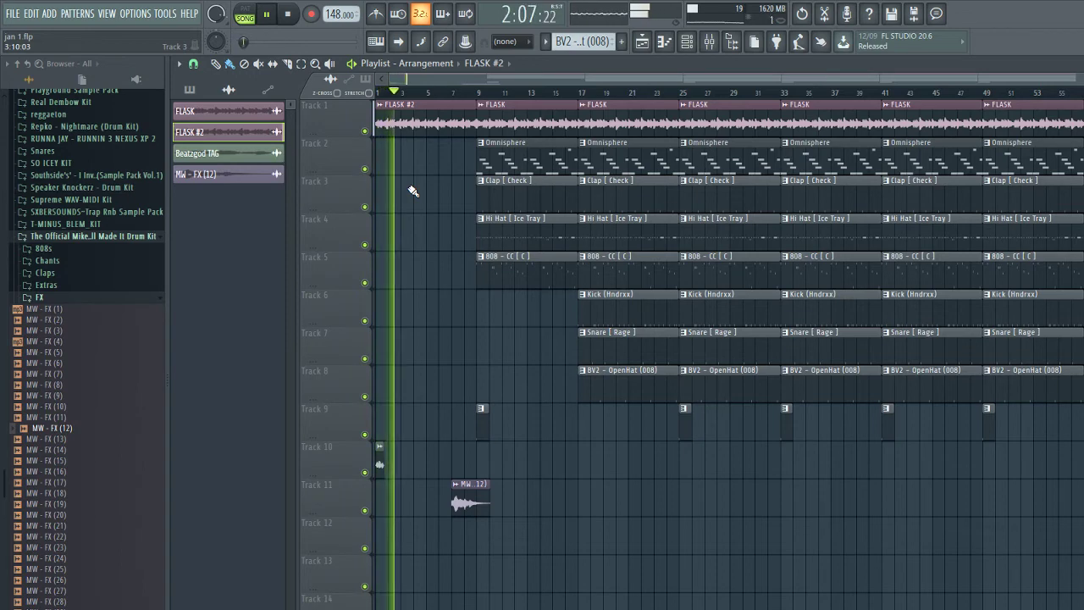
- Review the channel settings of FLASK #2 while listening to the reversed intro and the first drum section
{"action": "double_click", "coordinate": [424, 117]}
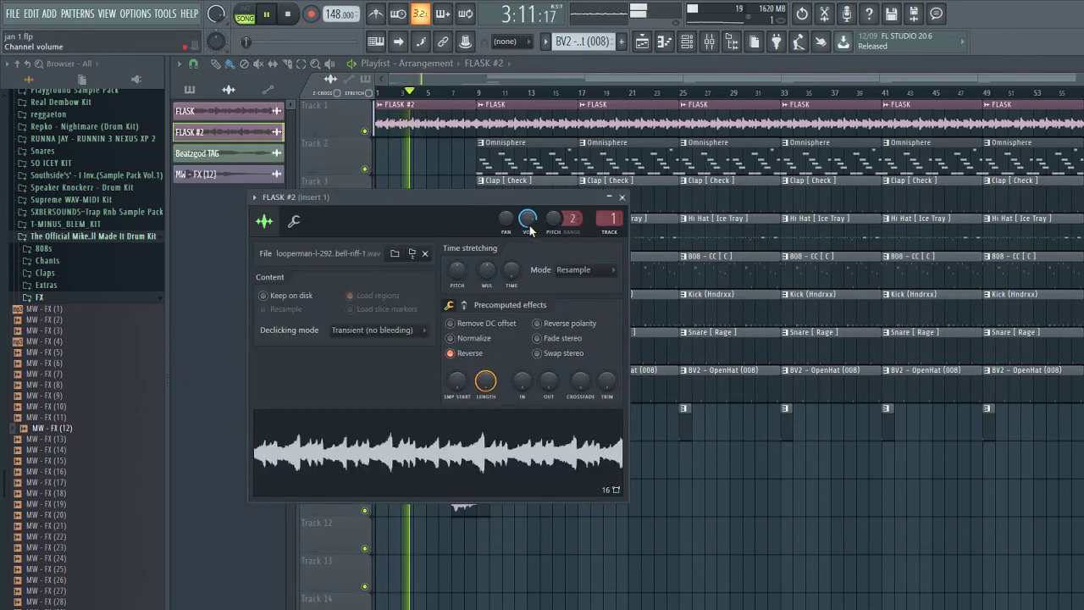
{"action": "left_click", "coordinate": [624, 198]}
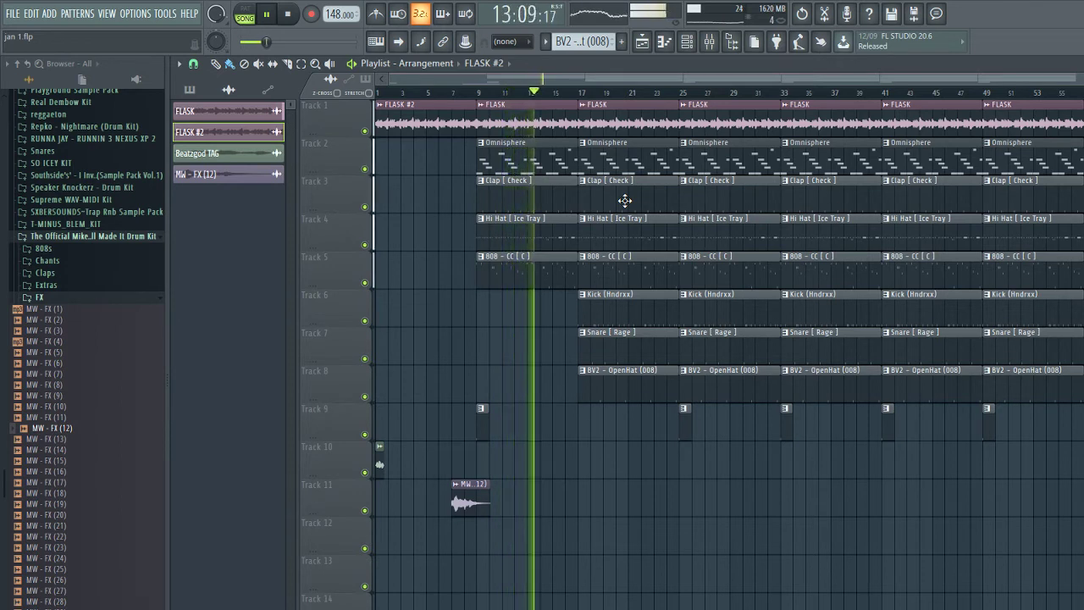
{"action": "key", "text": "space"}
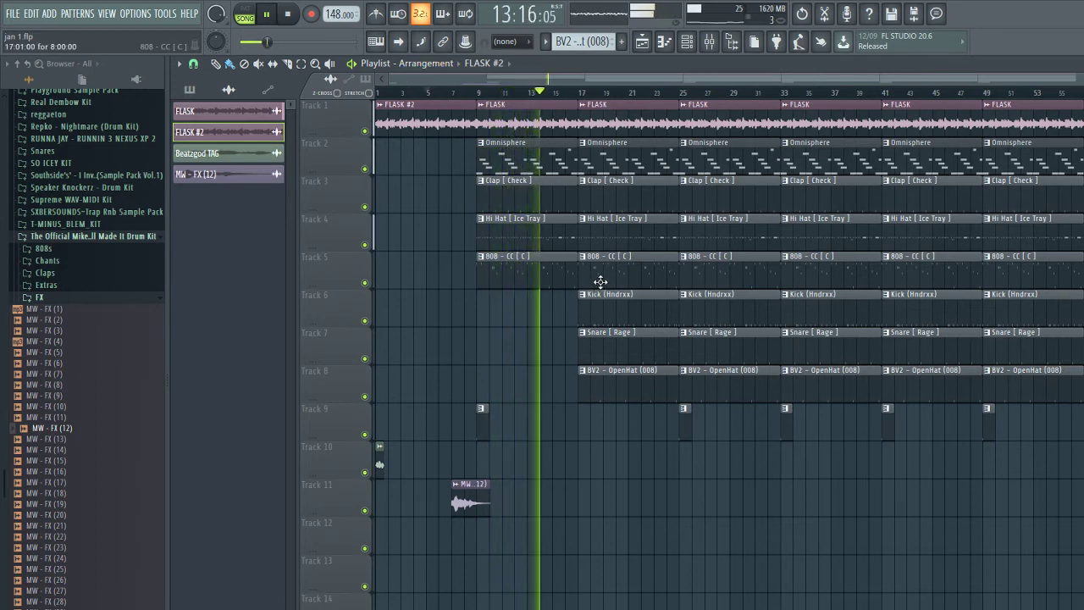
- Delete the crash clip at bar 25 and trim that section's clap to start at bar 26 and its other drum clips at bar 27
{"action": "left_click_drag", "start_coordinate": [711, 435], "coordinate": [690, 193]}
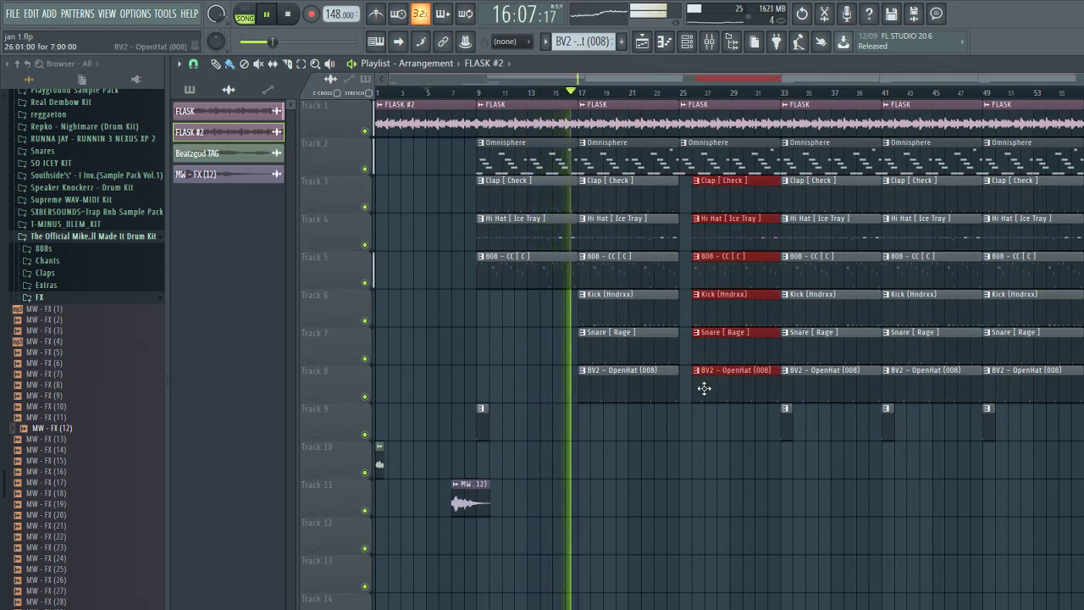
{"action": "scroll", "coordinate": [703, 387], "scroll_direction": "up", "scroll_amount": 3}
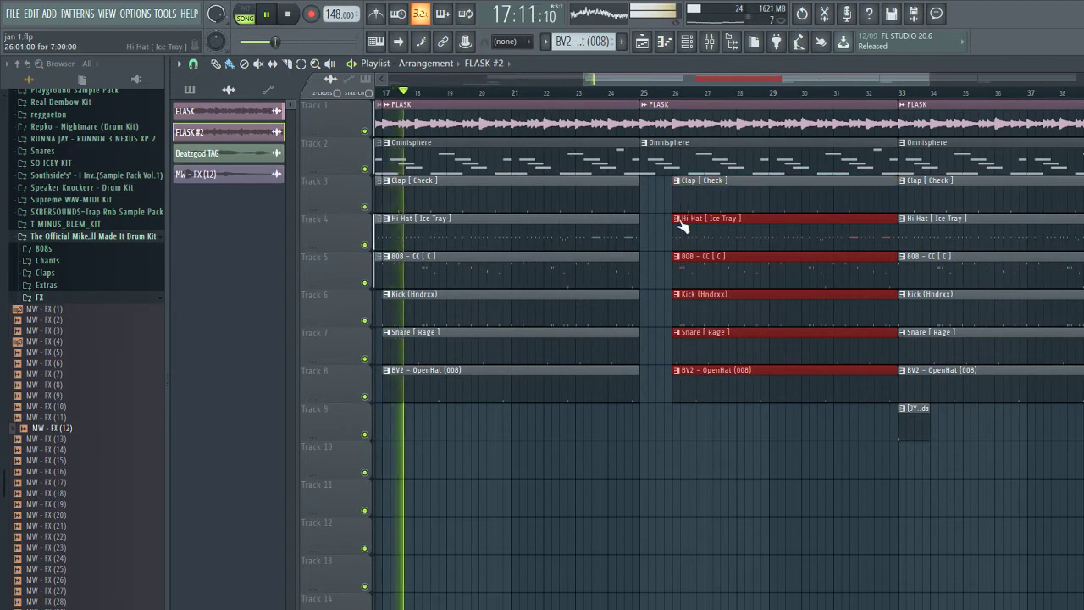
{"action": "left_click_drag", "start_coordinate": [683, 226], "coordinate": [708, 226]}
{"action": "left_click", "coordinate": [675, 255]}
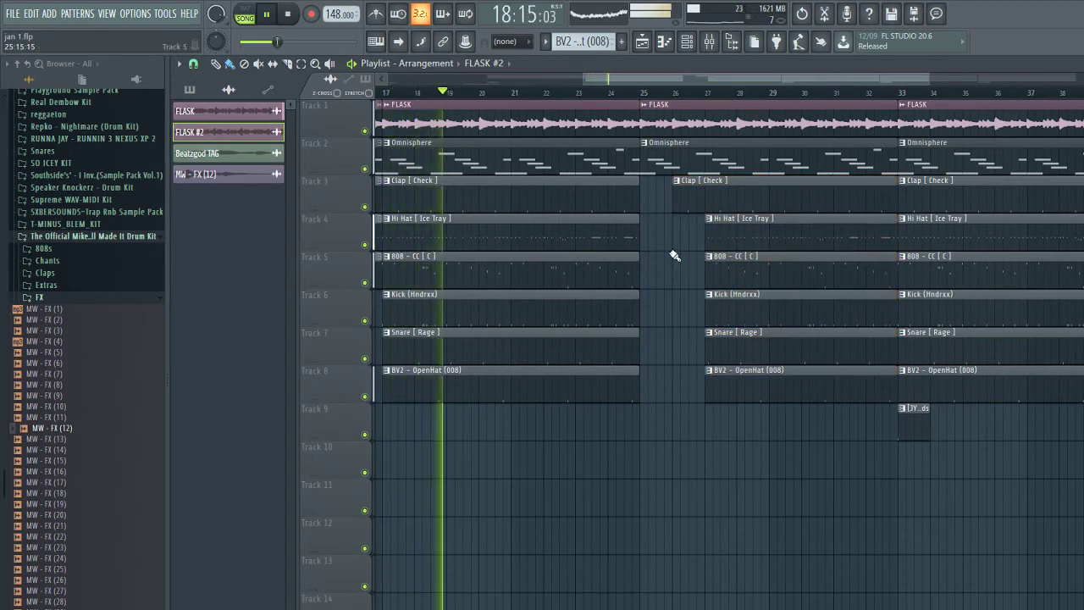
- Delete the Omnisphere clips at bars 25 and 33 and the crash clip at bar 33
{"action": "right_click", "coordinate": [658, 163]}
{"action": "scroll", "coordinate": [738, 455], "scroll_direction": "up", "scroll_amount": 2}
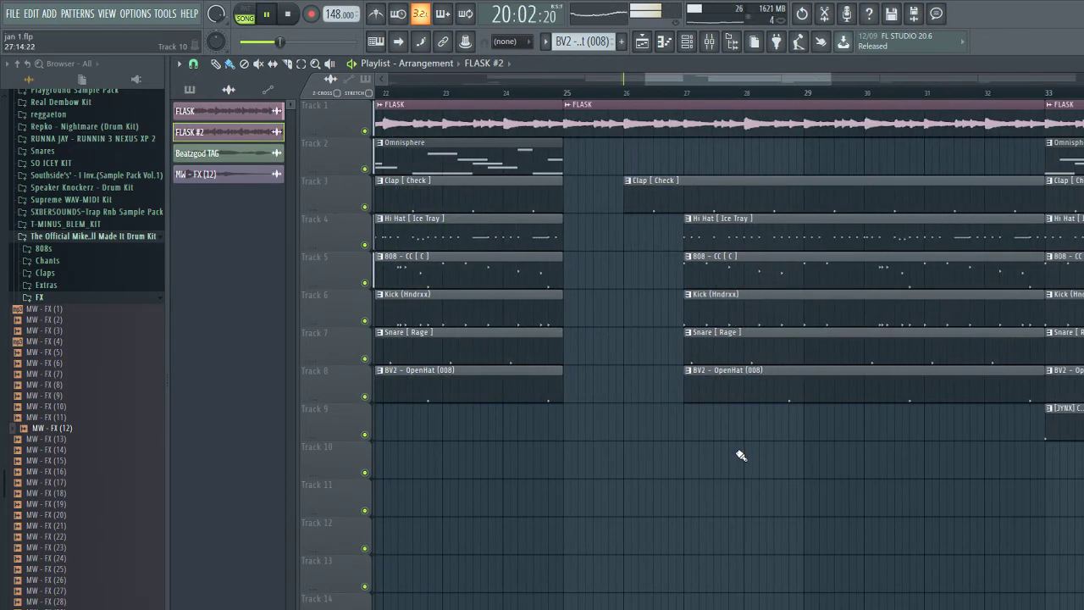
{"action": "scroll", "coordinate": [741, 456], "scroll_direction": "down", "scroll_amount": 3}
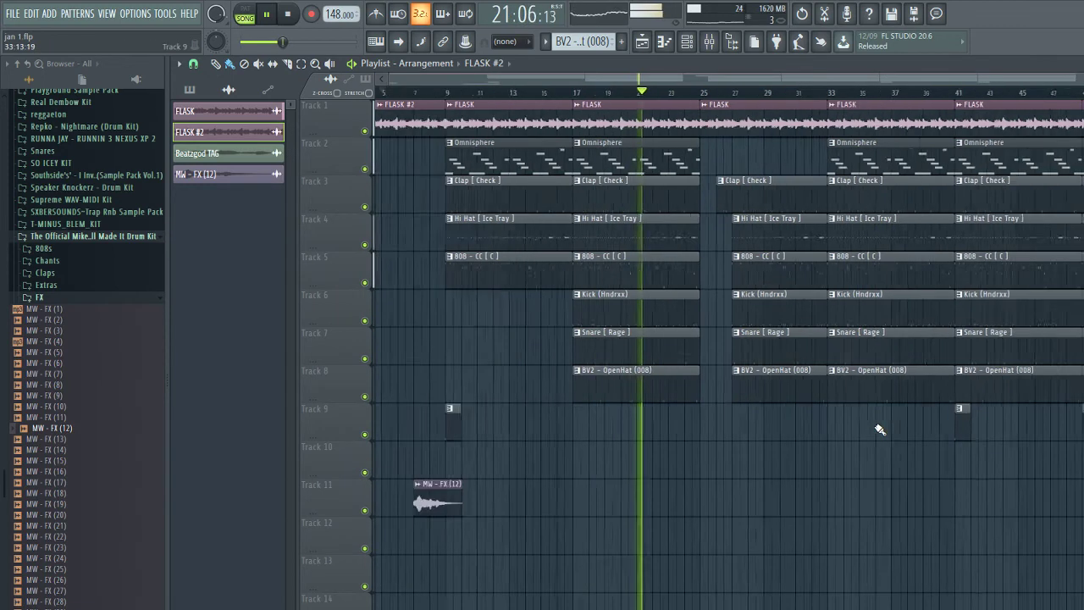
{"action": "scroll", "coordinate": [881, 429], "scroll_direction": "down", "scroll_amount": 1}
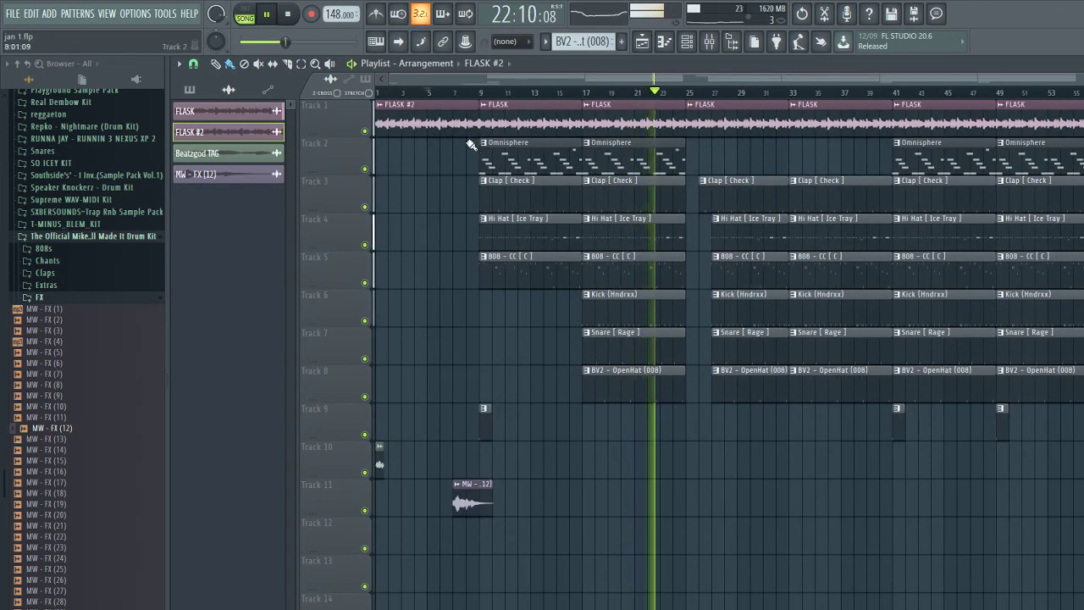
- Delete the Omnisphere clip at bar 41 and replace the FLASK clip there with FLASK #2
{"action": "right_click", "coordinate": [953, 149]}
{"action": "right_click", "coordinate": [908, 128]}
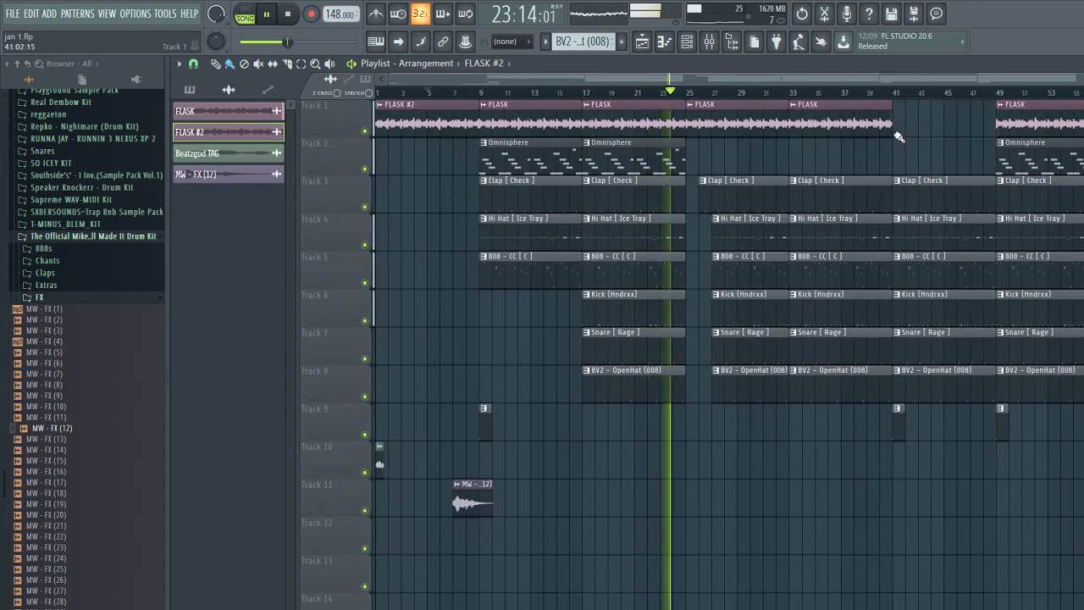
{"action": "left_click", "coordinate": [897, 128]}
- Delete the crash, open hat, snare, kick, hi-hat and clap clips at bar 41, keeping only the 808
{"action": "right_click", "coordinate": [899, 414]}
{"action": "right_click", "coordinate": [904, 378]}
{"action": "right_click", "coordinate": [908, 339]}
{"action": "right_click", "coordinate": [914, 302]}
{"action": "right_click", "coordinate": [914, 225]}
{"action": "right_click", "coordinate": [911, 187]}
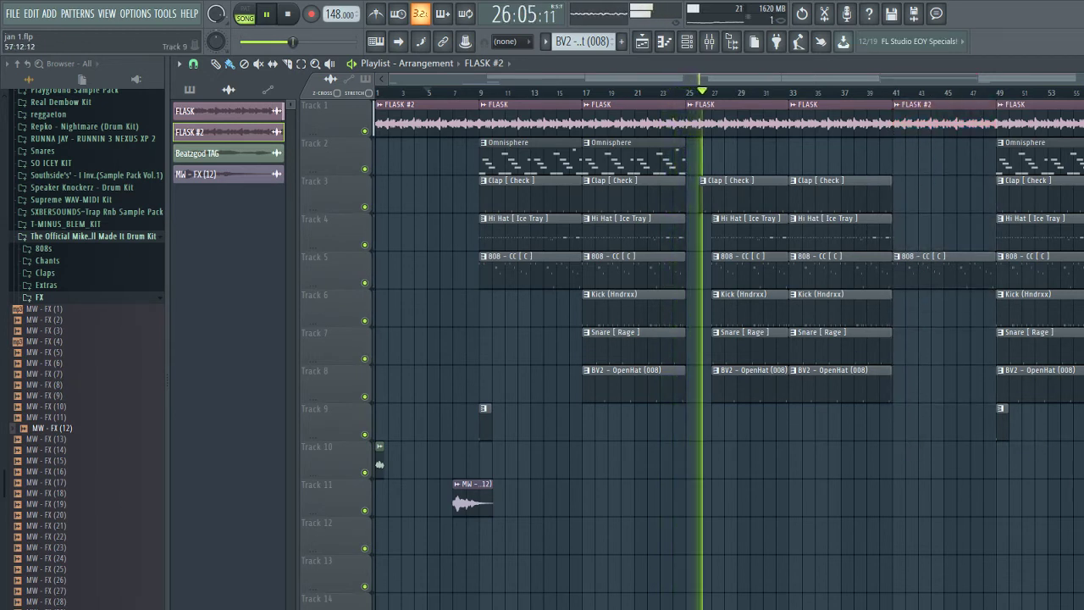
- Duplicate the eight-bar section at bar 49 and delete the snare and open hat clips from bar 49
{"action": "left_click_drag", "start_coordinate": [1077, 477], "coordinate": [1003, 119]}
{"action": "key", "text": "ctrl+b"}
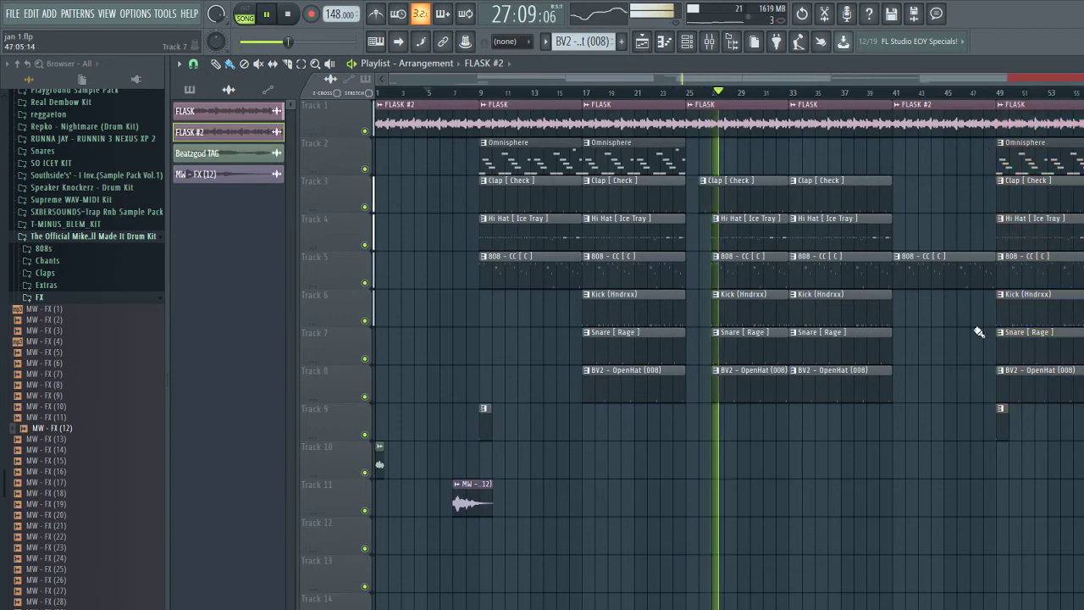
{"action": "right_click", "coordinate": [1016, 381]}
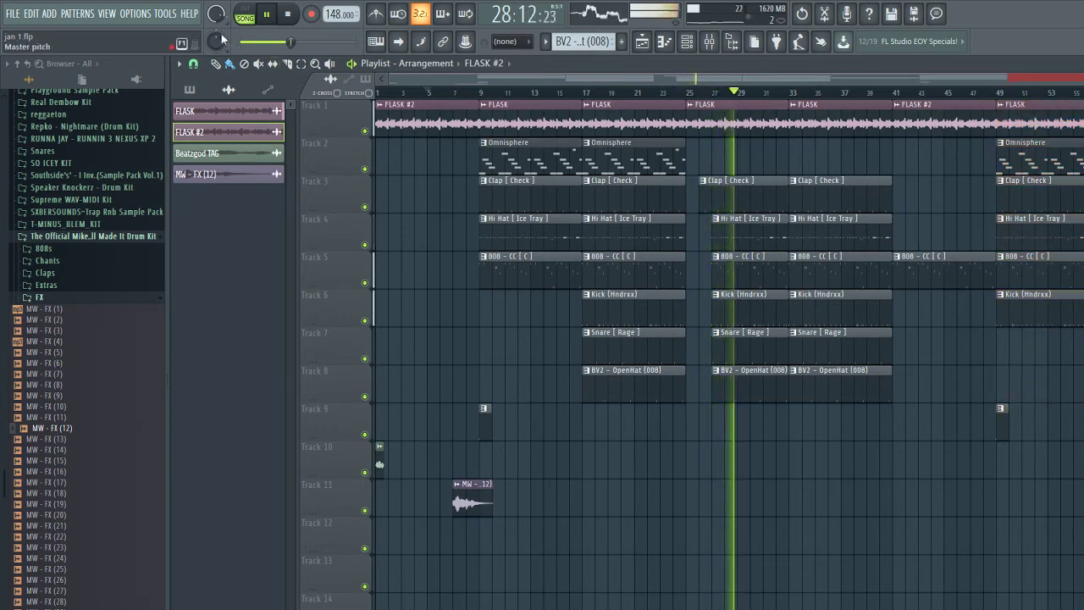
- Slice the hi-hat, 808 and kick clips at bar 50 and trim the second pieces to start at bar 51
{"action": "left_click", "coordinate": [287, 64]}
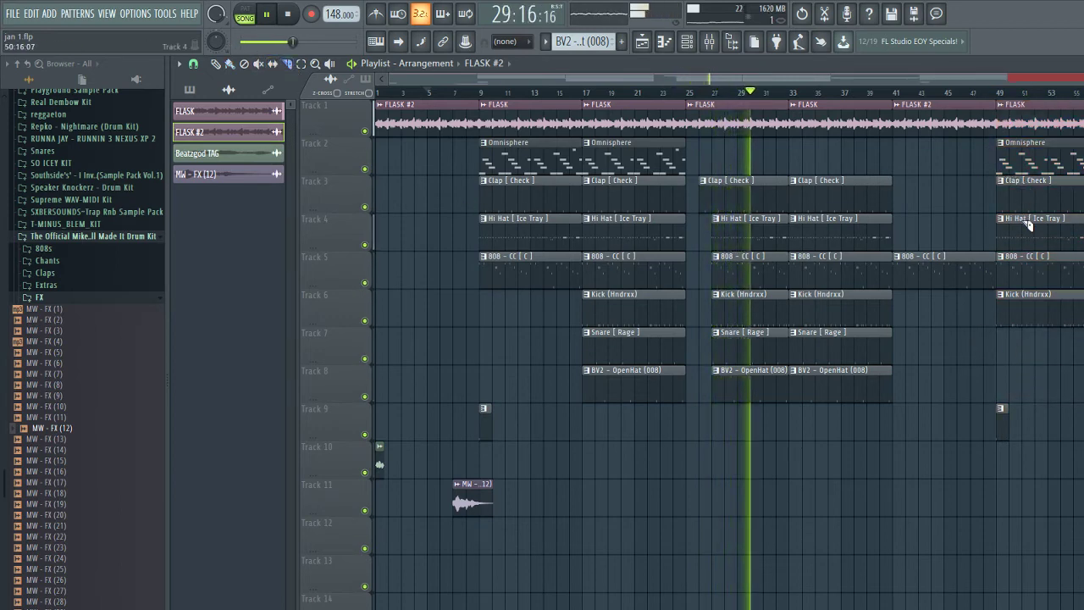
{"action": "scroll", "coordinate": [1020, 226], "scroll_direction": "up", "scroll_amount": 3}
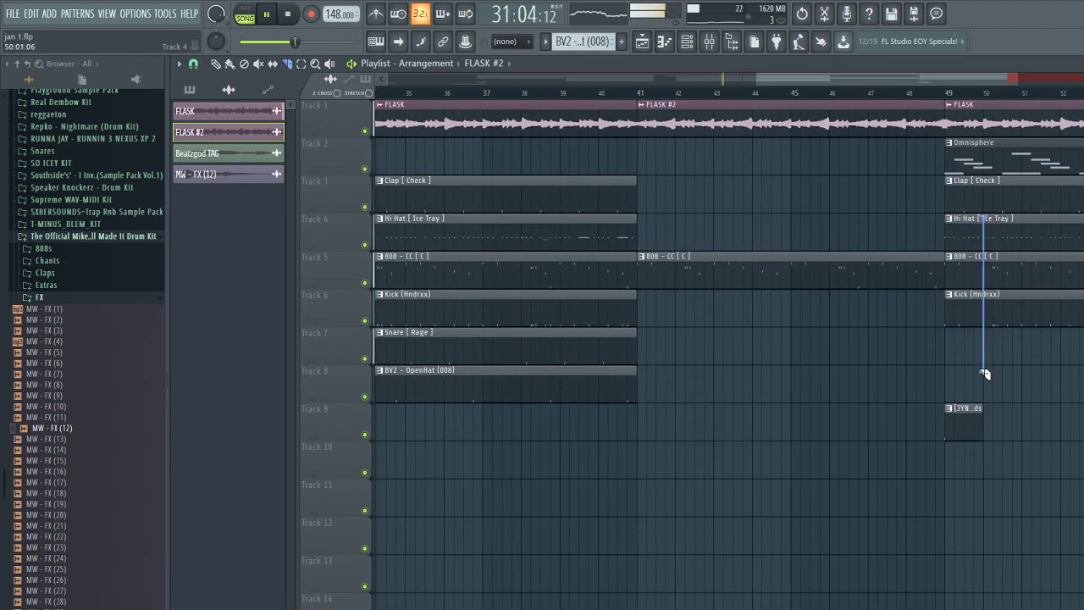
{"action": "left_click", "coordinate": [195, 91]}
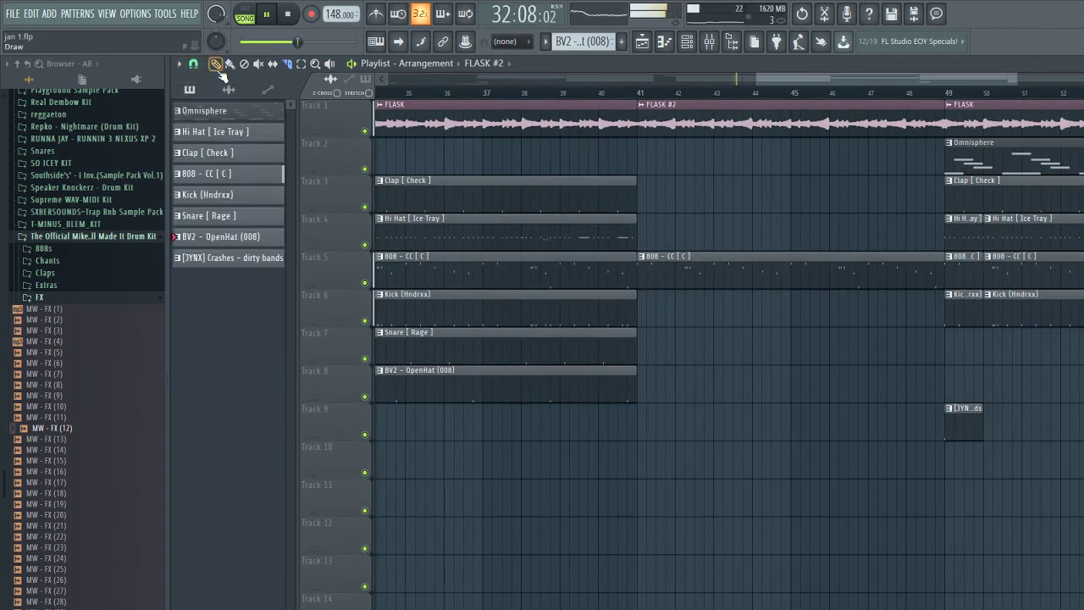
{"action": "left_click_drag", "start_coordinate": [1064, 322], "coordinate": [988, 233]}
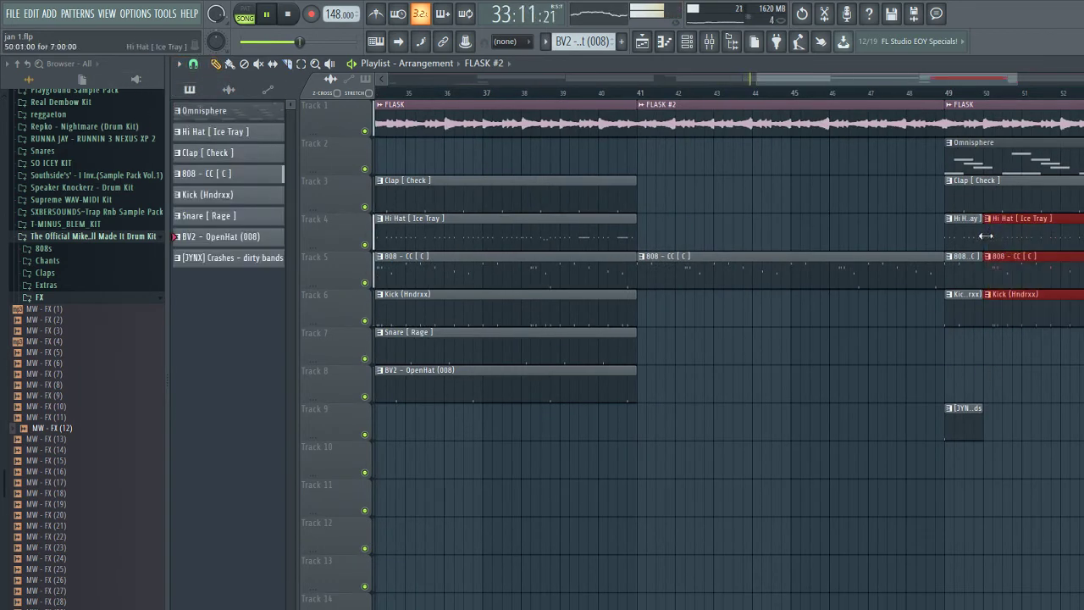
{"action": "scroll", "coordinate": [1006, 359], "scroll_direction": "down", "scroll_amount": 3}
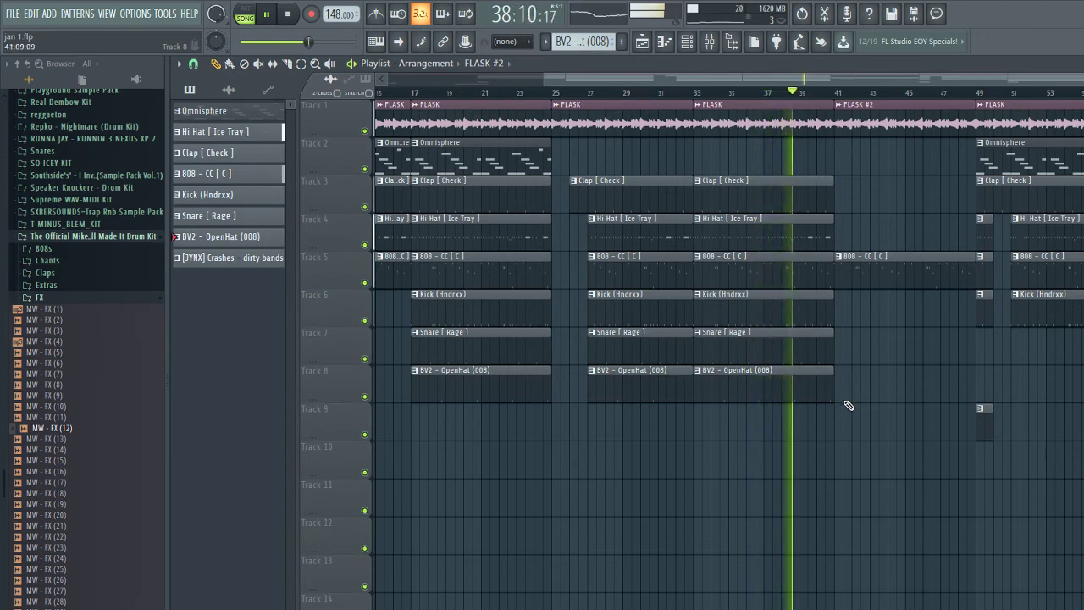
- Split the 808, kick, snare and open hat clips at bar 27 into parts meeting at bar 29, and start the bar 33 clap at bar 34
{"action": "scroll", "coordinate": [625, 443], "scroll_direction": "up", "scroll_amount": 2}
{"action": "scroll", "coordinate": [625, 443], "scroll_direction": "up", "scroll_amount": 2}
{"action": "left_click_drag", "start_coordinate": [663, 438], "coordinate": [667, 273]}
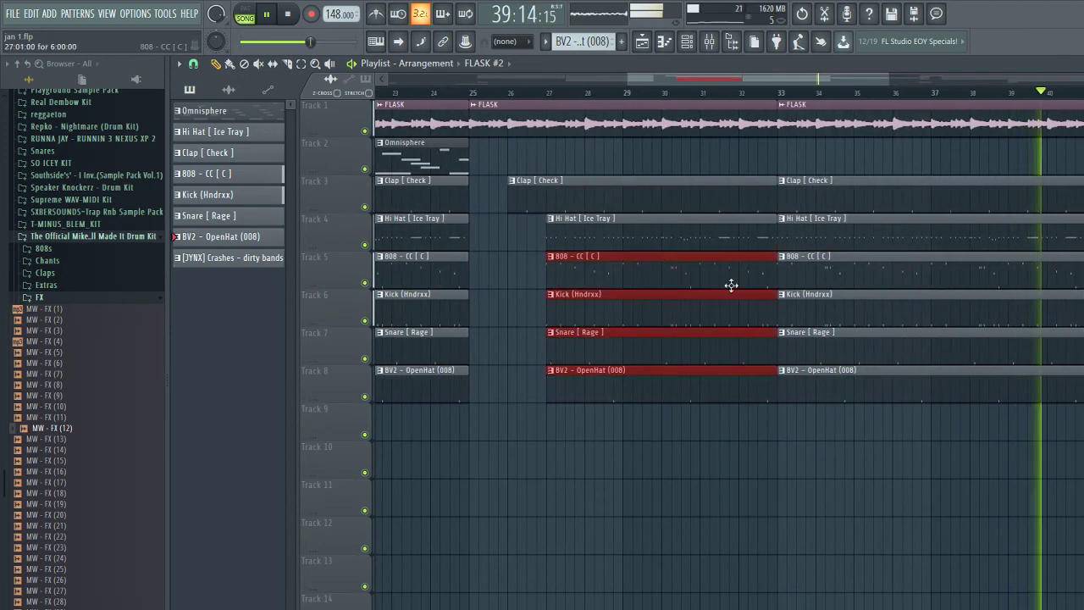
{"action": "left_click_drag", "start_coordinate": [774, 281], "coordinate": [621, 293]}
{"action": "key", "text": "ctrl+b"}
{"action": "key", "text": "ctrl+d"}
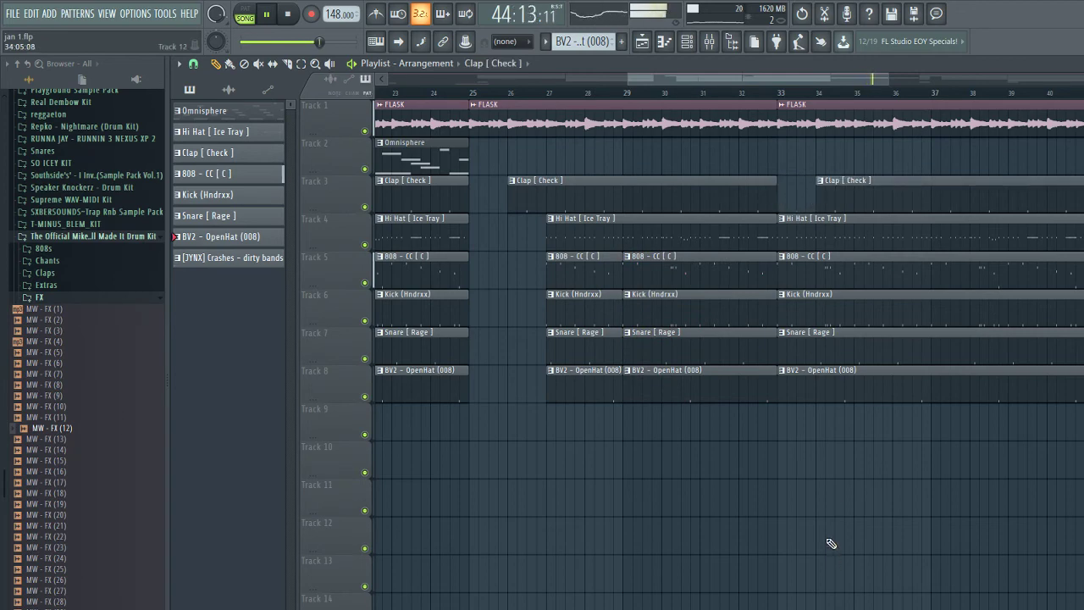
- Duplicate all clips from bar 25 through bar 64 so the copy starts at bar 65
{"action": "scroll", "coordinate": [831, 543], "scroll_direction": "down", "scroll_amount": 3}
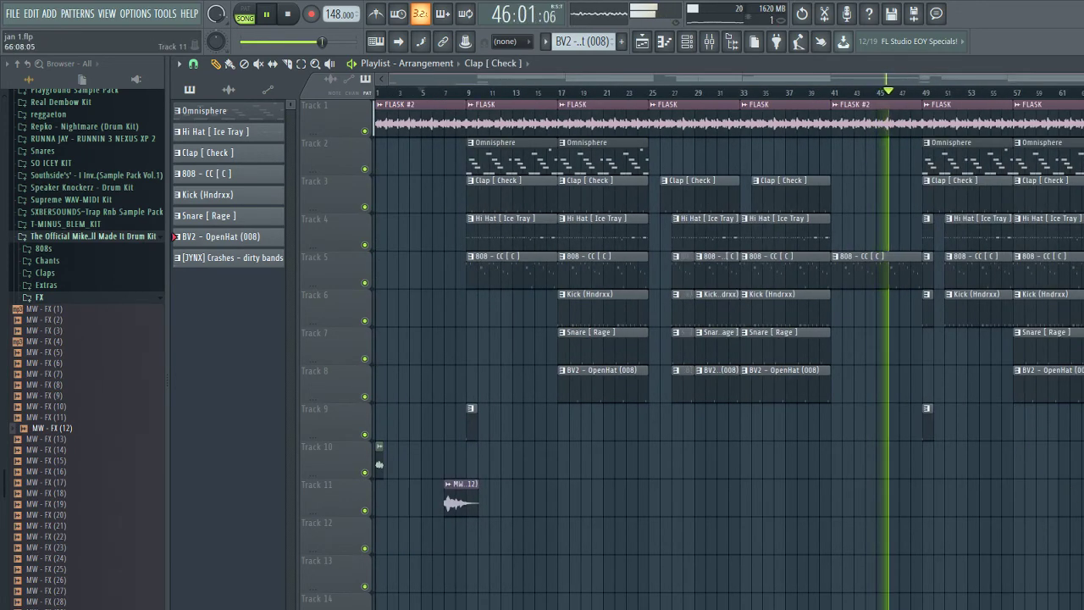
{"action": "left_click_drag", "start_coordinate": [1083, 514], "coordinate": [660, 130]}
{"action": "key", "text": "ctrl+b"}
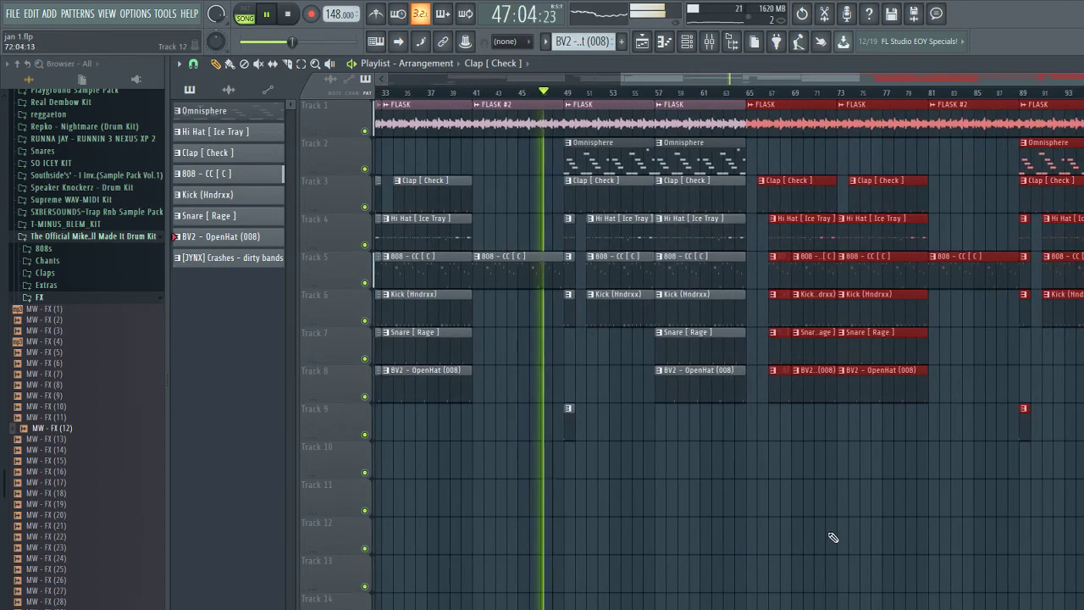
{"action": "left_click", "coordinate": [833, 538]}
- Listen through the extended arrangement, stop playback and play the song again from the beginning
{"action": "scroll", "coordinate": [833, 537], "scroll_direction": "down", "scroll_amount": 2}
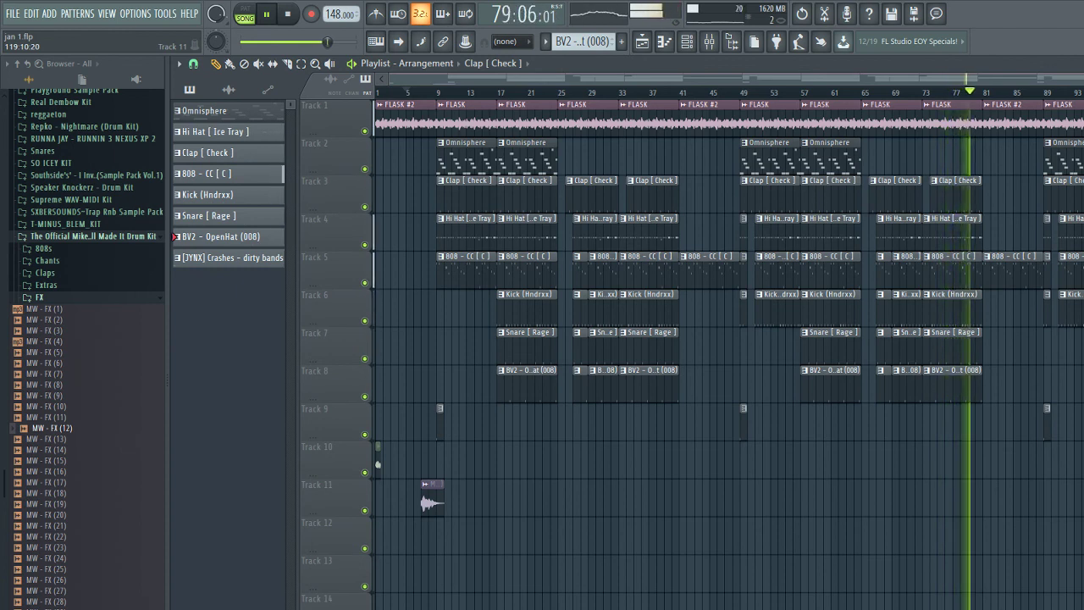
{"action": "key", "text": "space"}
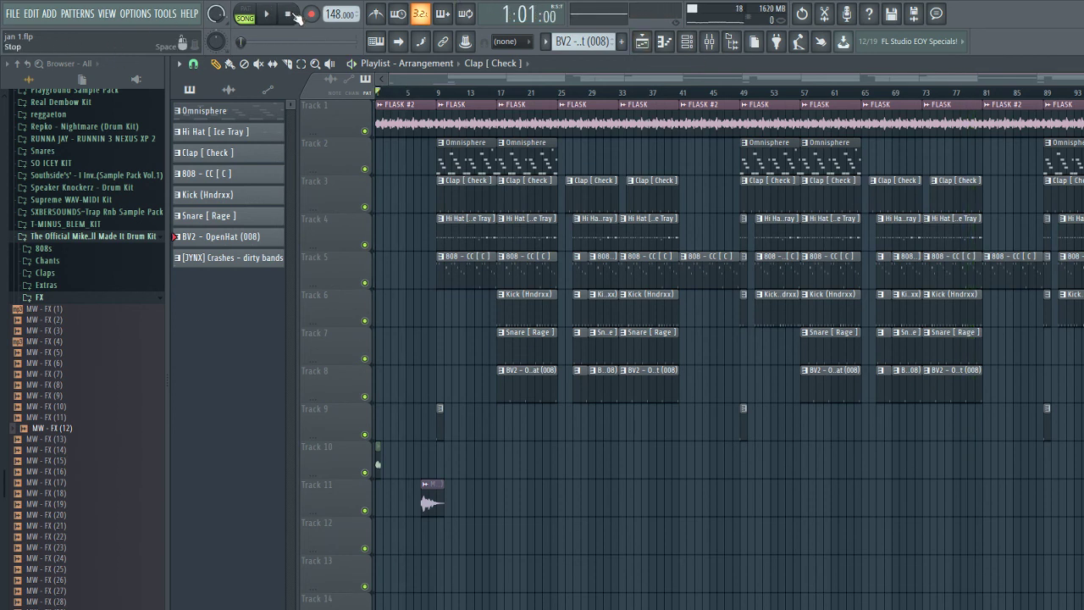
{"action": "key", "text": "space"}
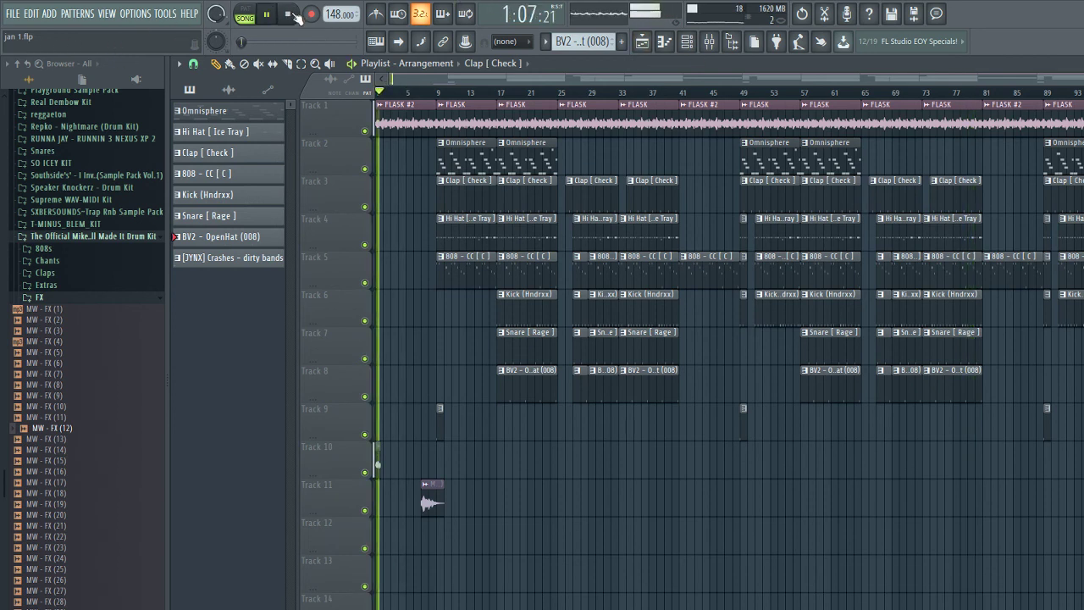